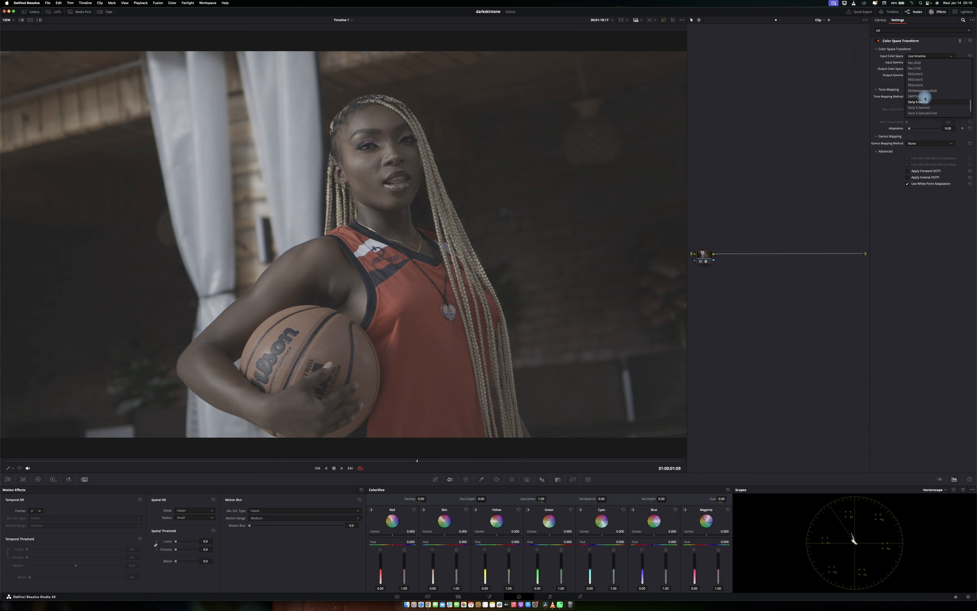
Set the first Color Space Transform's input color space to RED Wide Gamut RGB and input gamma to RED Log3G10.
left_click(924, 97)
left_click(925, 63)
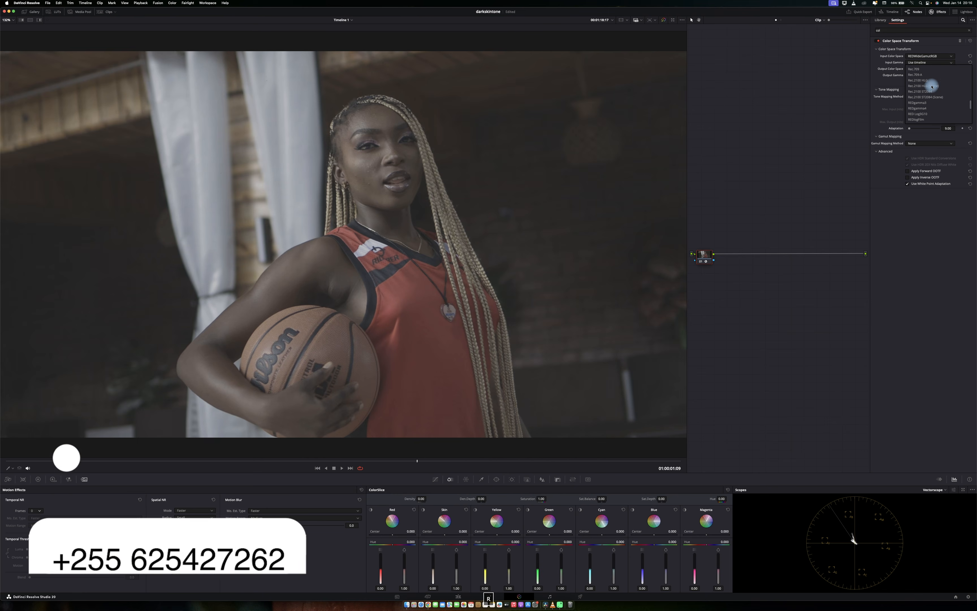
left_click(924, 110)
Set its output color space to DaVinci Wide Gamut and output gamma to DaVinci Intermediate.
left_click(926, 69)
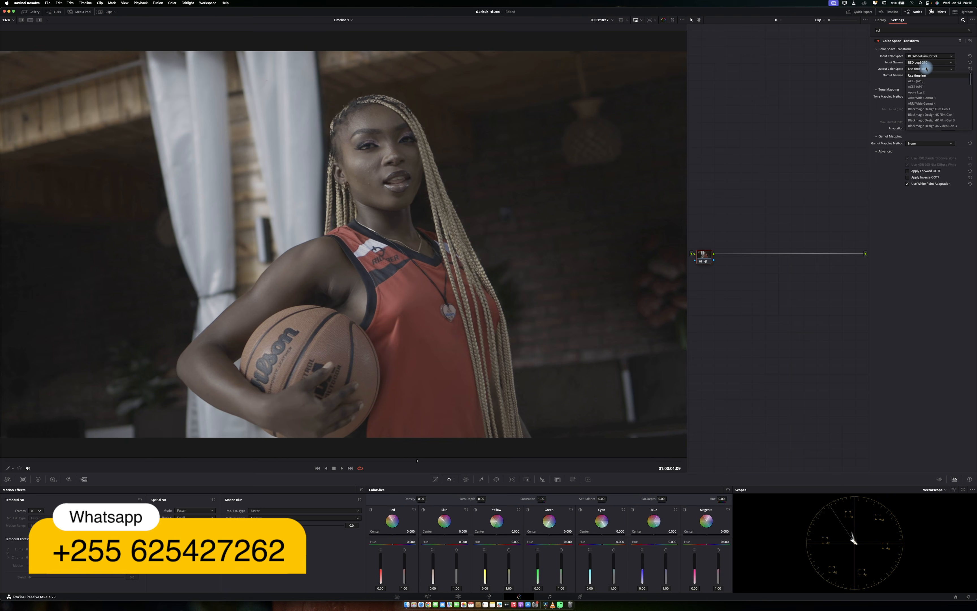
key("d")
key("Return")
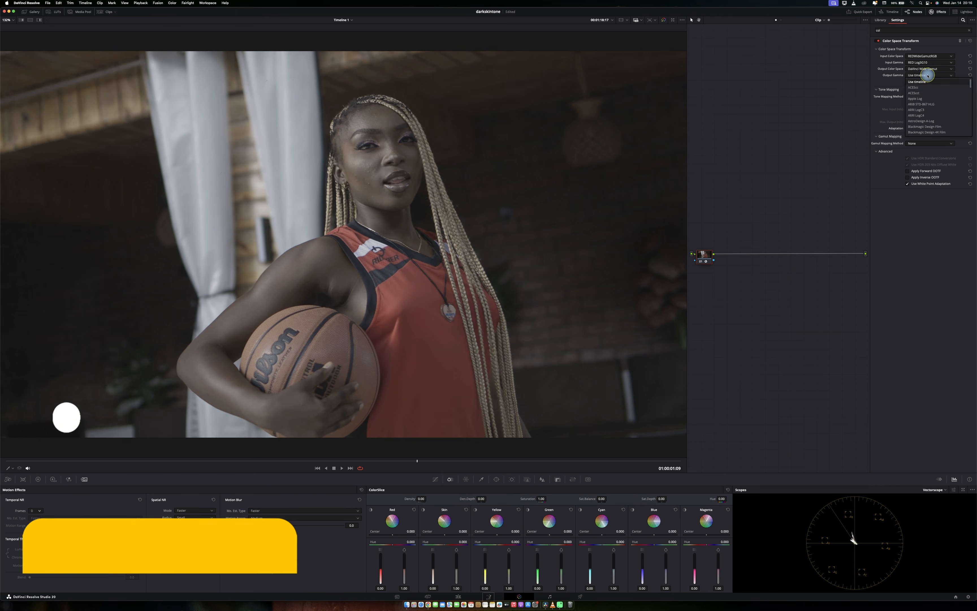
left_click(927, 75)
key("d")
key("Return")
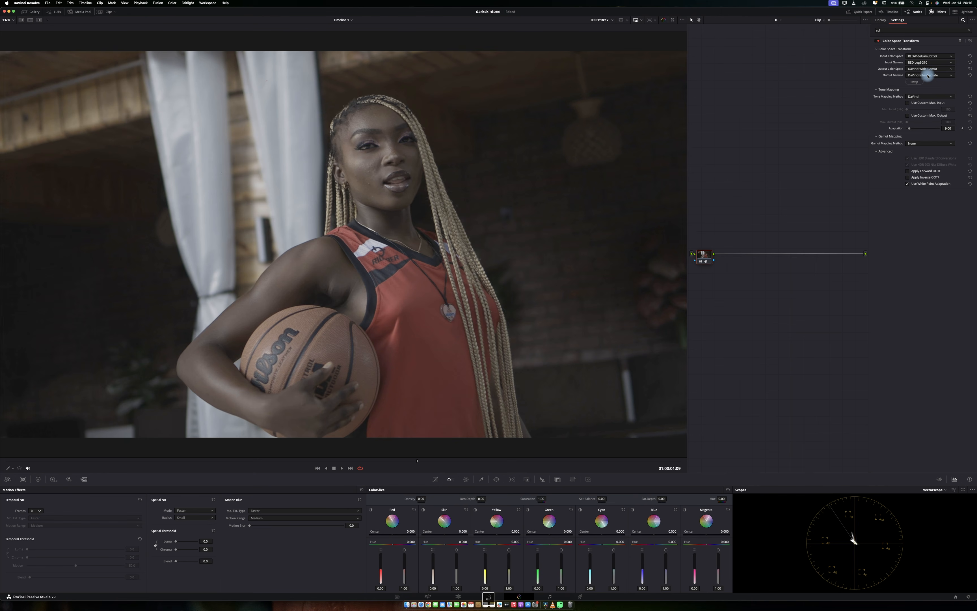
Add a second Color Space Transform node after the first one in the node graph.
left_click(922, 143)
left_click(921, 156)
left_click(805, 117)
left_click_drag(908, 79, 730, 256)
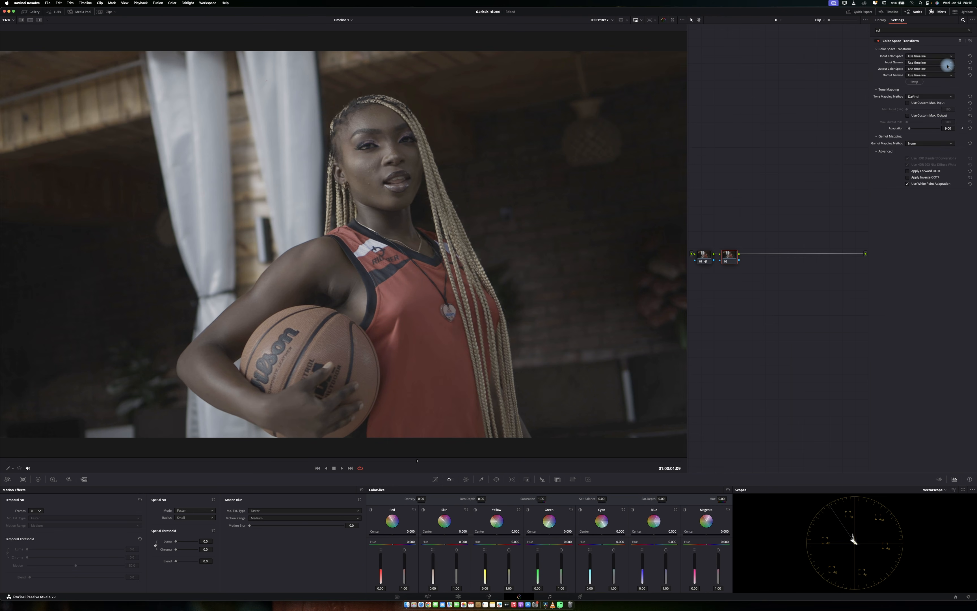
Set the second transform's input color space to DaVinci Wide Gamut and input gamma to DaVinci Intermediate.
left_click(921, 56)
left_click(922, 59)
left_click(921, 63)
left_click(920, 69)
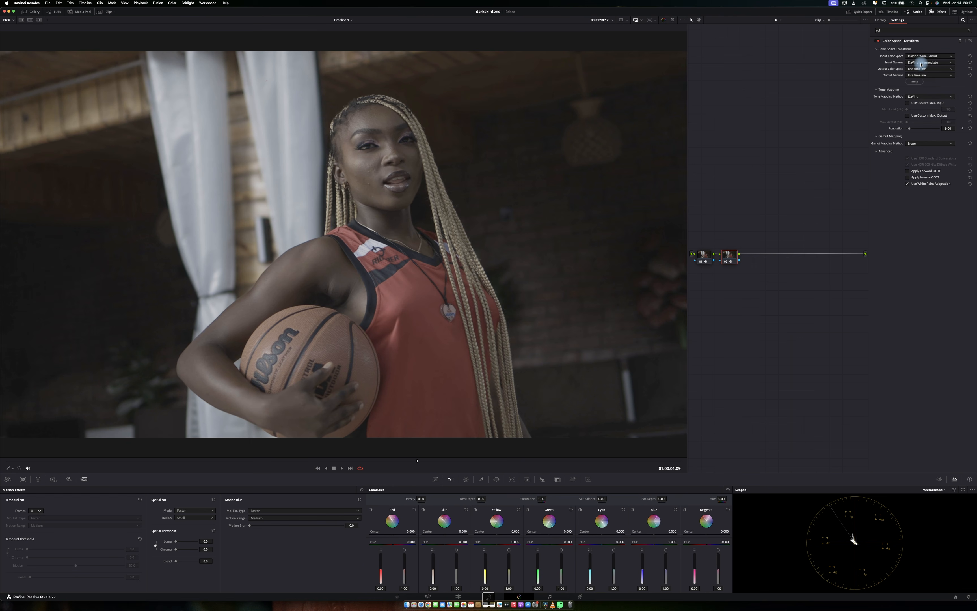
Set the second transform's output color space to sRGB.
left_click(920, 70)
scroll(920, 80, "down", 2)
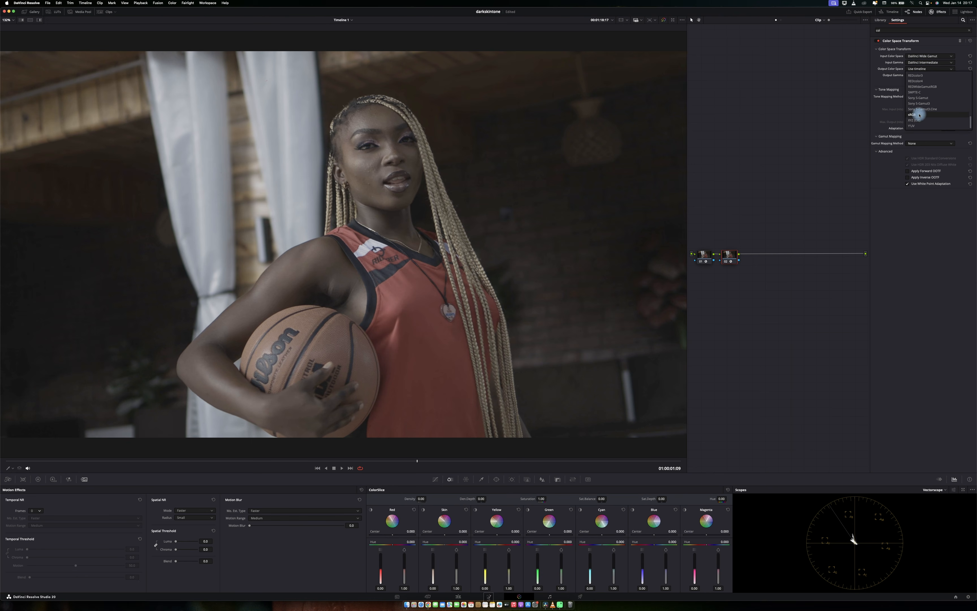
left_click(919, 115)
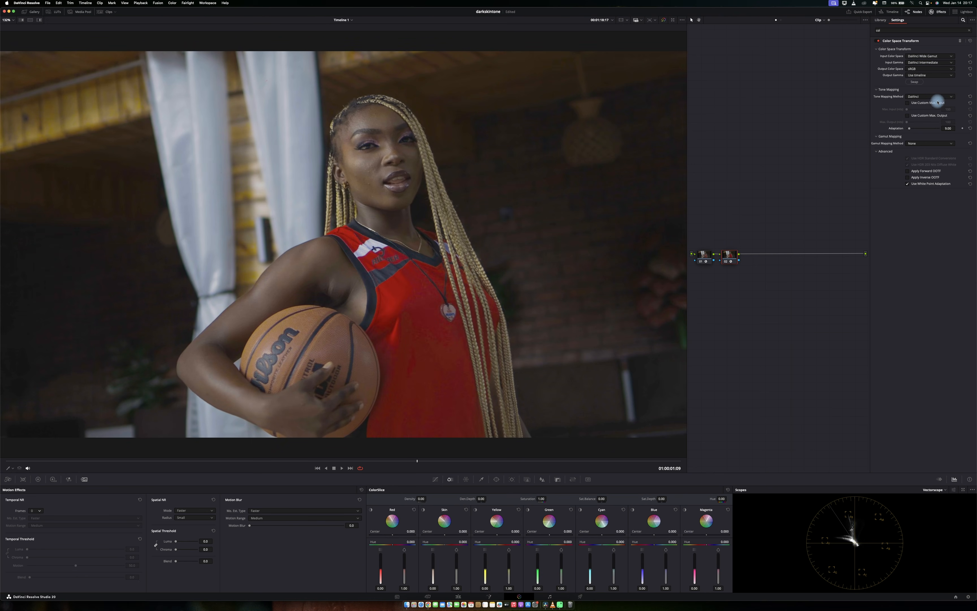
Switch the gamut mapping method to Saturation Compression and back to None to compare.
left_click(926, 145)
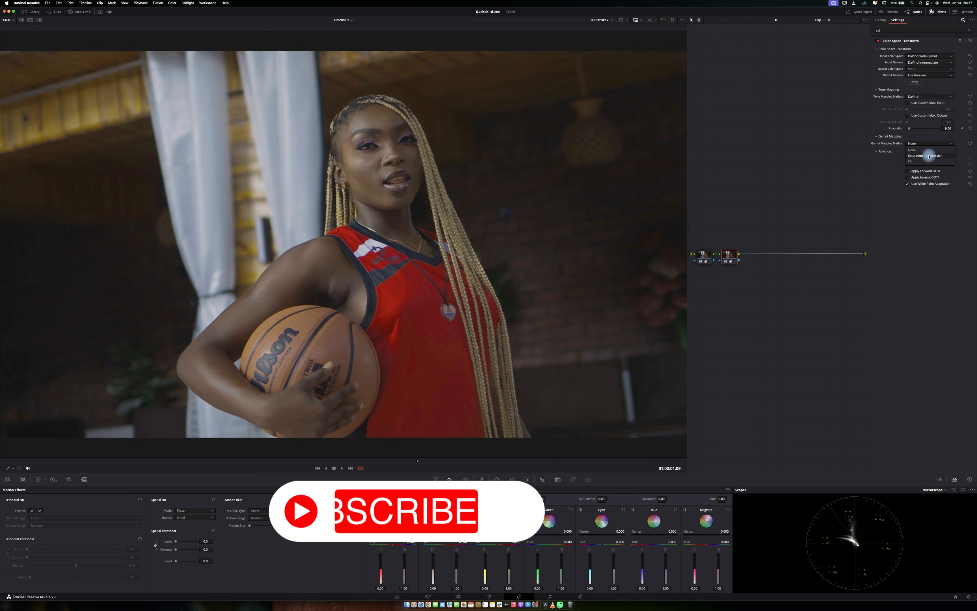
left_click(929, 156)
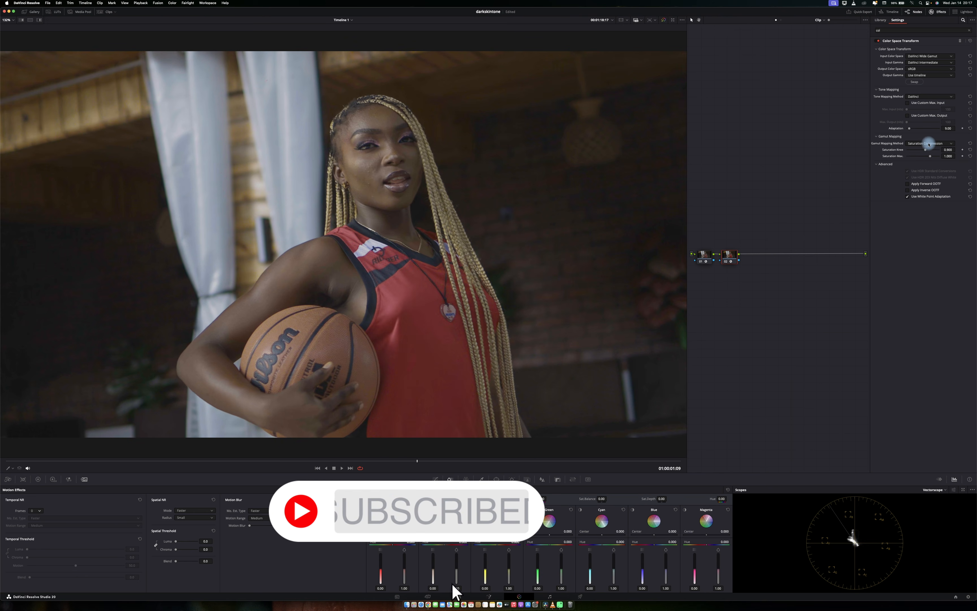
left_click(915, 144)
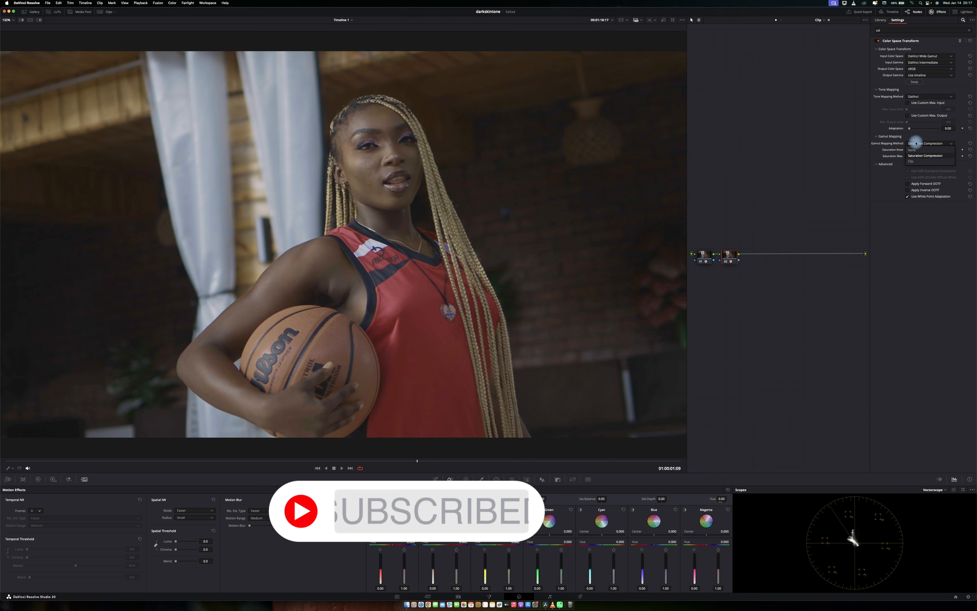
left_click(917, 150)
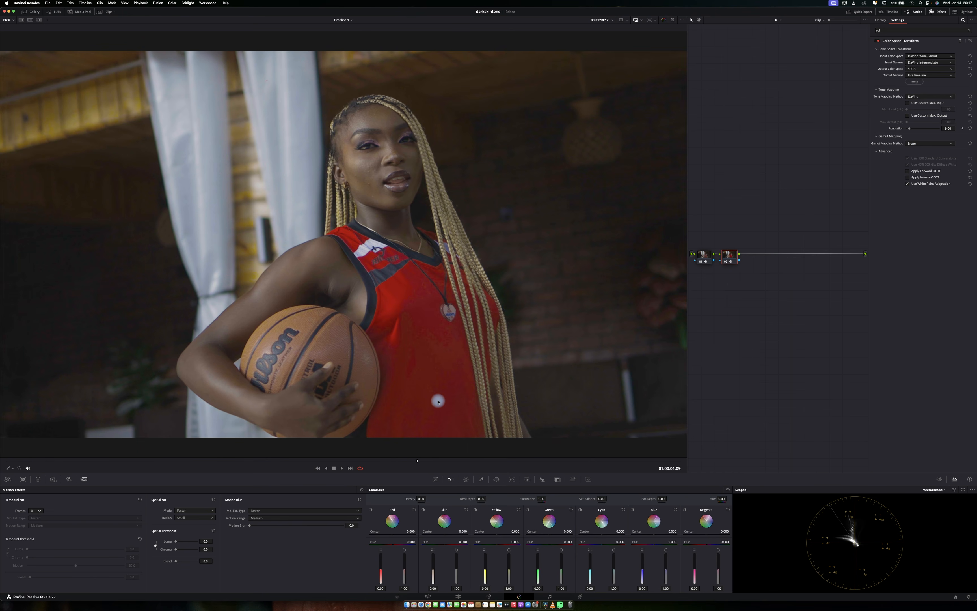
Zoom into the red jersey and set the gamut mapping method to Saturation Compression.
scroll(438, 400, "up", 10)
scroll(391, 339, "up", 5)
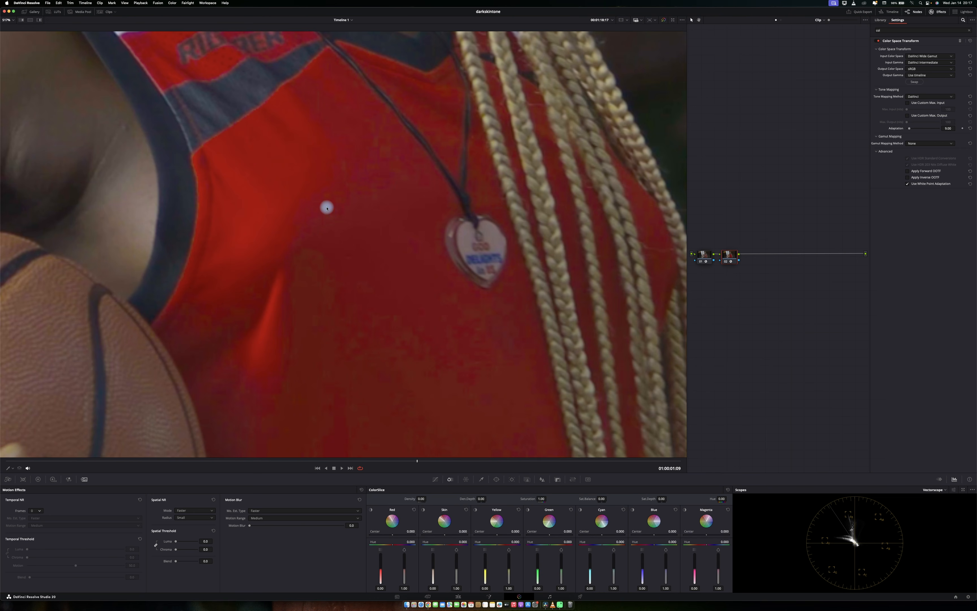
left_click(923, 143)
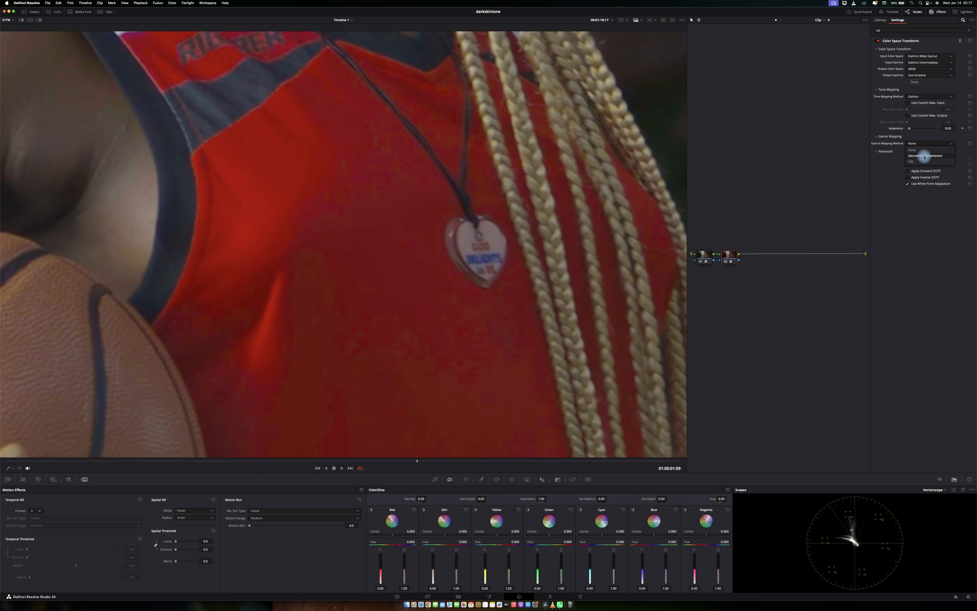
left_click(925, 156)
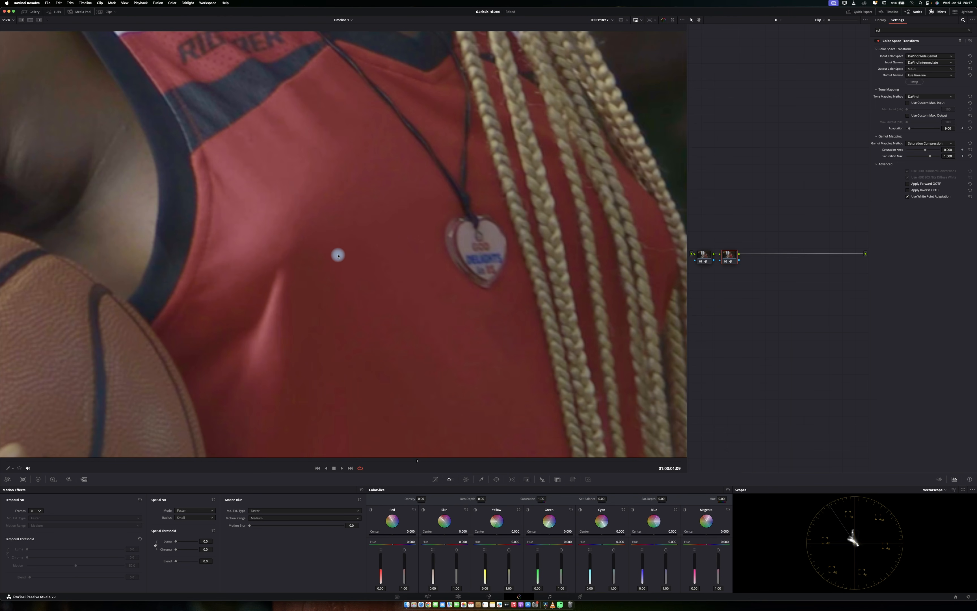
key("shift+z")
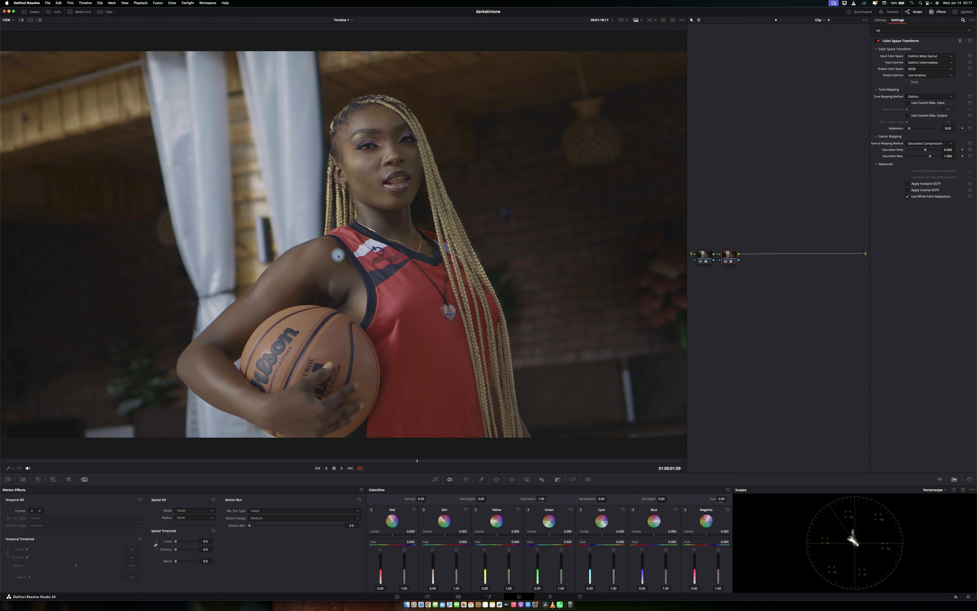
Add a third serial node after the two transform nodes.
key("alt+s")
left_click(940, 15)
right_click(779, 252)
left_click(809, 182)
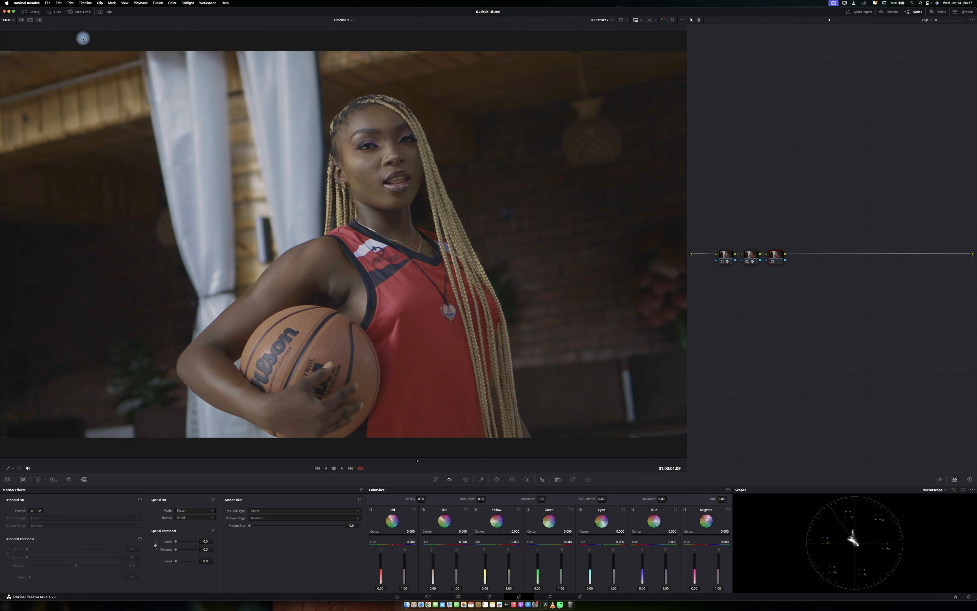
Apply the Print SA1 Kodak 2383 LUT from the Film Standard LUT folder to the new node.
left_click(54, 11)
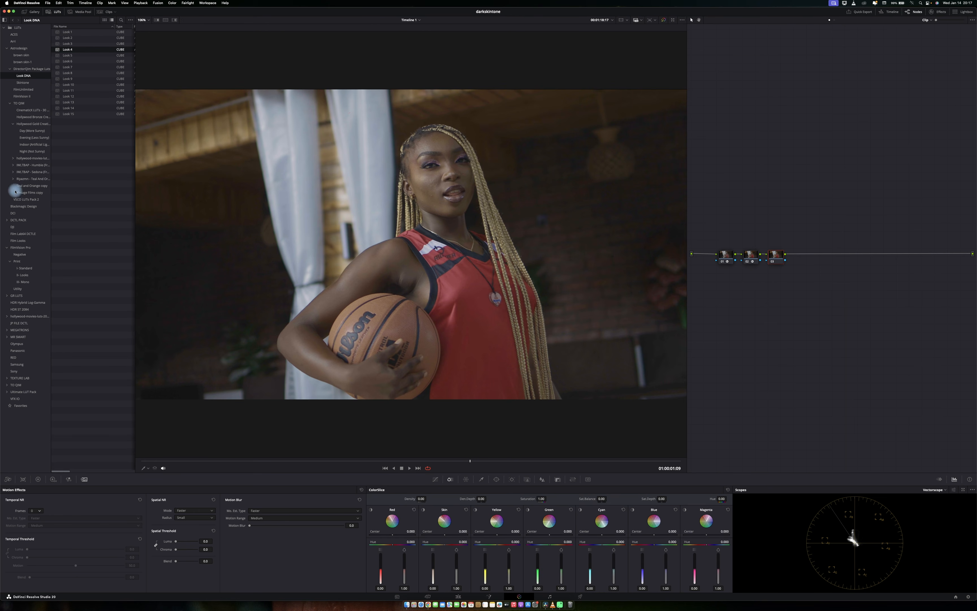
left_click(33, 268)
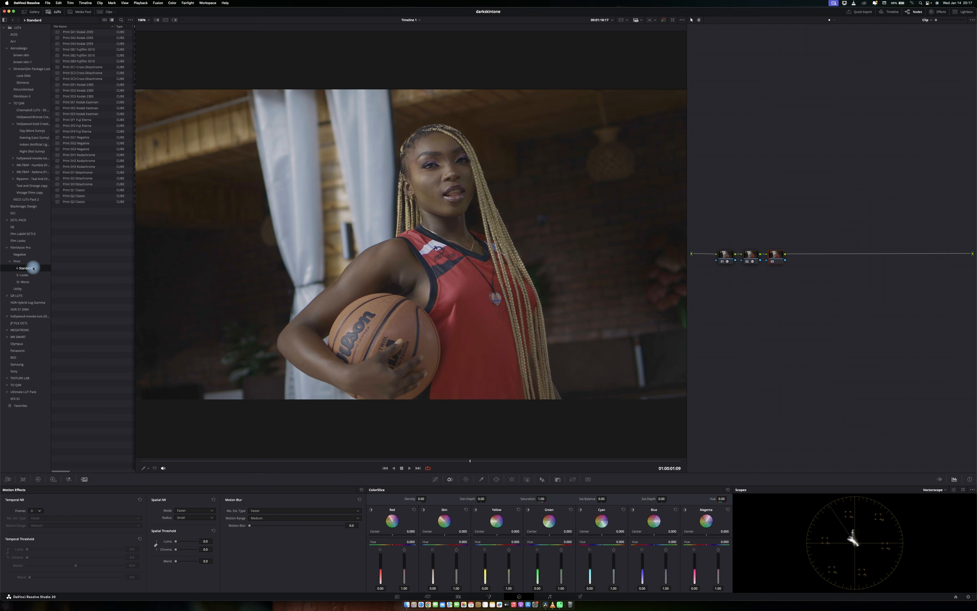
double_click(91, 31)
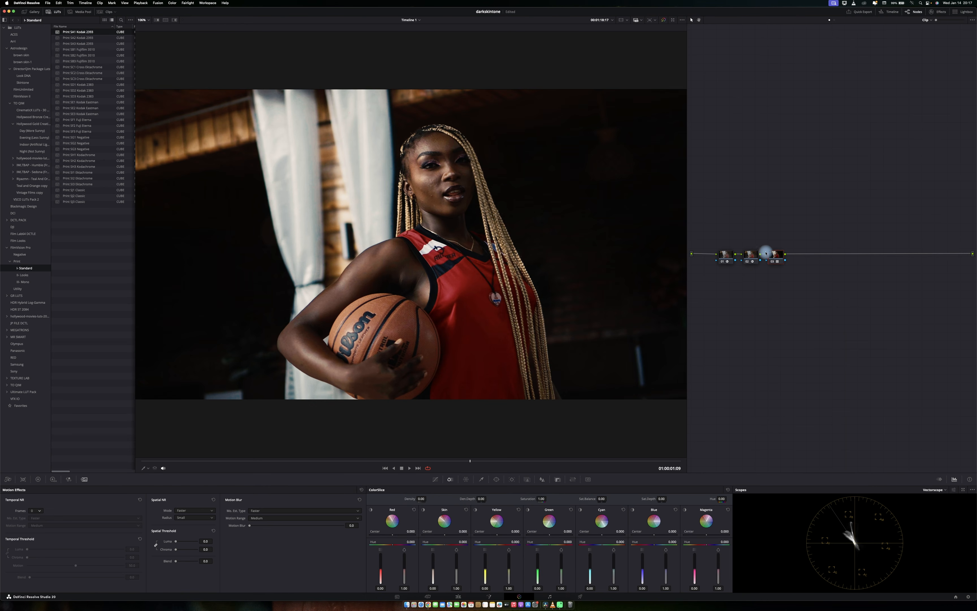
Set the second transform's output gamma to Cineon Film Log.
left_click(936, 14)
left_click(930, 68)
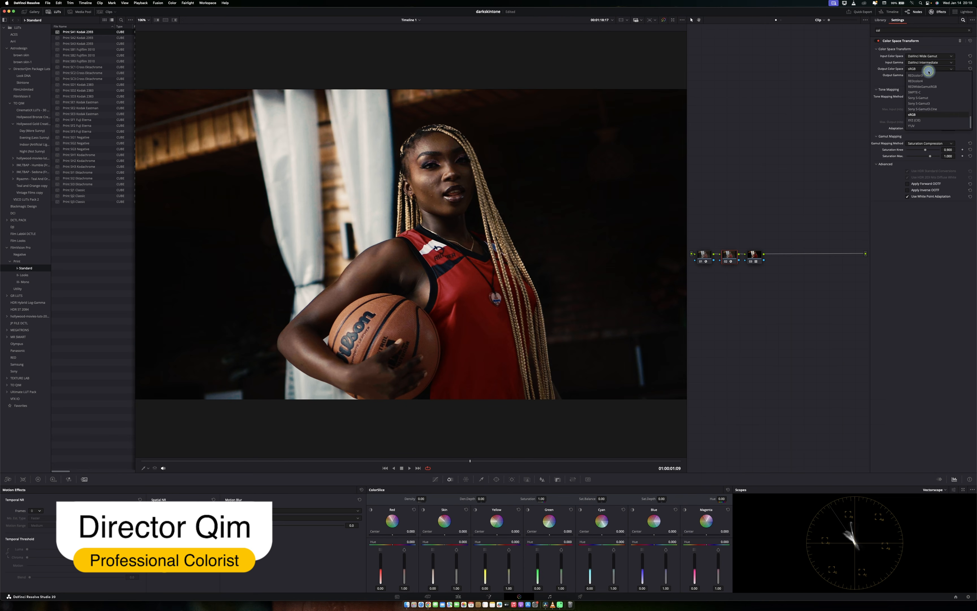
left_click(929, 69)
left_click(929, 75)
key("c")
scroll(927, 116, "down", 4)
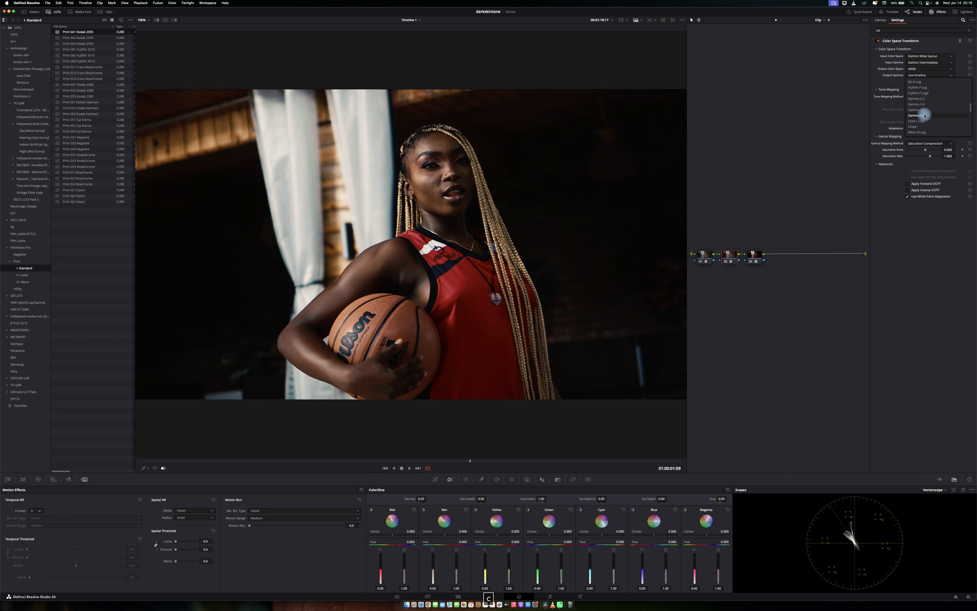
key("c")
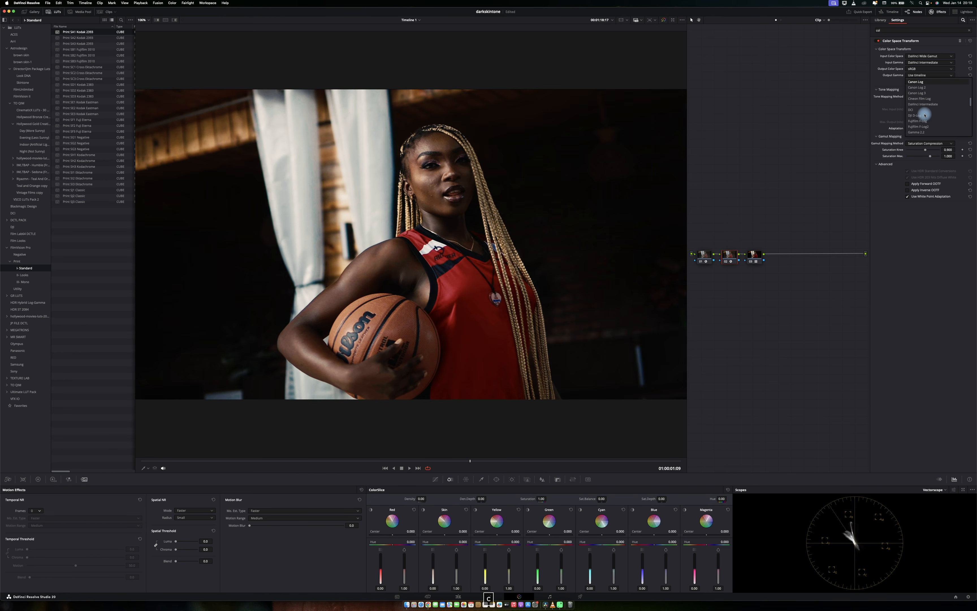
left_click(922, 99)
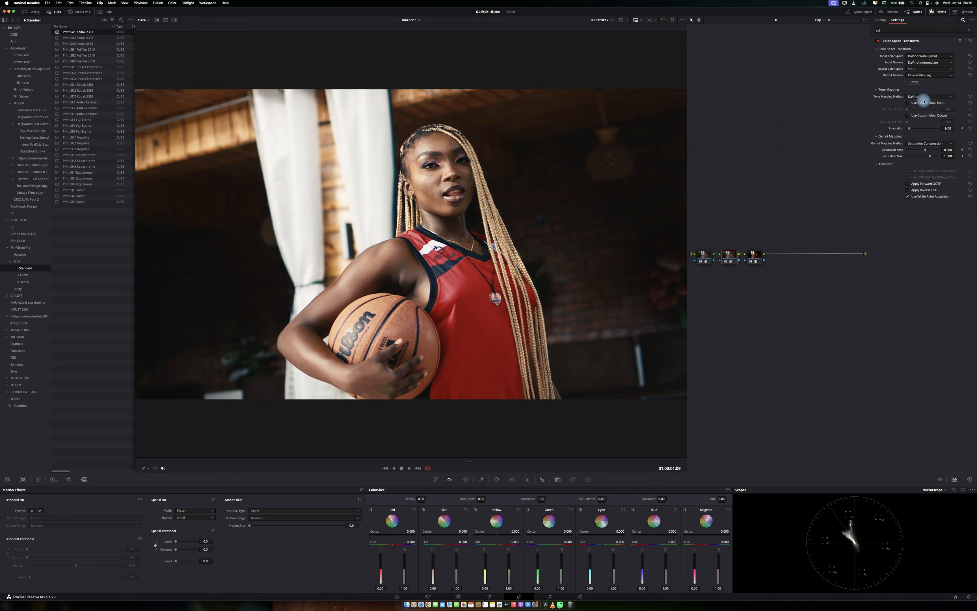
Preview the print LUTs in the Standard folder one by one on the image.
left_click(940, 15)
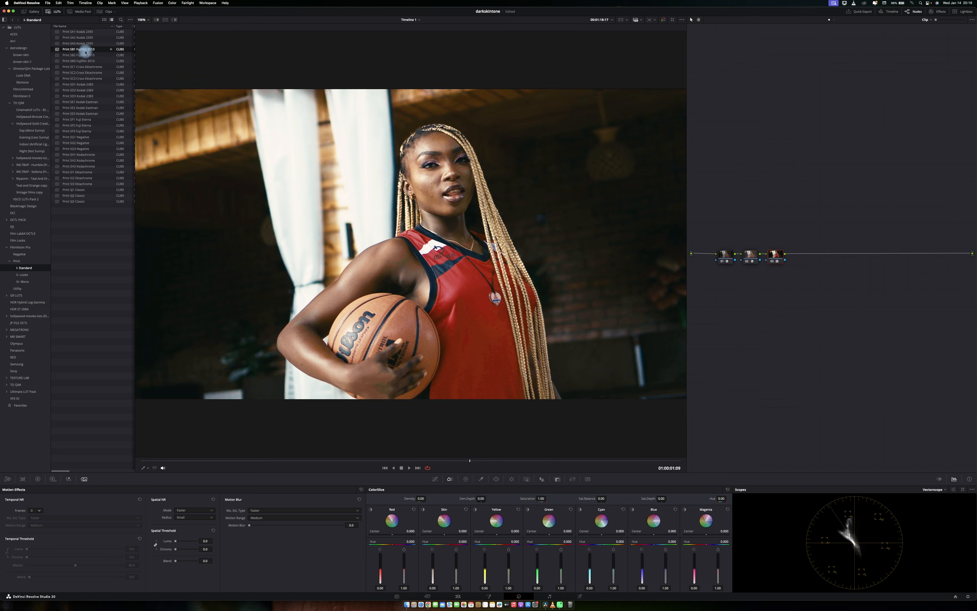
left_click(93, 68)
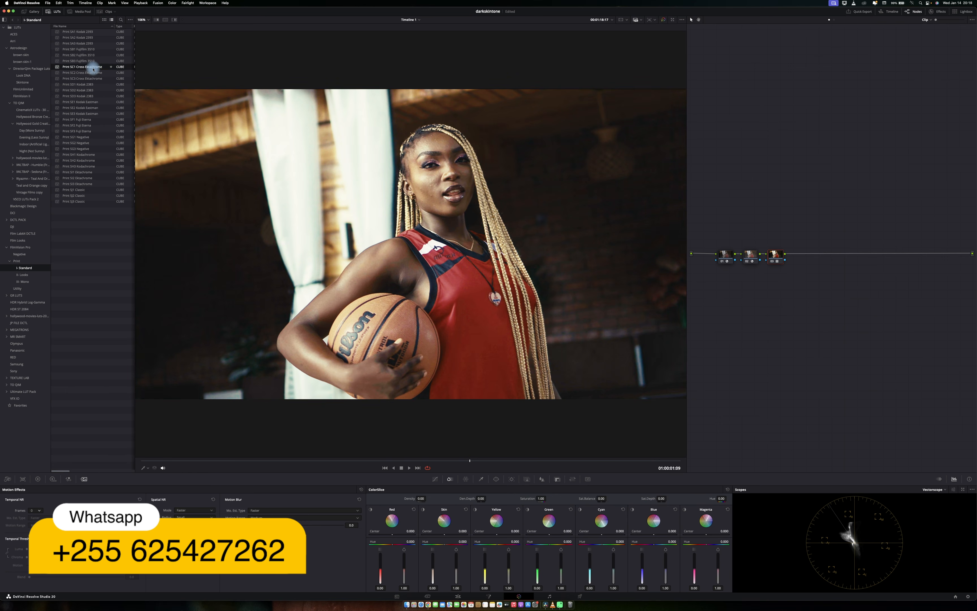
left_click(89, 84)
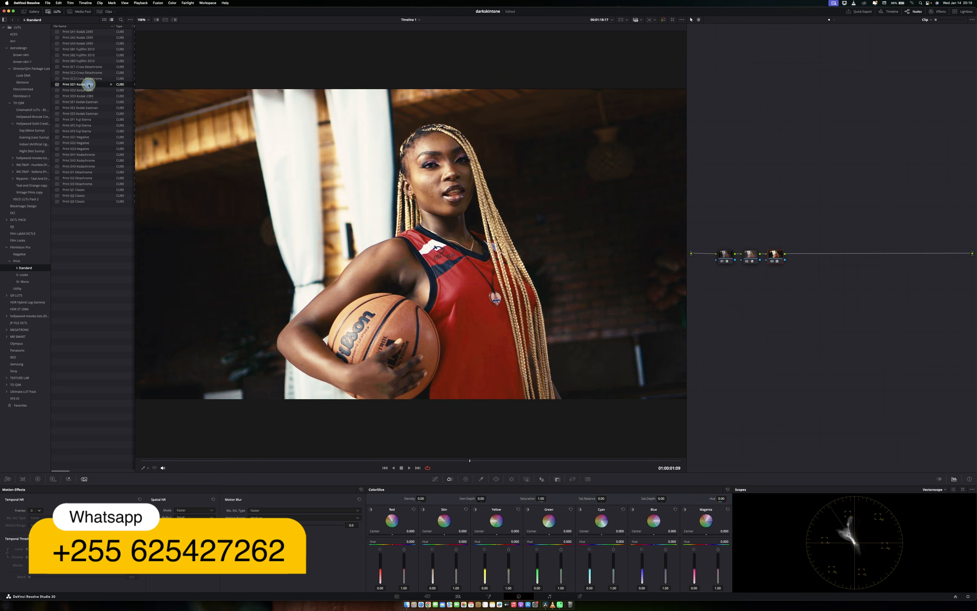
left_click(89, 101)
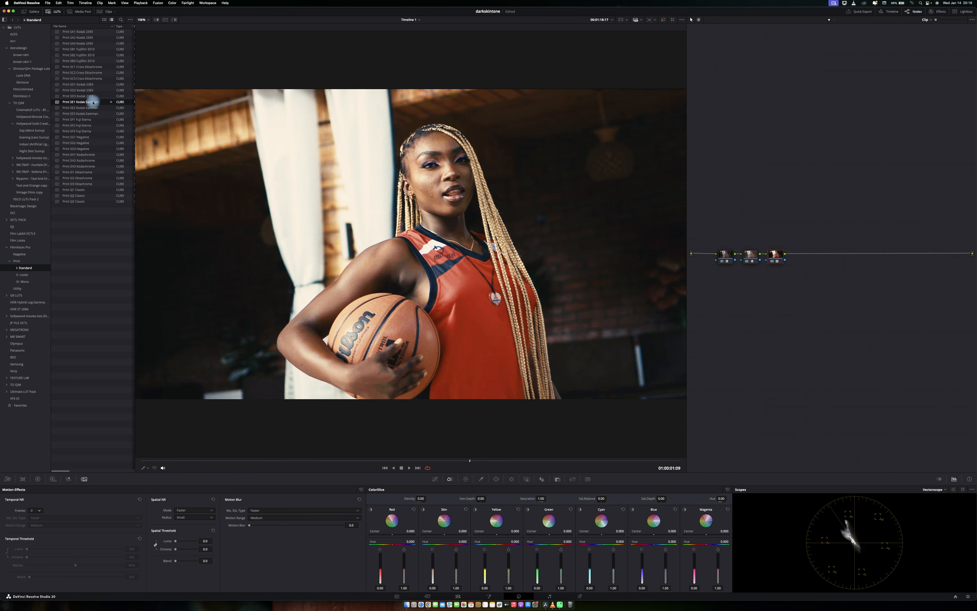
left_click(91, 119)
left_click(90, 137)
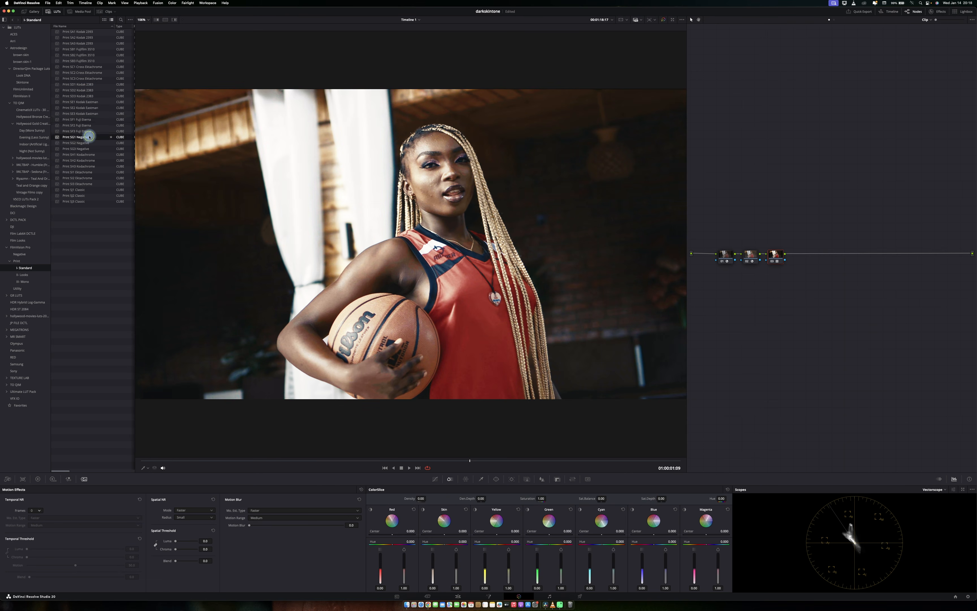
left_click(89, 154)
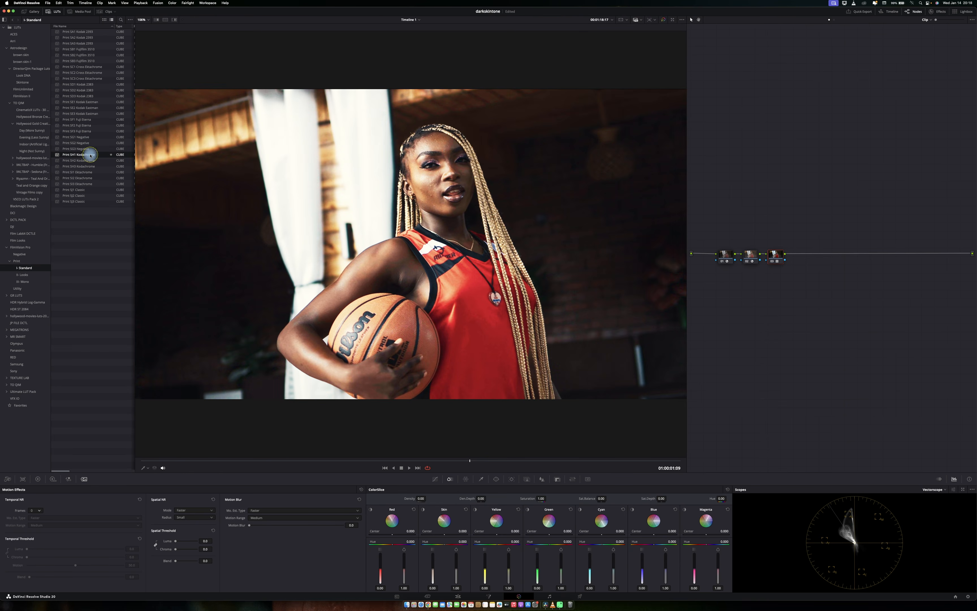
left_click(88, 172)
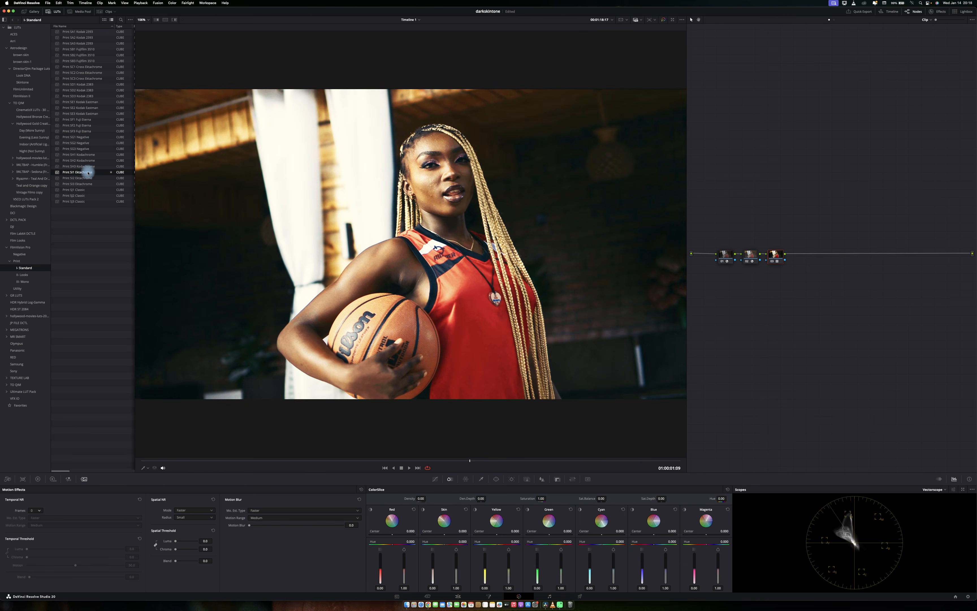
left_click(89, 189)
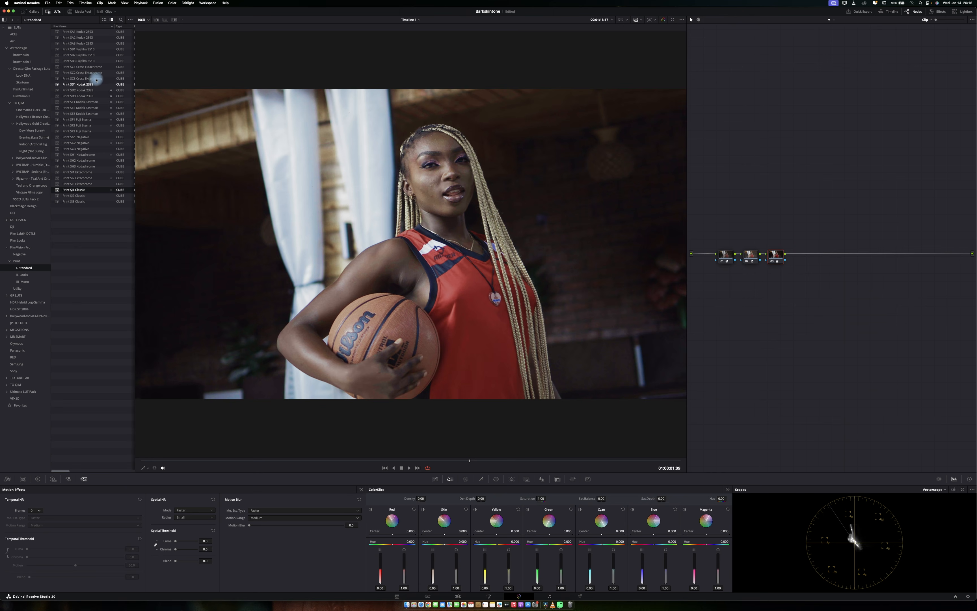
Compare the first few Kodak print LUTs against each other on the image.
left_click(91, 32)
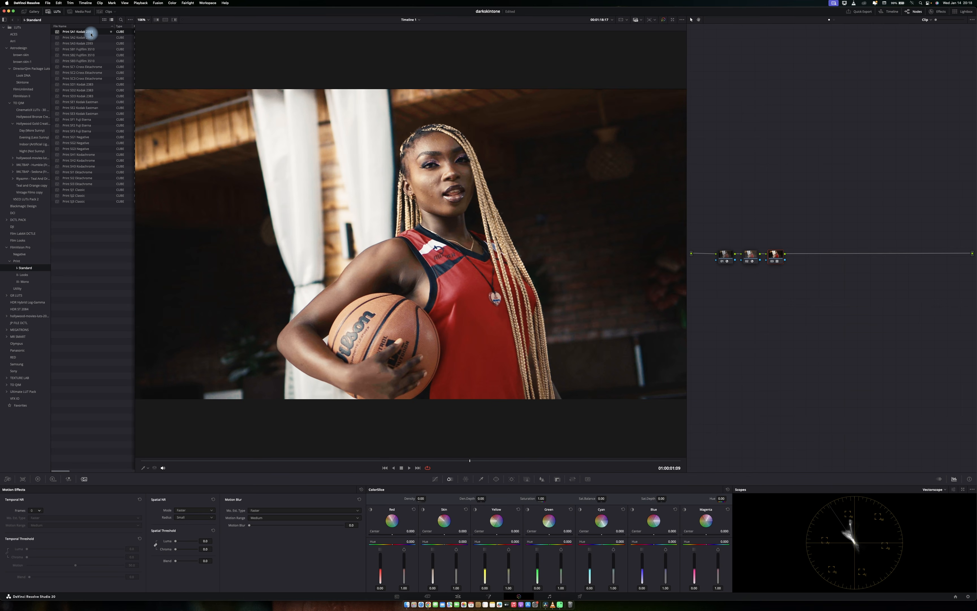
left_click(91, 66)
left_click(89, 85)
left_click(93, 32)
left_click(93, 85)
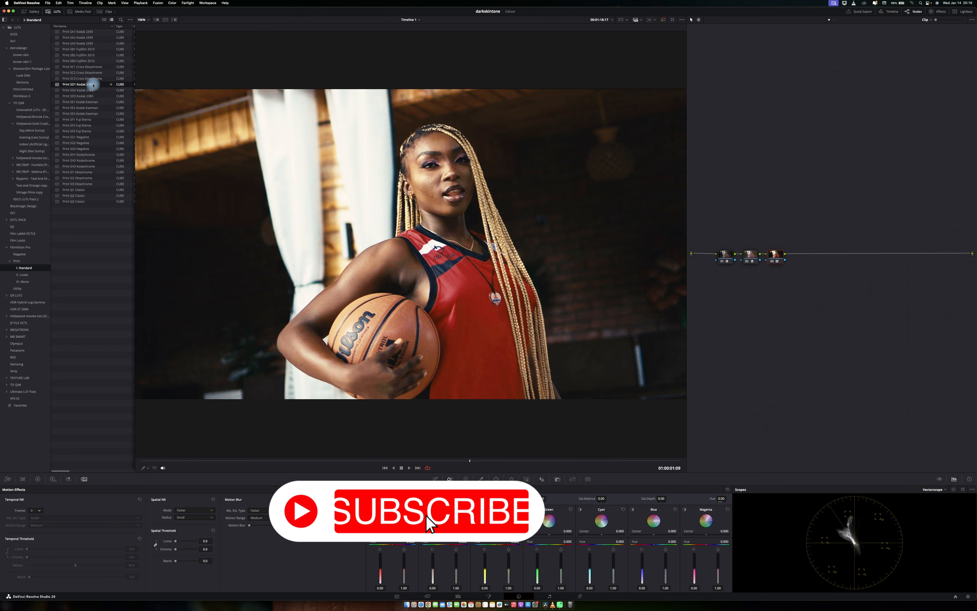
left_click(92, 91)
left_click(91, 91)
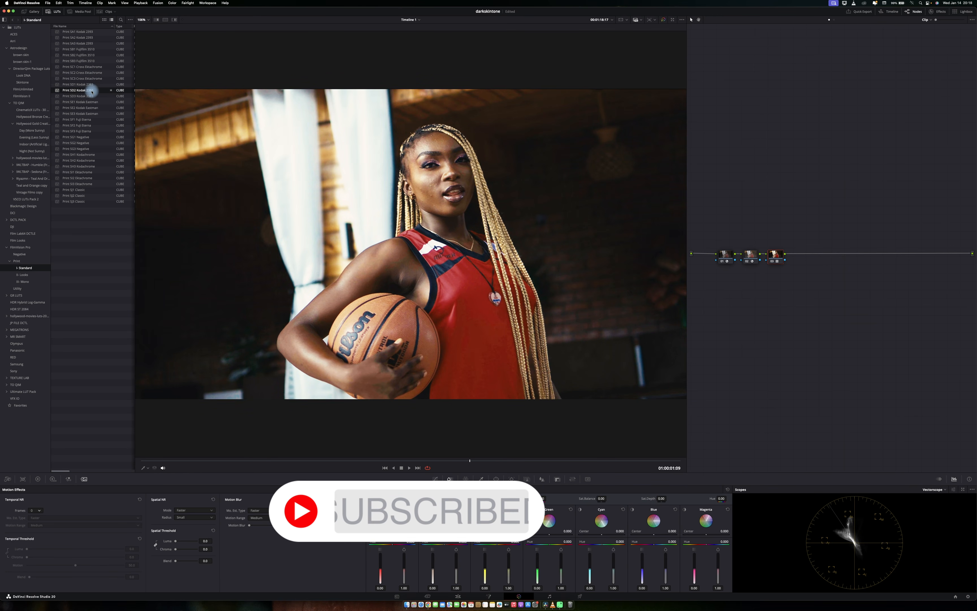
left_click(92, 95)
left_click(92, 91)
left_click(91, 85)
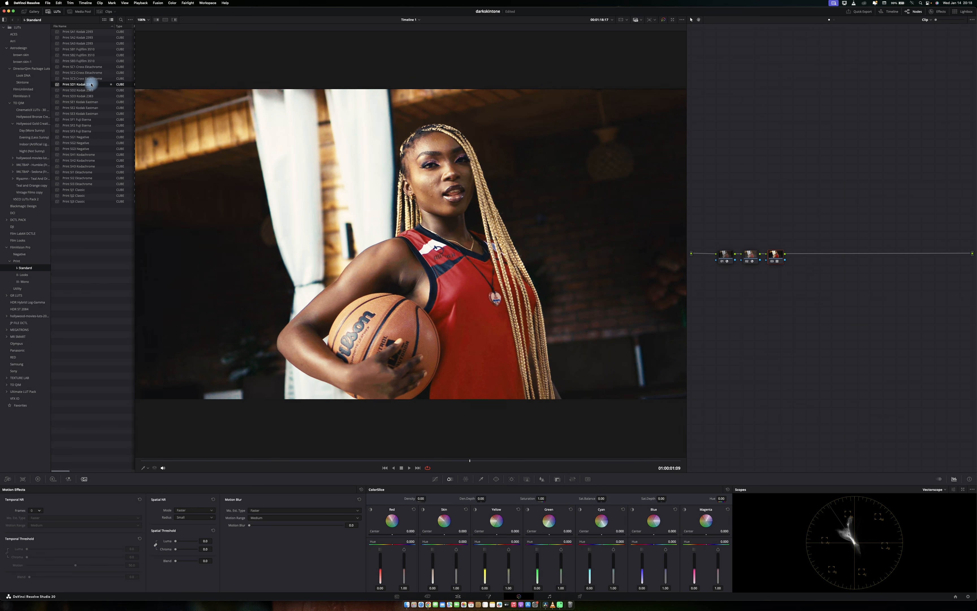
Preview more of the Kodak print LUTs in the Standard folder on the image.
left_click(89, 96)
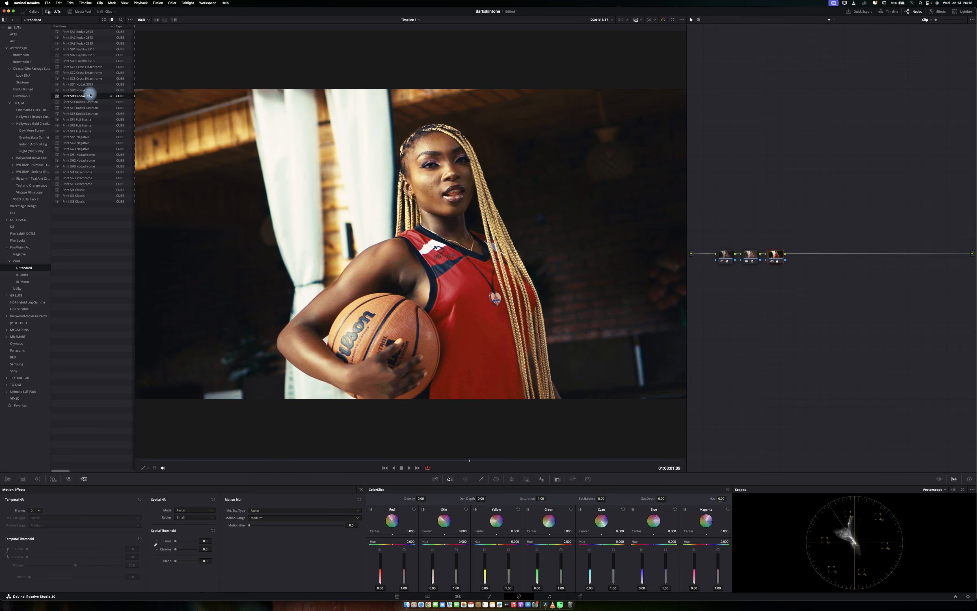
left_click(90, 91)
left_click(92, 84)
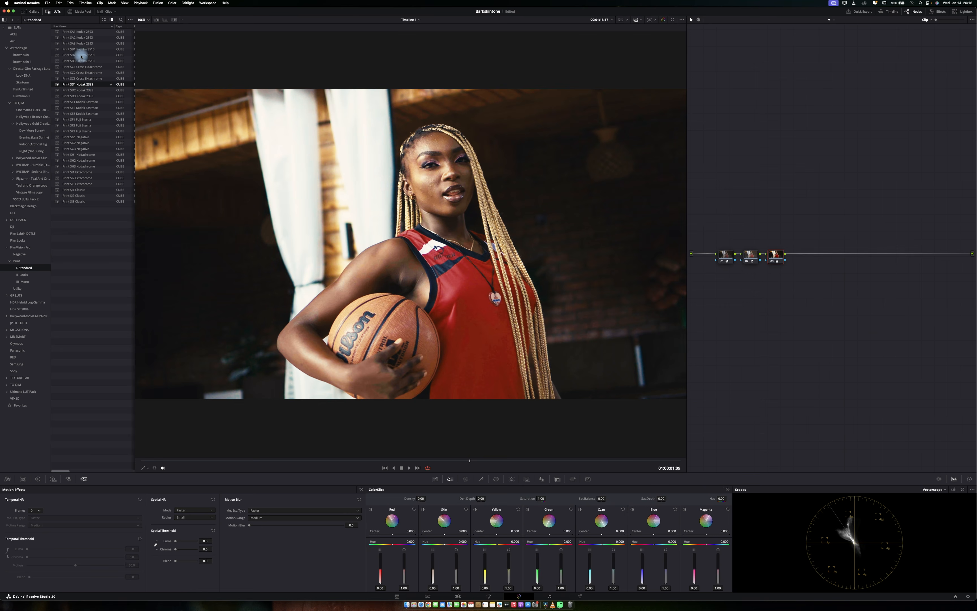
Close the LUT browser and rearrange the transform and LUT nodes in the node tree.
left_click(56, 11)
left_click_drag(814, 215, 882, 259)
left_click_drag(949, 220, 862, 284)
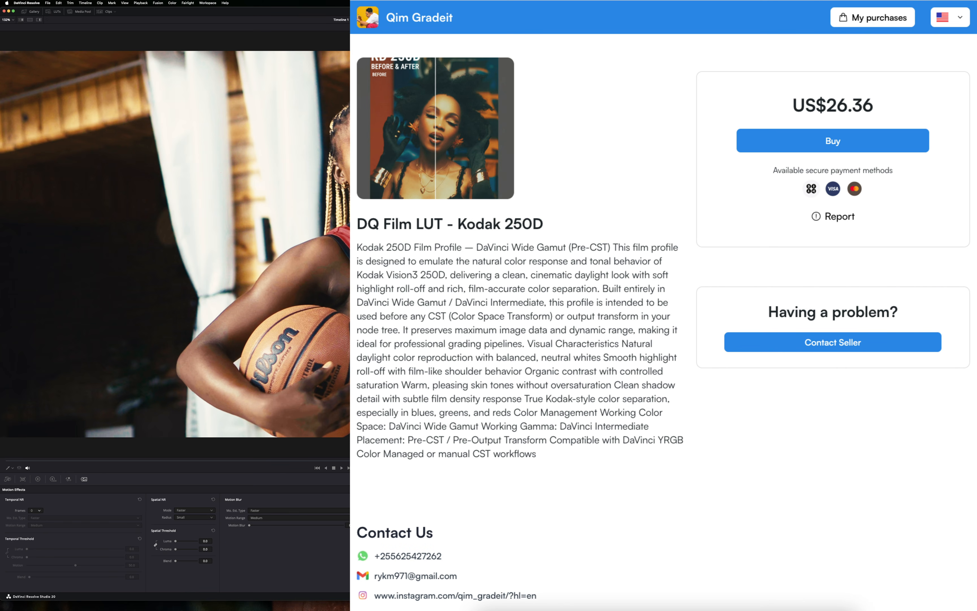
Browse the Director Qim Package Luts folder in the LUT browser, then close the browser.
left_click(51, 12)
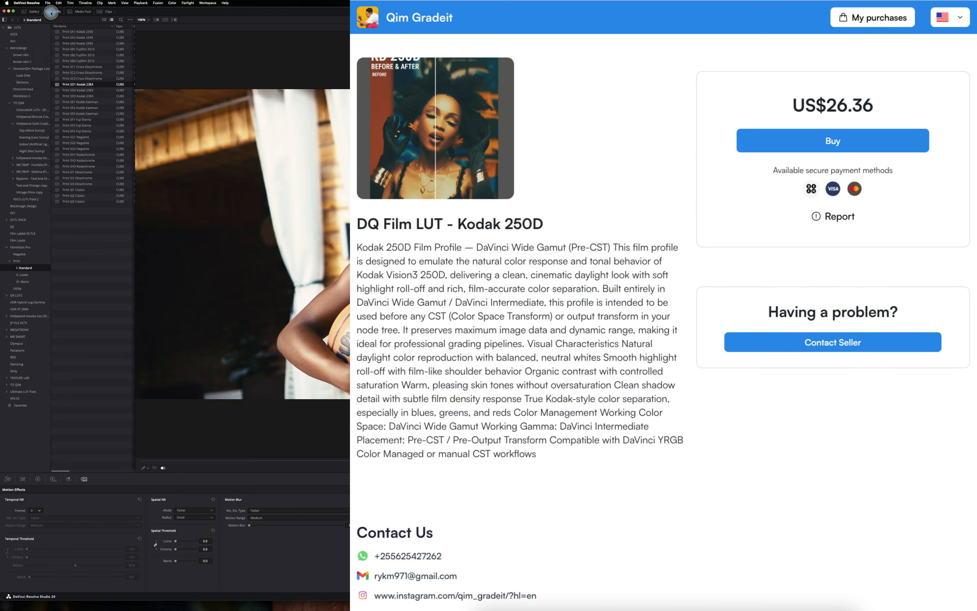
left_click(27, 68)
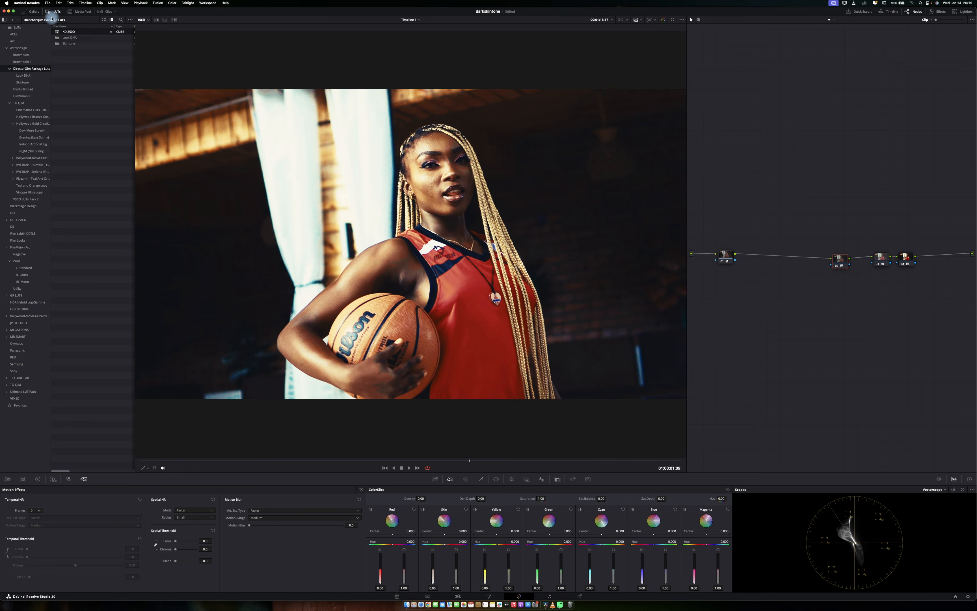
left_click(54, 11)
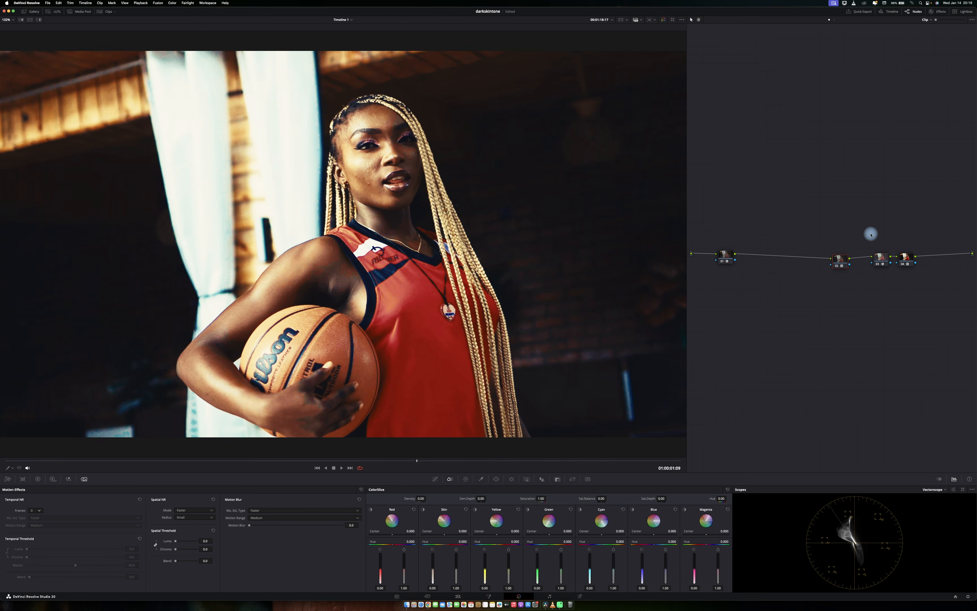
Compare the graded image with its grade bypassed in the fullscreen viewer.
key("super+f")
key("super+d")
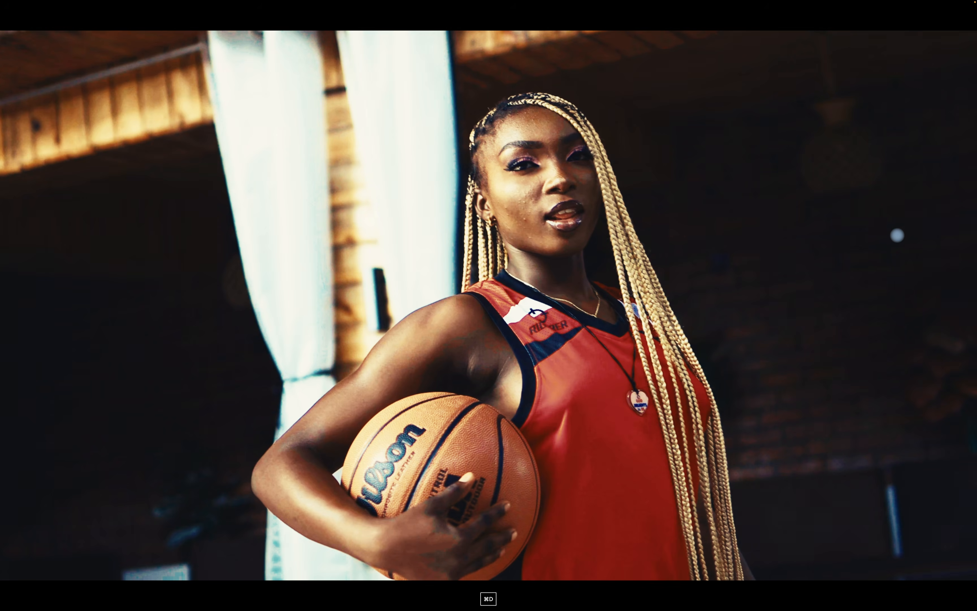
key("super+d")
key("super+d")
key("super+d")
key("super+d")
key("super+d")
key("super+d")
key("super+d")
key("super+d")
key("p")
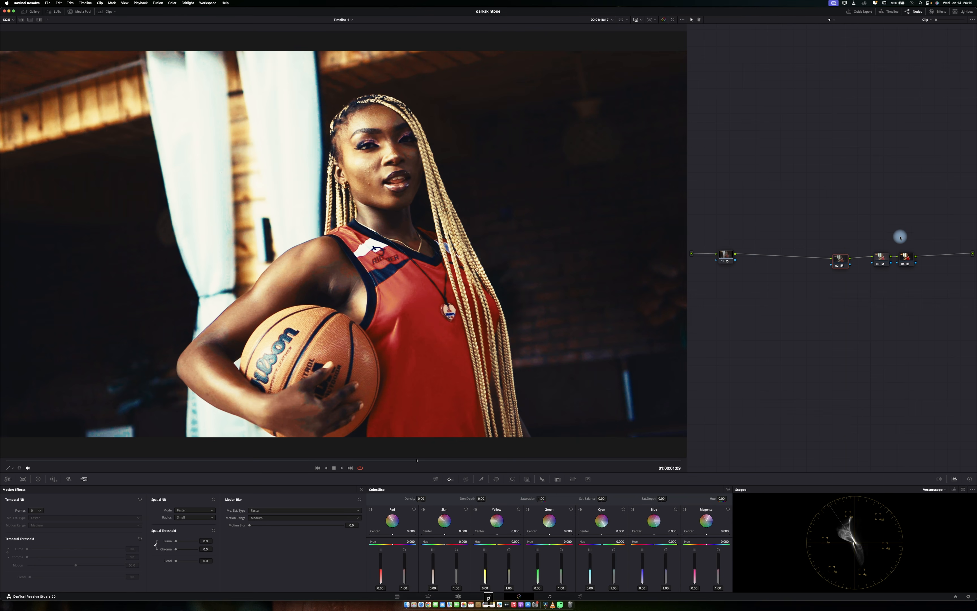
Combine the transform and LUT nodes into a compound node and move it to the end of the node tree.
right_click(838, 261)
left_click(865, 351)
left_click_drag(839, 258, 910, 257)
right_click(915, 260)
left_click(912, 209)
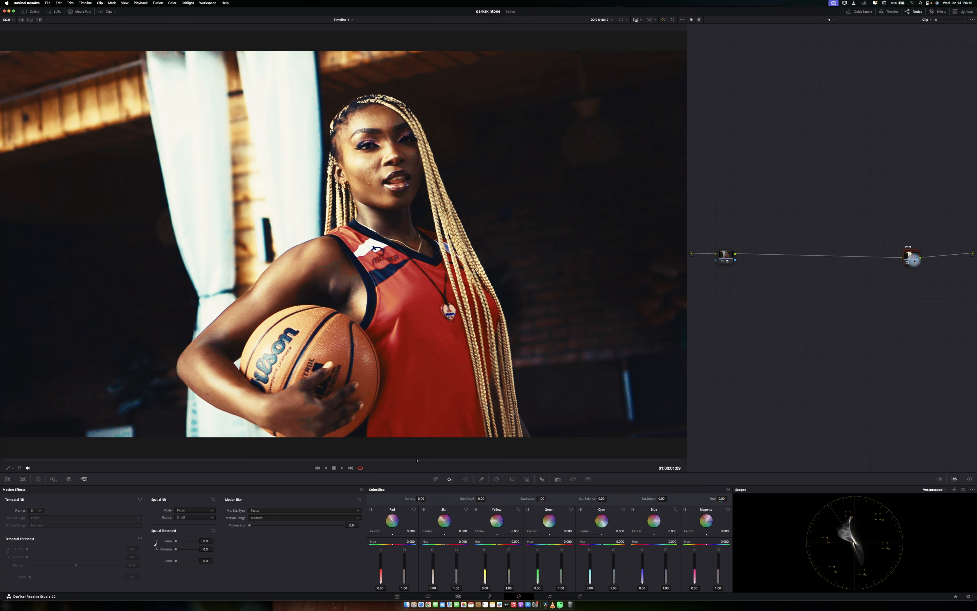
Toggle all grades off and back on, and add a serial node after the first node.
key("shift+d")
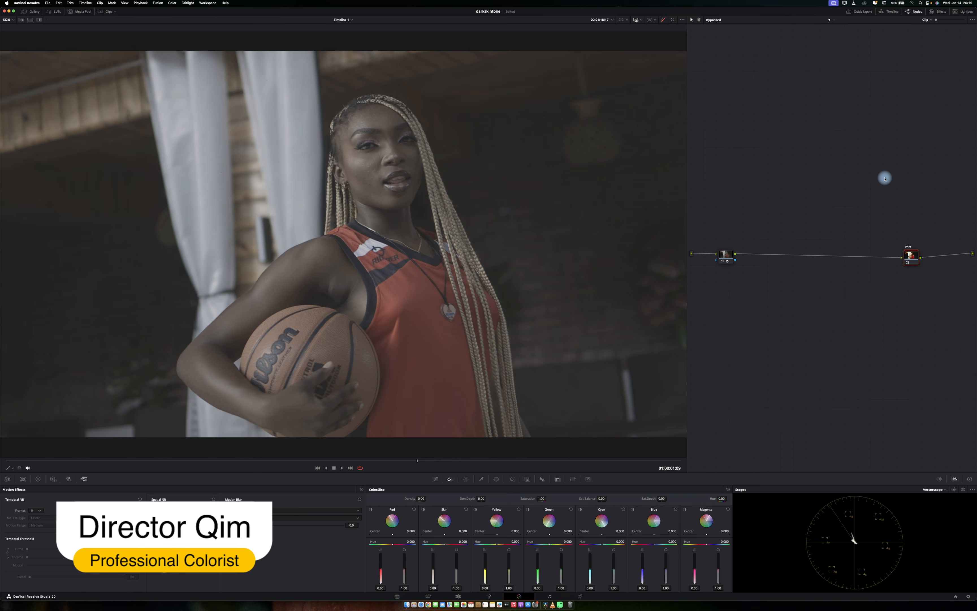
key("shift+d")
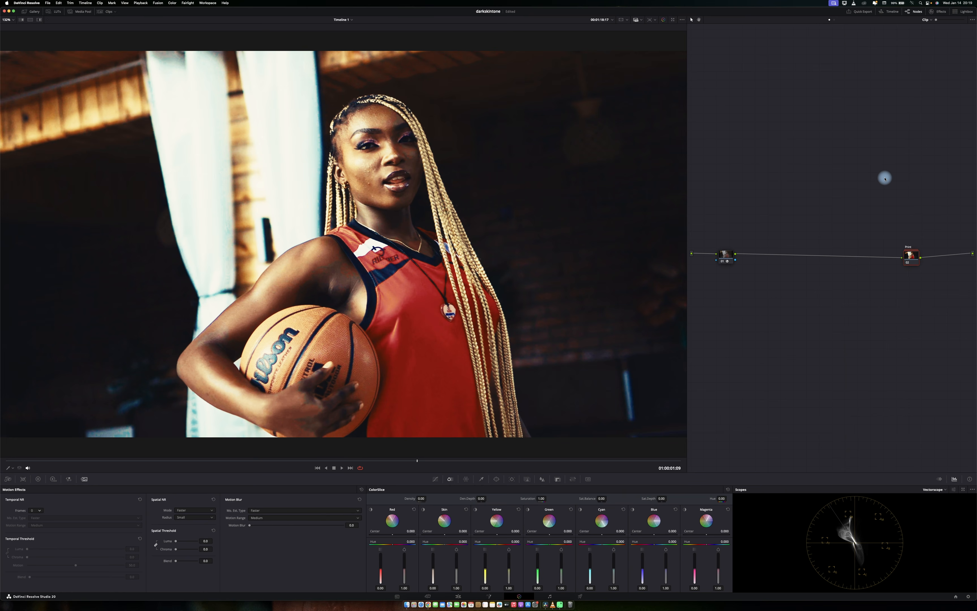
left_click(725, 255)
key("alt+s")
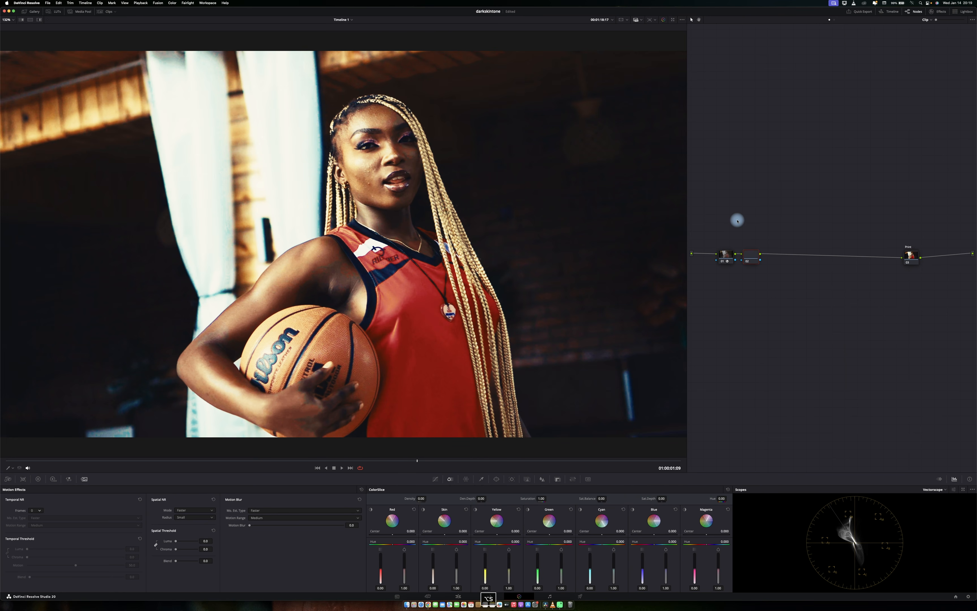
Switch the scope to Waveform and lower the HDR wheels' Global exposure to about -0.84.
left_click(935, 490)
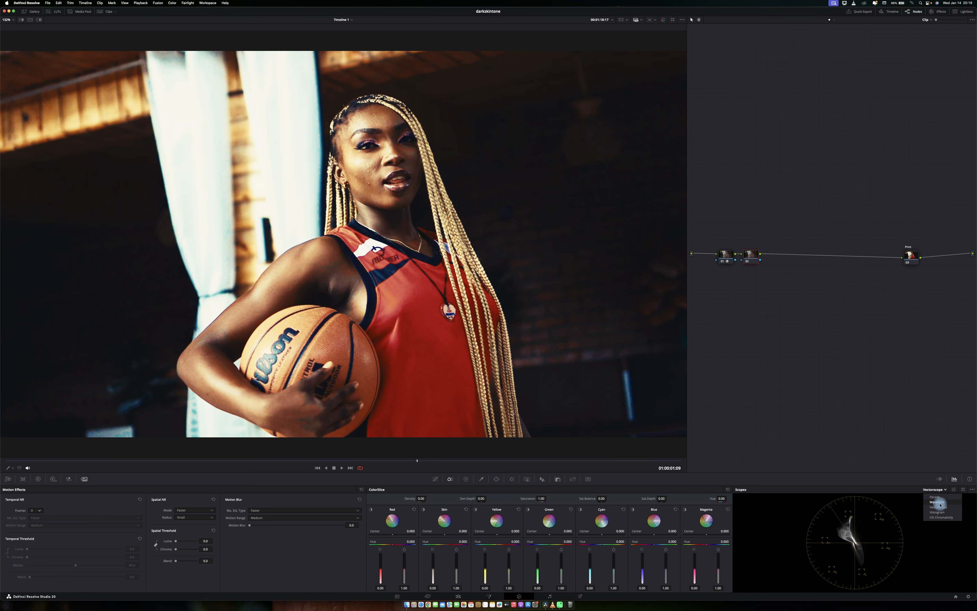
left_click(950, 507)
left_click(53, 479)
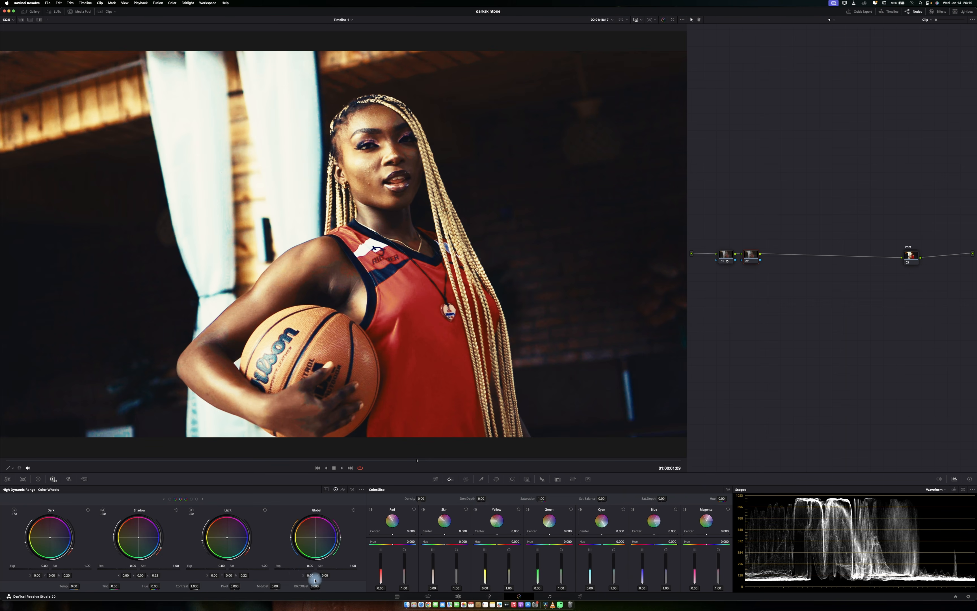
left_click_drag(290, 568, 212, 566)
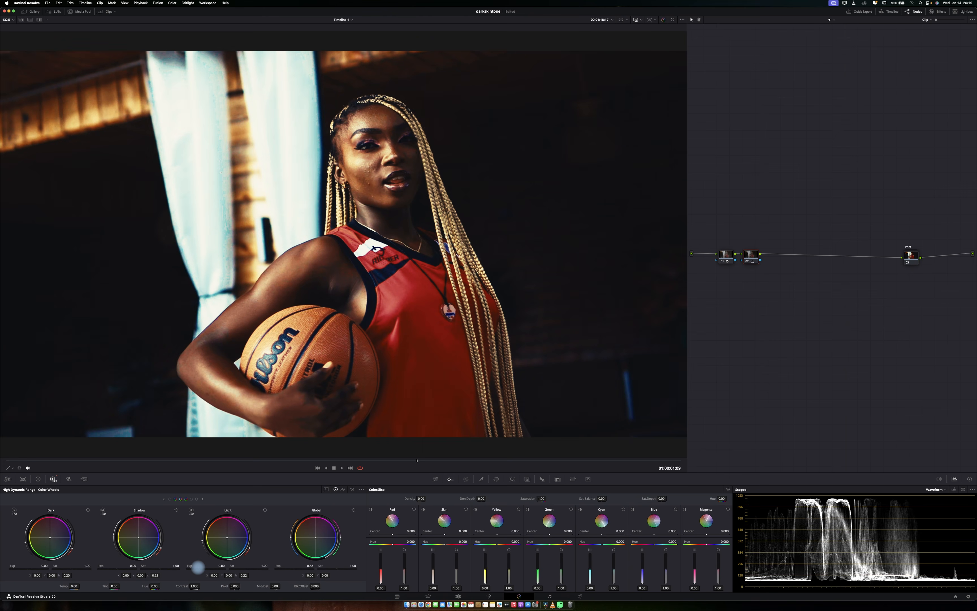
Label the exposure node and add another serial node after it.
right_click(758, 258)
left_click(765, 266)
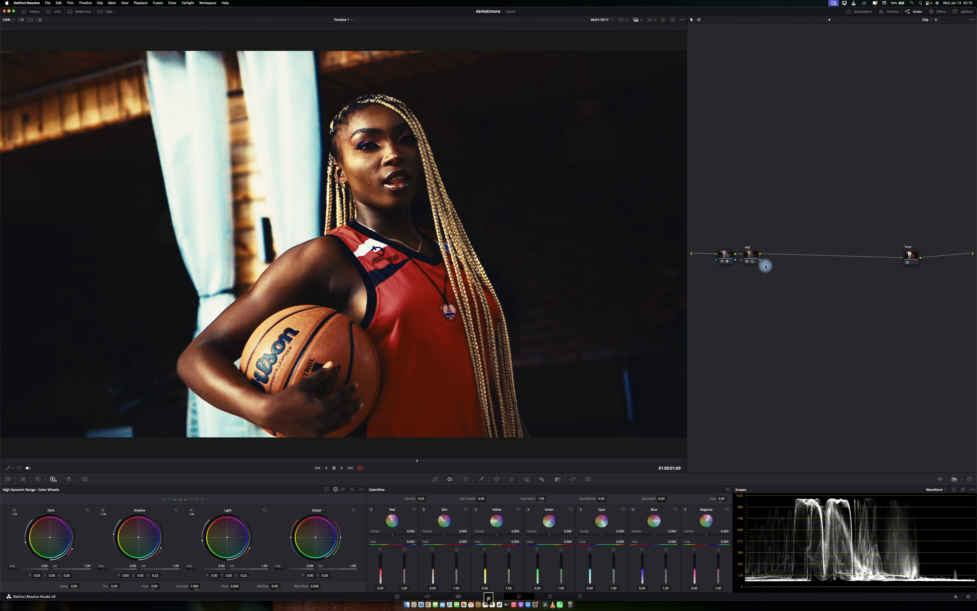
key("super+s")
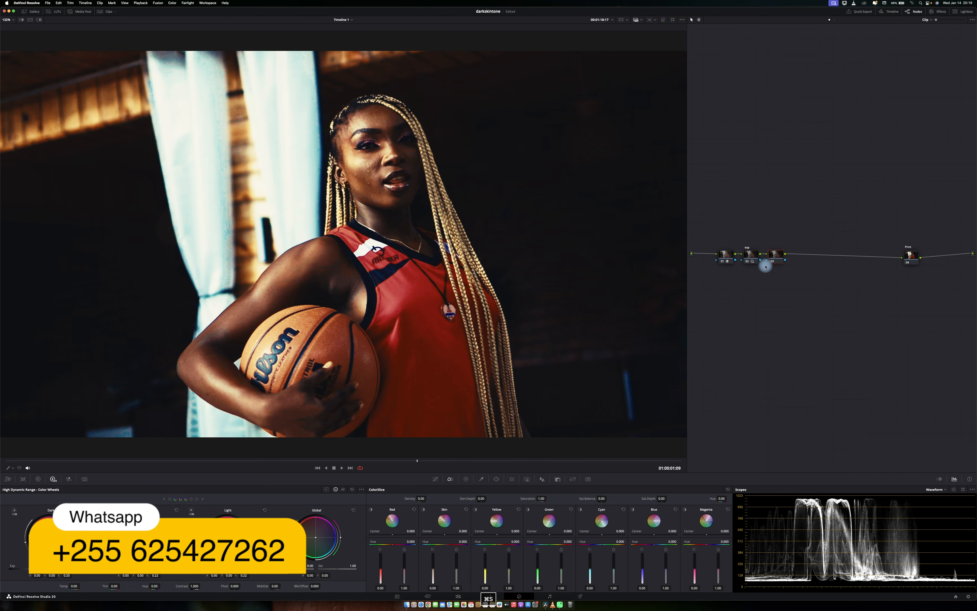
Open the Custom Curves on the new node and raise the curve's black point.
left_click(435, 479)
left_click(658, 489)
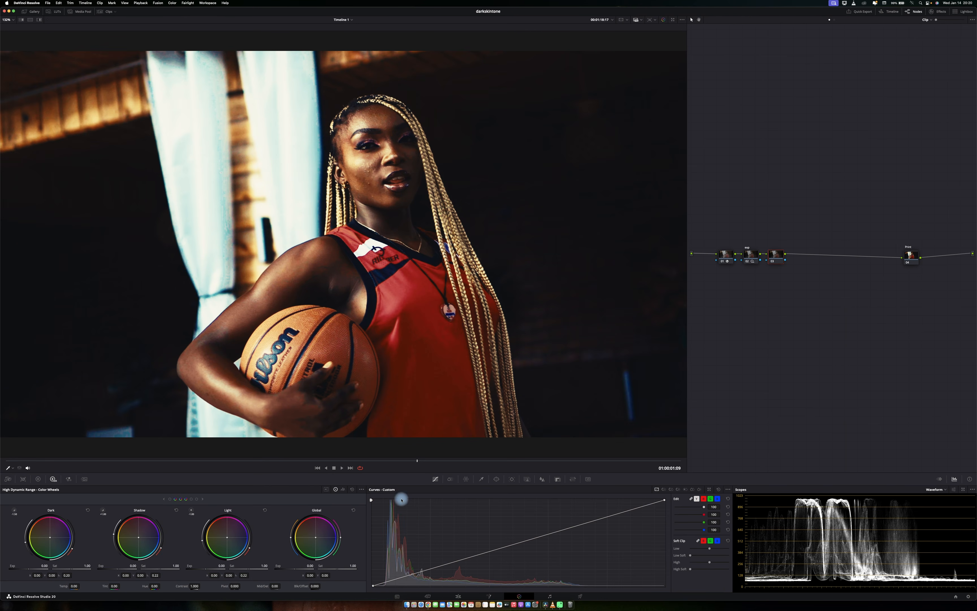
left_click_drag(371, 502, 369, 517)
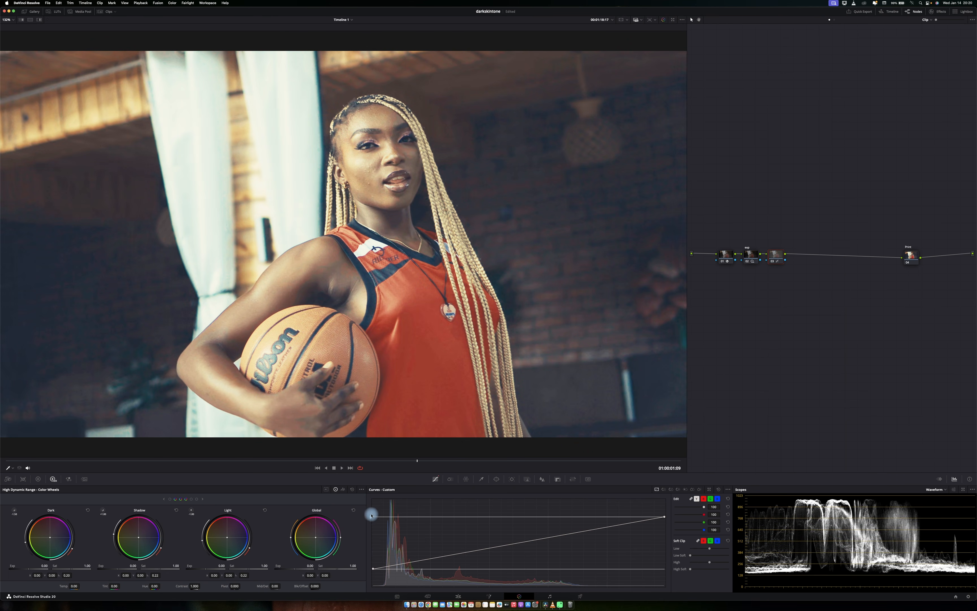
Open the scopes in a larger floating window.
left_click(962, 490)
left_click_drag(598, 55, 297, 58)
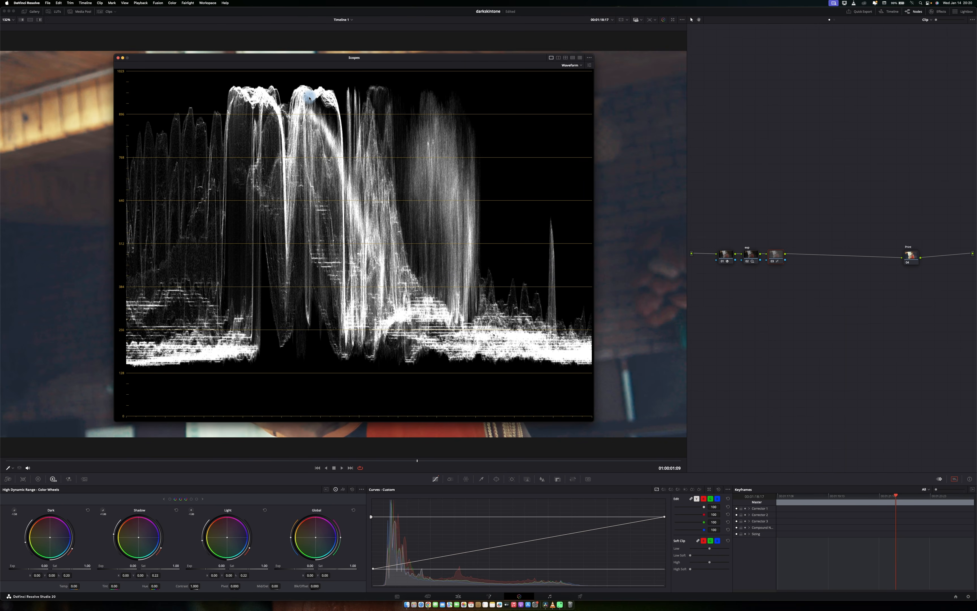
left_click(717, 489)
Lower the curve's white point to flatten contrast, fine-tune both end points, and close the floating scope window.
left_click_drag(370, 508, 367, 517)
left_click_drag(665, 515, 661, 546)
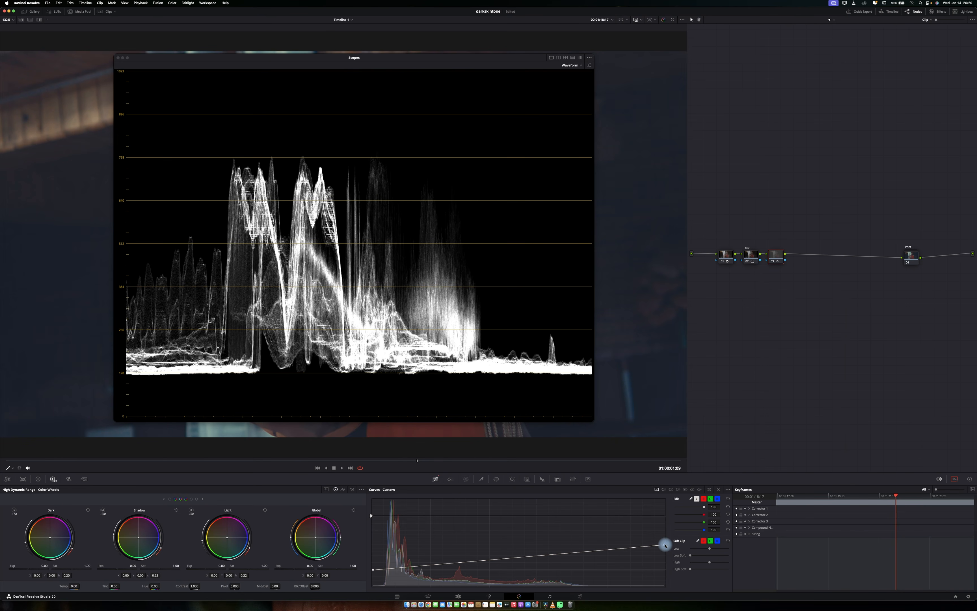
left_click_drag(664, 544, 664, 545)
left_click_drag(374, 570, 374, 569)
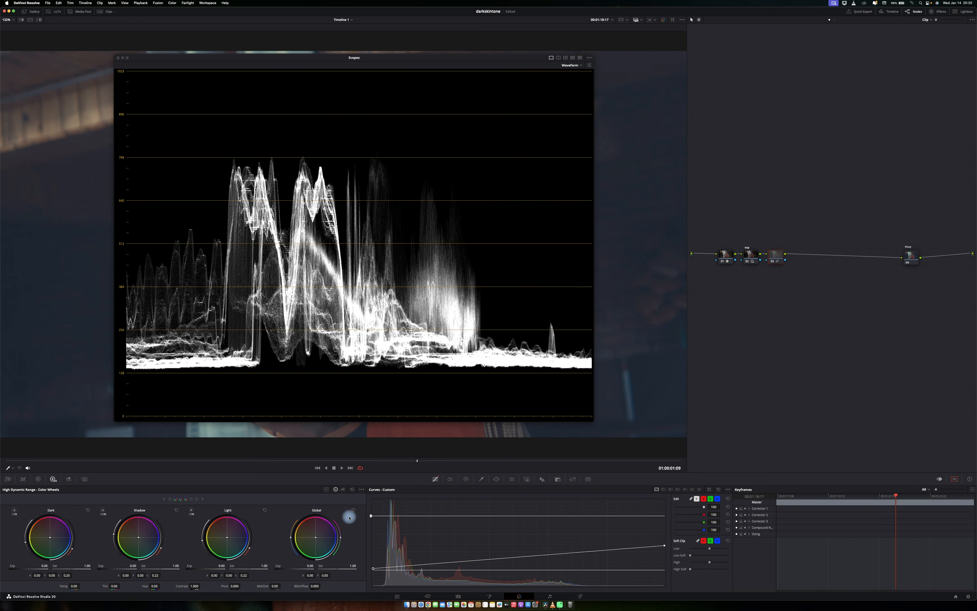
left_click_drag(371, 515, 370, 516)
left_click_drag(665, 548, 664, 548)
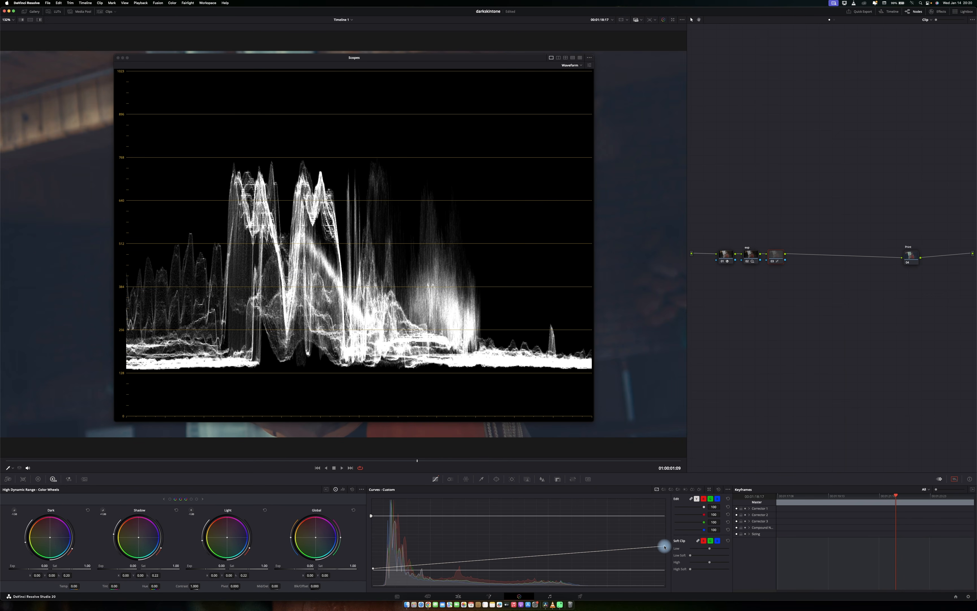
left_click(117, 58)
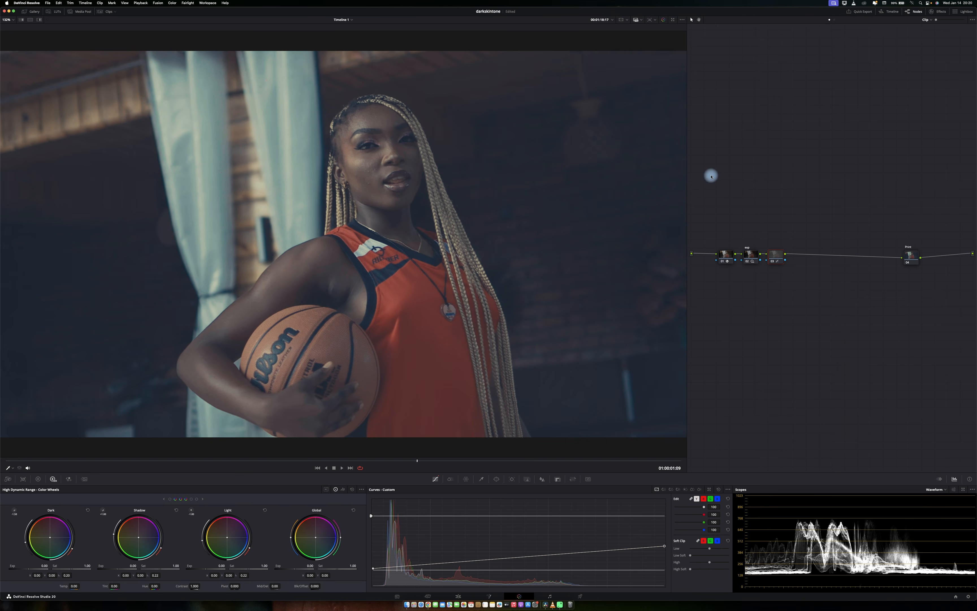
Compare the graded image with its grade bypassed in the fullscreen viewer.
key("super+f")
key("super+d")
key("super+d")
key("super+d")
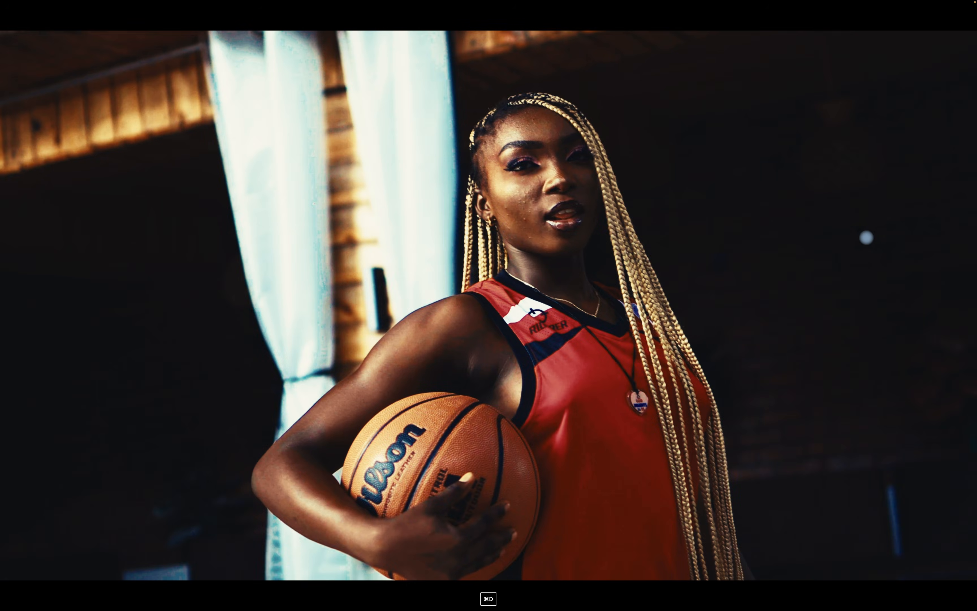
key("super+d")
key("super+f")
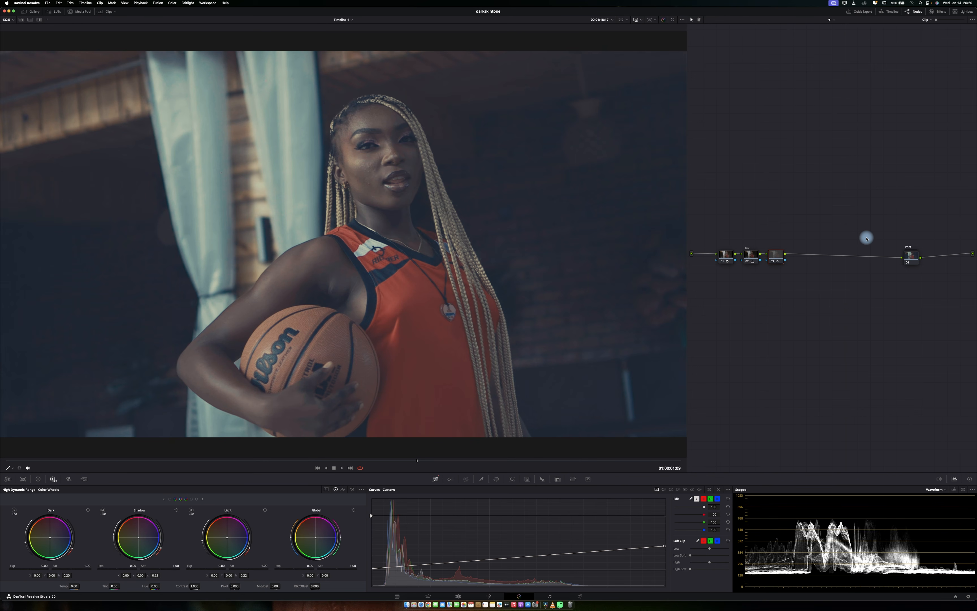
Label the curve node d.conp.
right_click(776, 256)
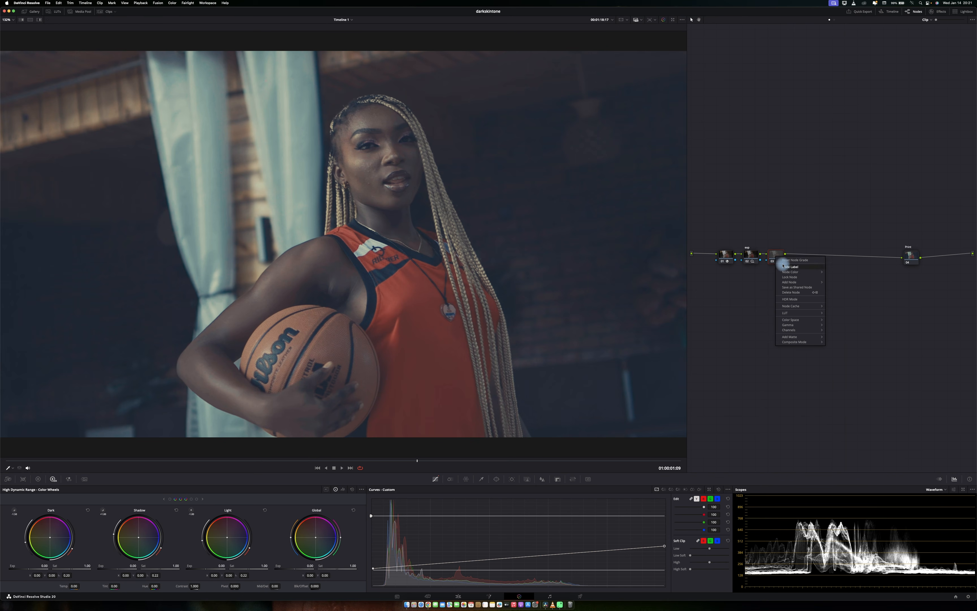
left_click(783, 261)
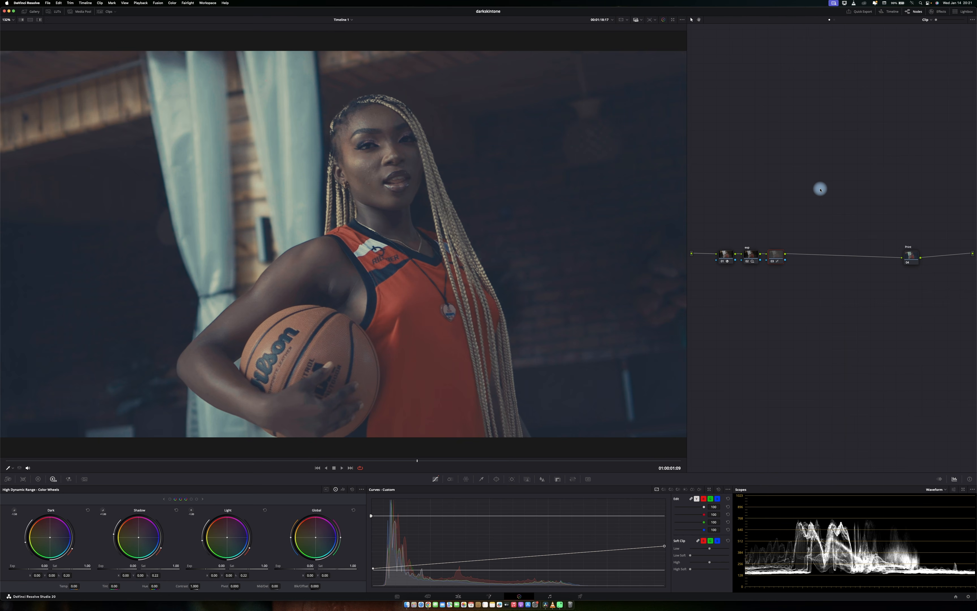
type("d.conp")
key("Return")
Add a serial node followed by layer nodes, arranging three stacked nodes feeding a layer mixer.
key("alt+s")
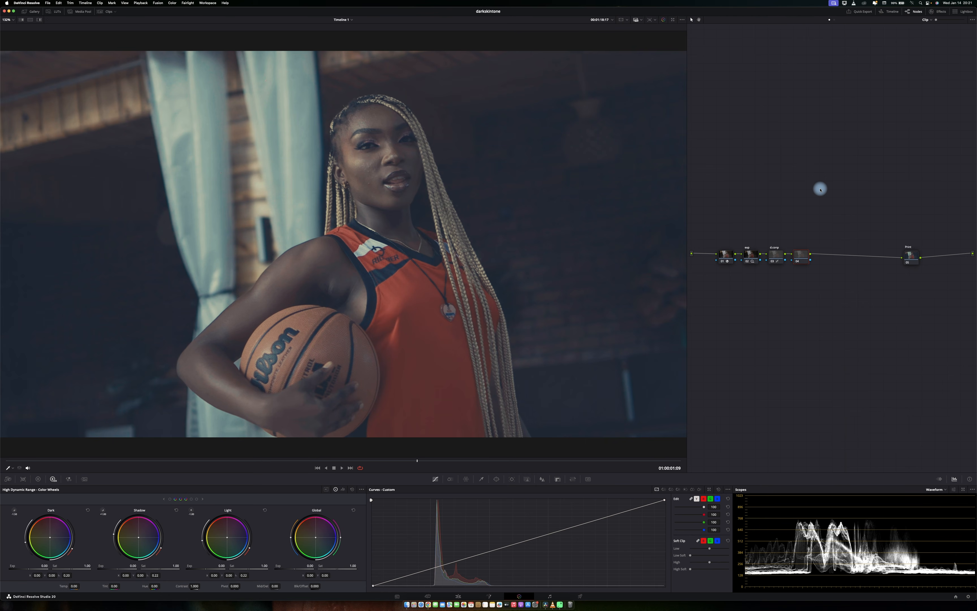
key("alt+l")
key("alt+l")
left_click_drag(807, 210, 801, 312)
left_click_drag(801, 258, 802, 239)
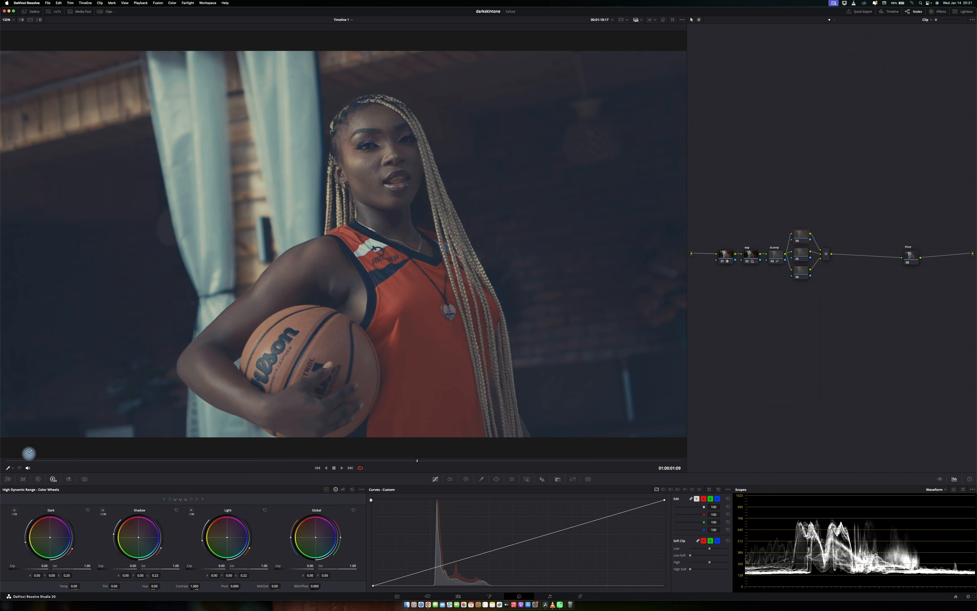
On the layer node, set Contrast to 1.5 and Pivot to 0.36 in the primary color bars.
left_click(37, 479)
left_click(218, 498)
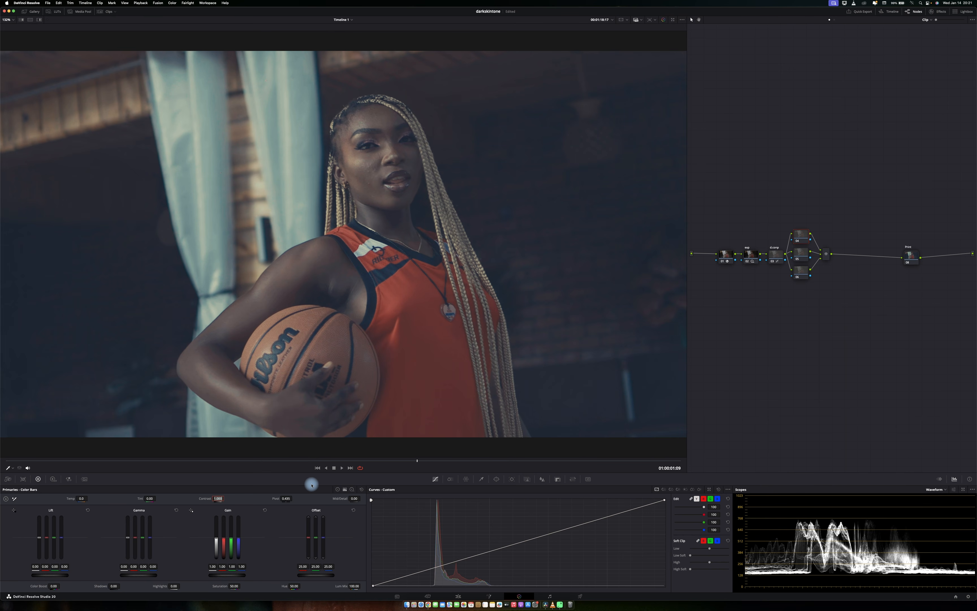
type("1.5")
key("Return")
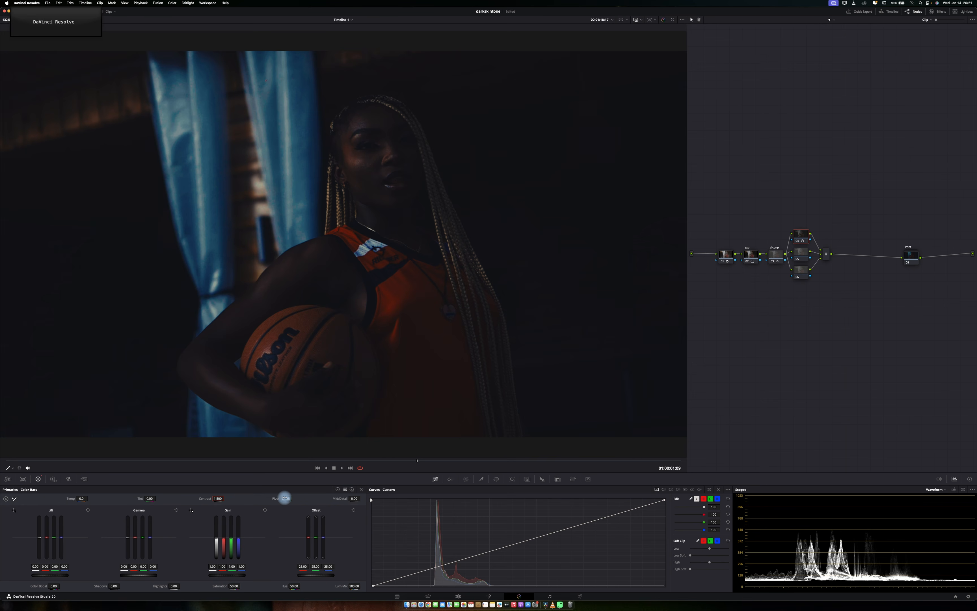
double_click(285, 498)
type("0.")
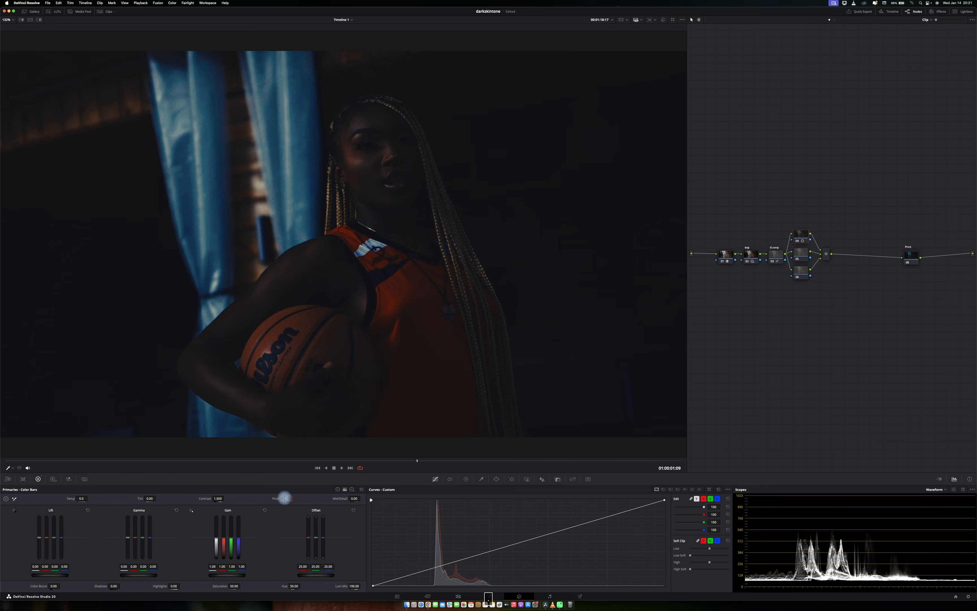
type("336")
key("Return")
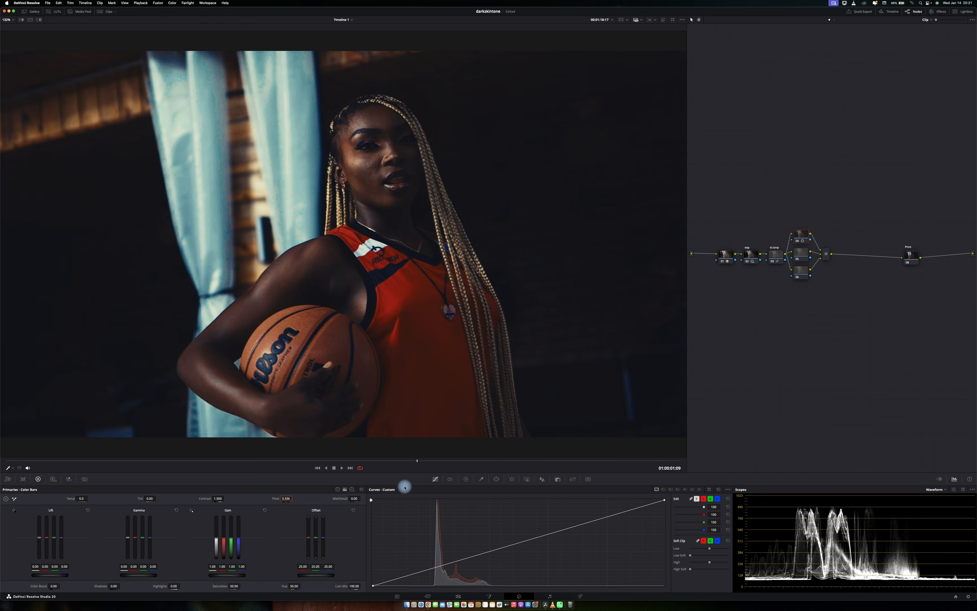
Label the top layer node contrast.
left_click(801, 256)
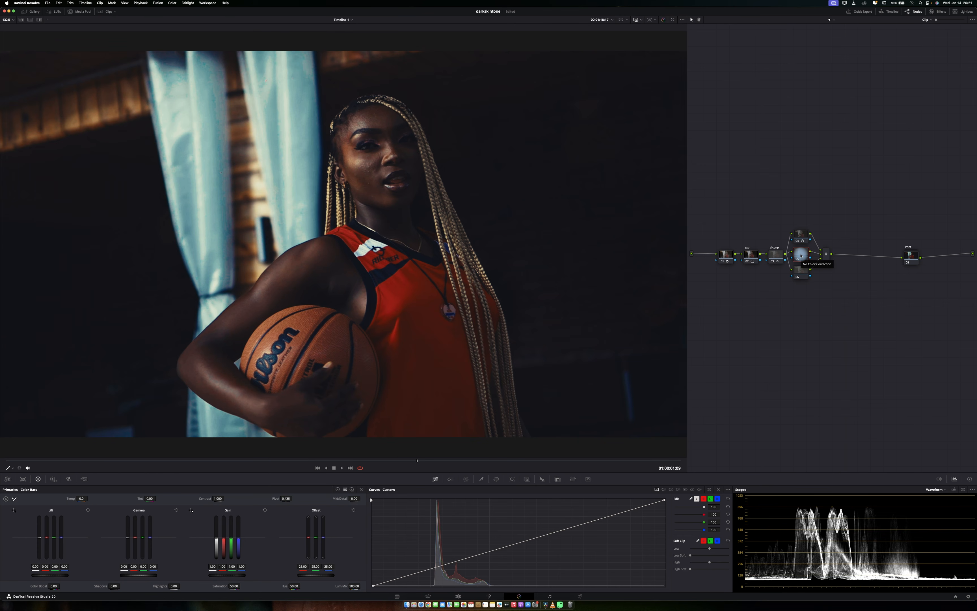
left_click(801, 235)
right_click(800, 235)
left_click(808, 244)
right_click(809, 244)
left_click(817, 250)
type("co")
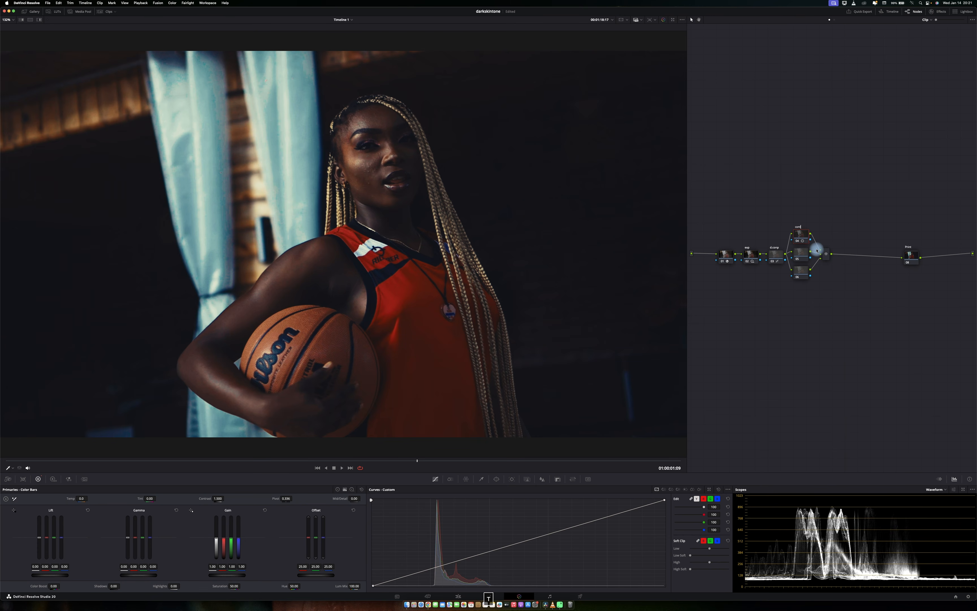
type("ntrast")
key("Return")
Label the middle layer node balance and save the project.
right_click(807, 254)
left_click(816, 264)
type("balance")
key("super+s")
On the balance node's color wheels, raise Shadows to about 30.87 and adjust Highlights.
left_click(336, 490)
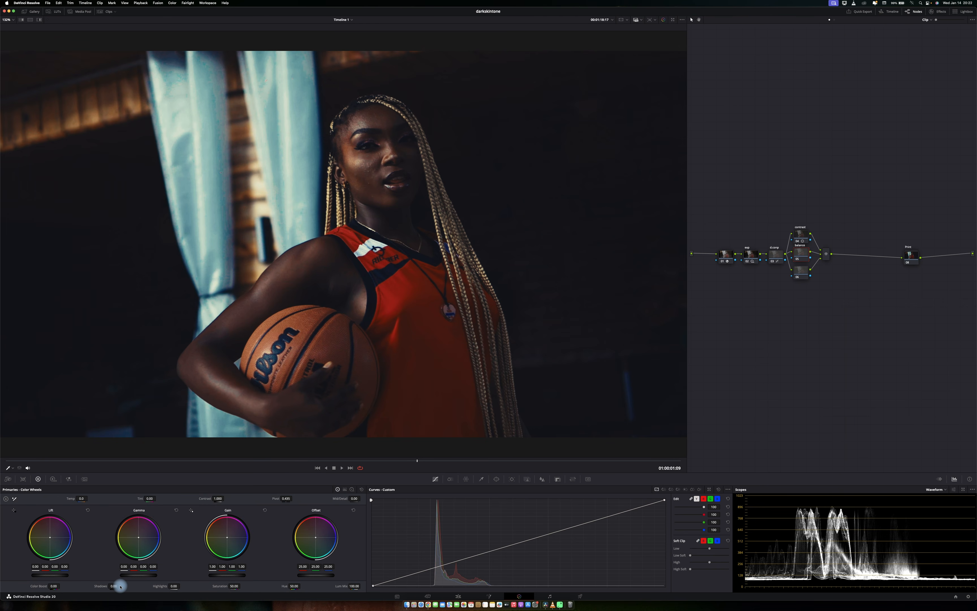
left_click_drag(120, 586, 120, 586)
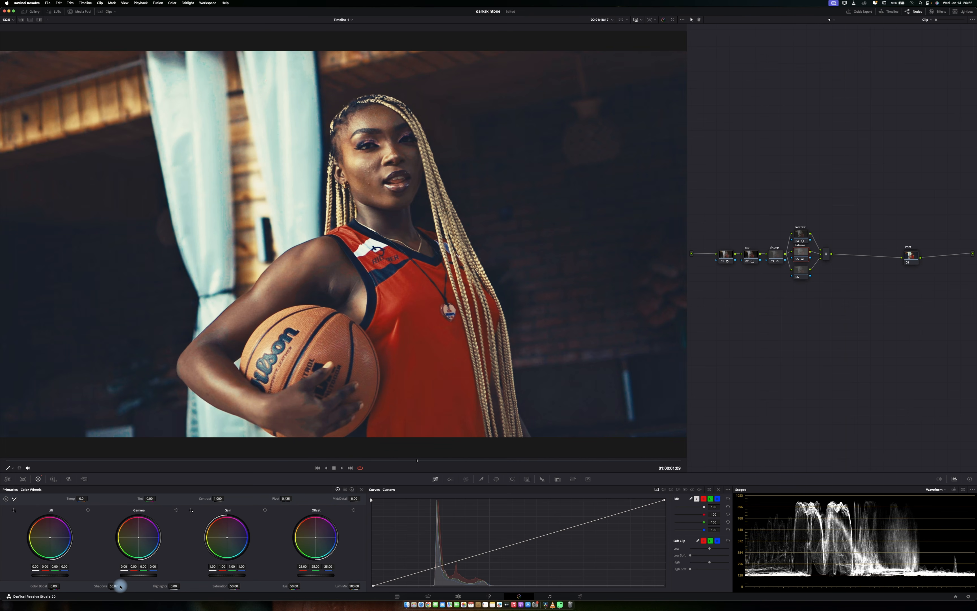
mouse_move(173, 586)
left_mouse_down()
mouse_move(162, 586)
mouse_move(176, 586)
left_mouse_up()
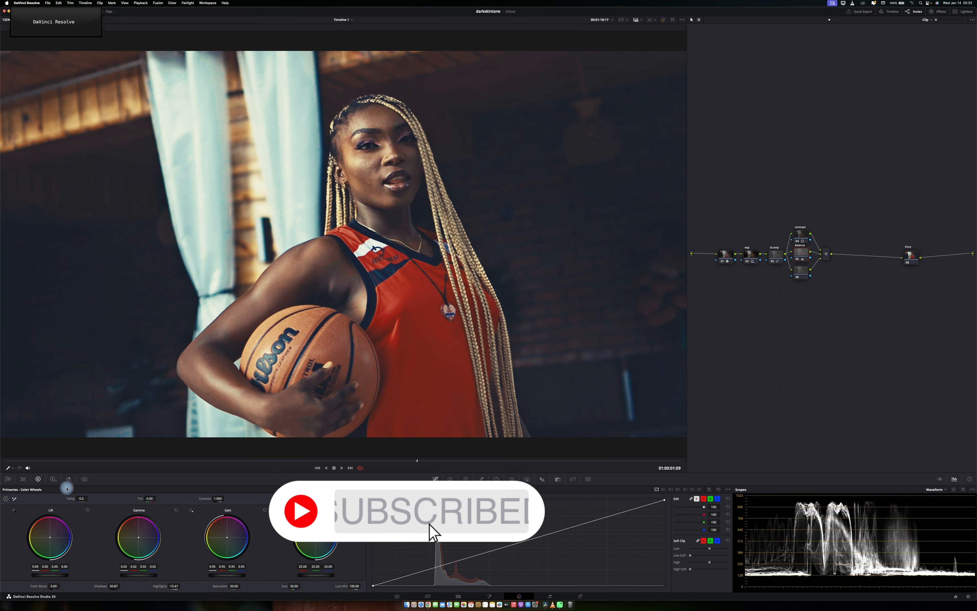
Open the HDR color wheels and lower the exposure of the Light and Shadow zones slightly.
left_click(56, 481)
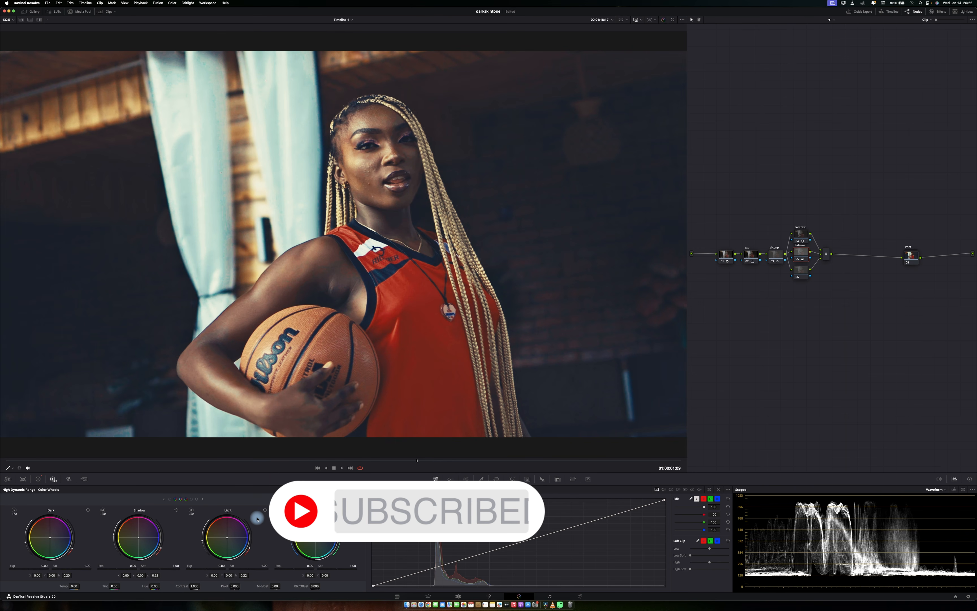
scroll(258, 519, "down", 6)
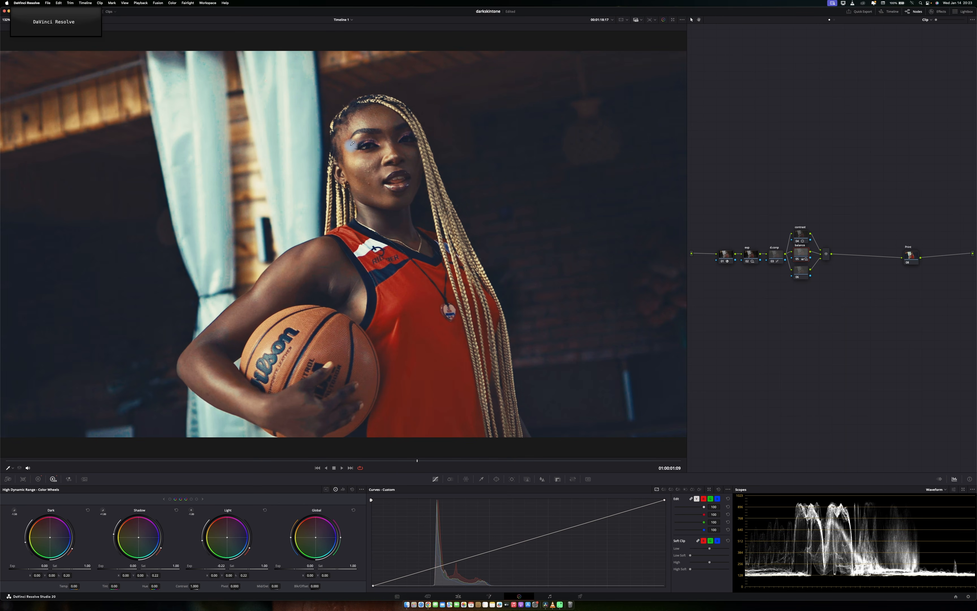
Compare the graded and bypassed image in the full-screen viewer.
key("super+f")
key("super+d")
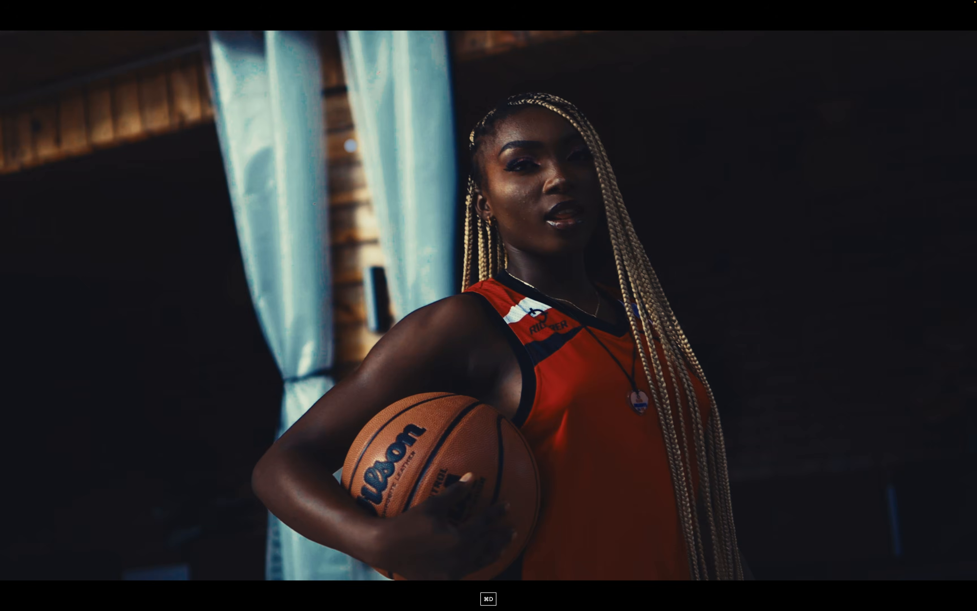
key("super+d")
key("super+d")
key("super+d")
key("p")
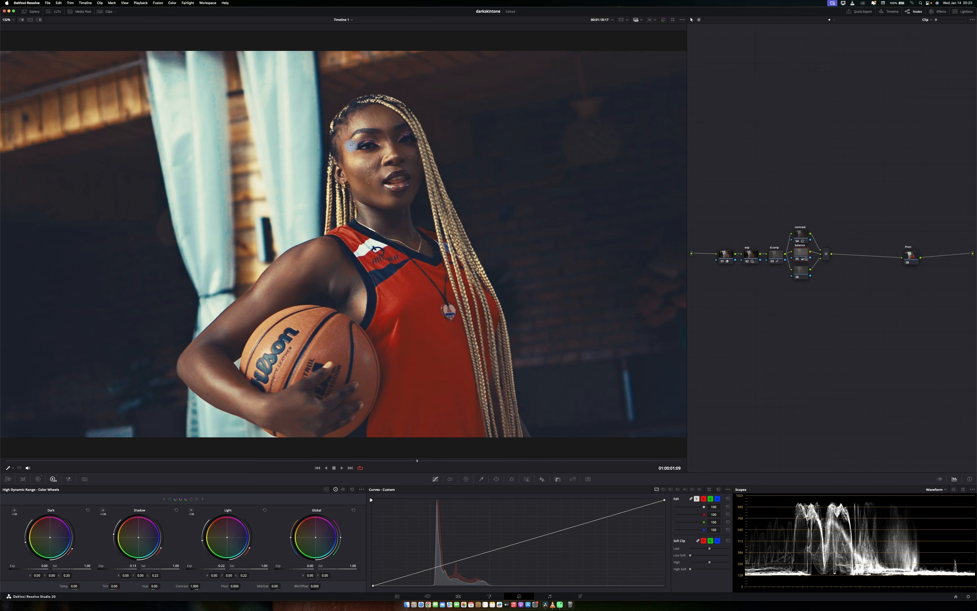
Add a serial node after the final node and save the project.
left_click(36, 478)
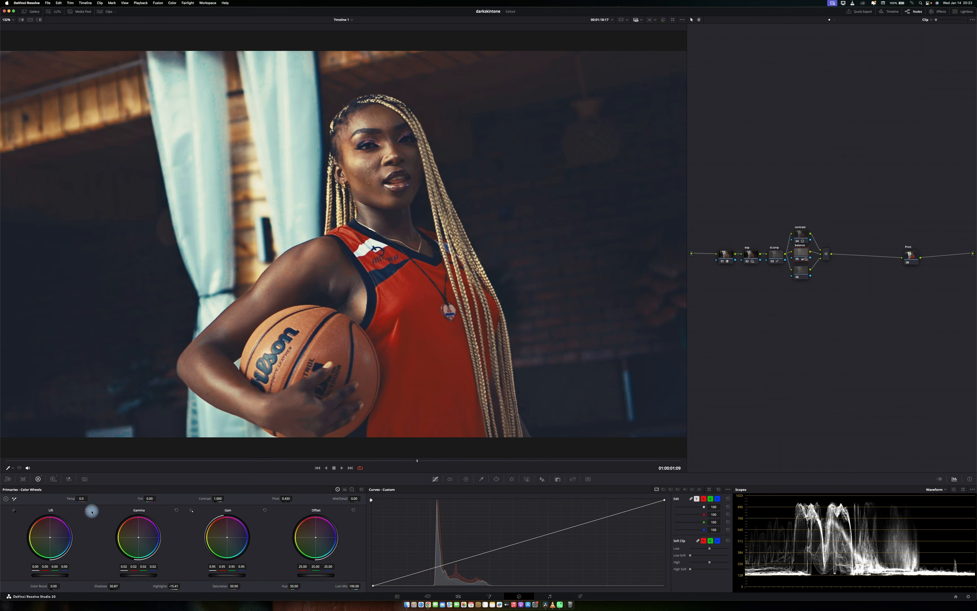
left_click(53, 479)
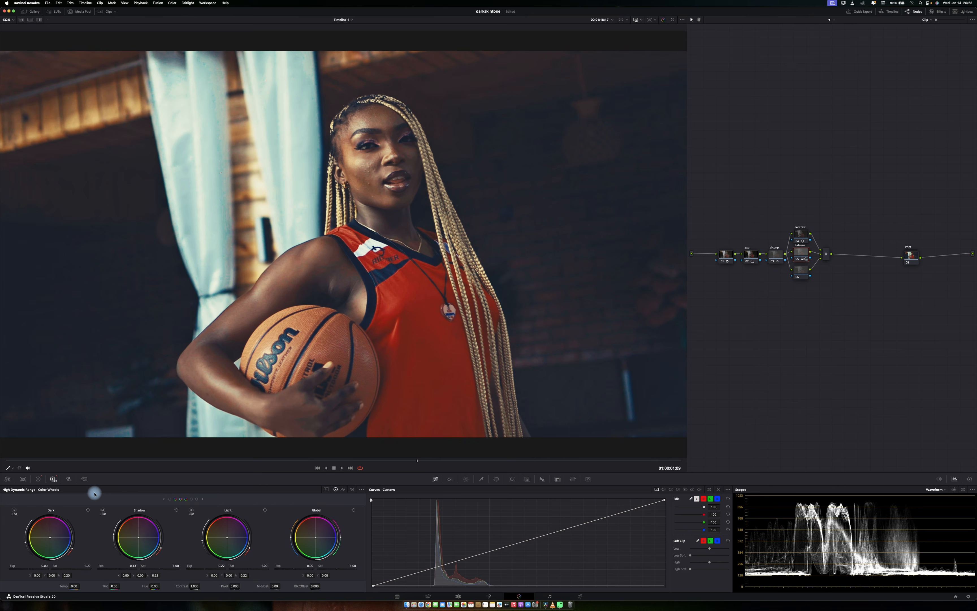
left_click(40, 479)
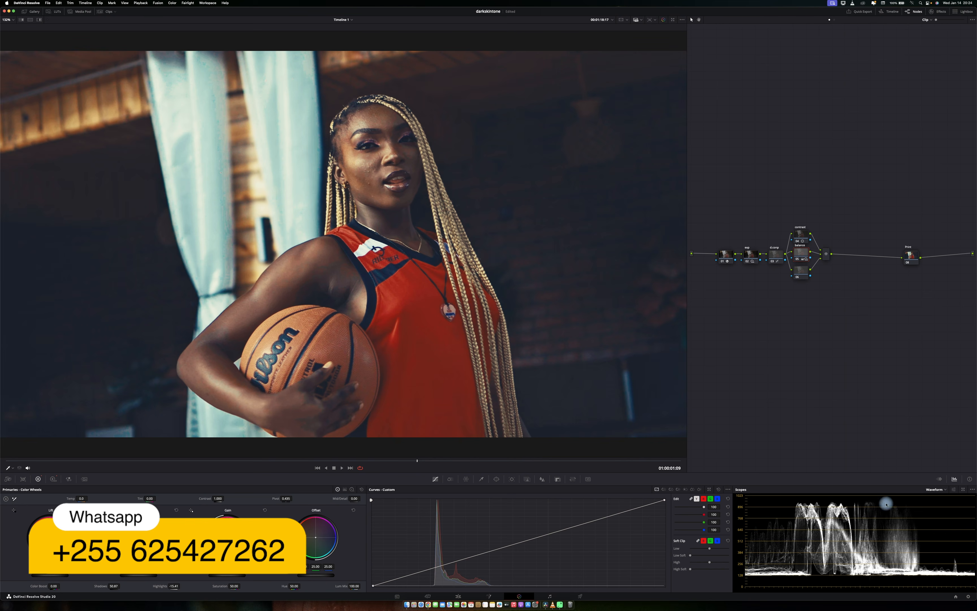
left_click(911, 256)
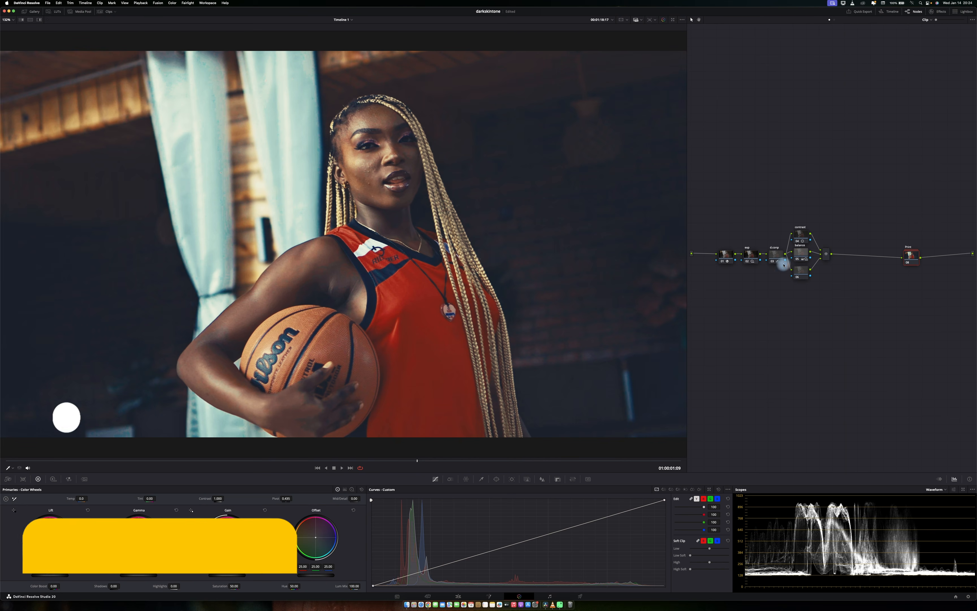
key("alt+s")
key("super+s")
Label the new node shadow and save the project.
right_click(936, 258)
left_click(953, 268)
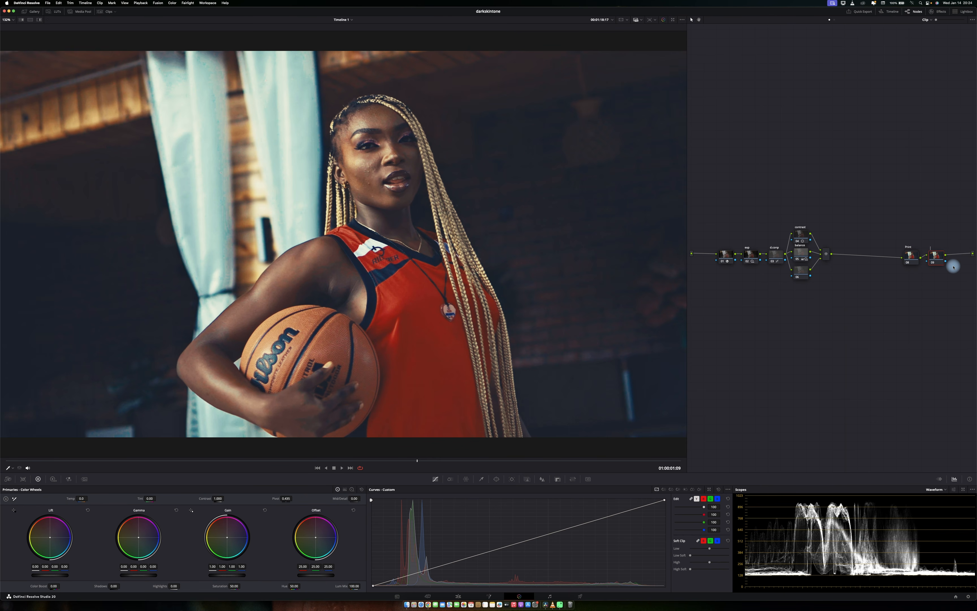
type("shadow")
key("Return")
key("super+s")
On the shadow node, nudge the Shadow log wheel slightly to tint the shadows.
left_click(940, 257)
left_click(352, 489)
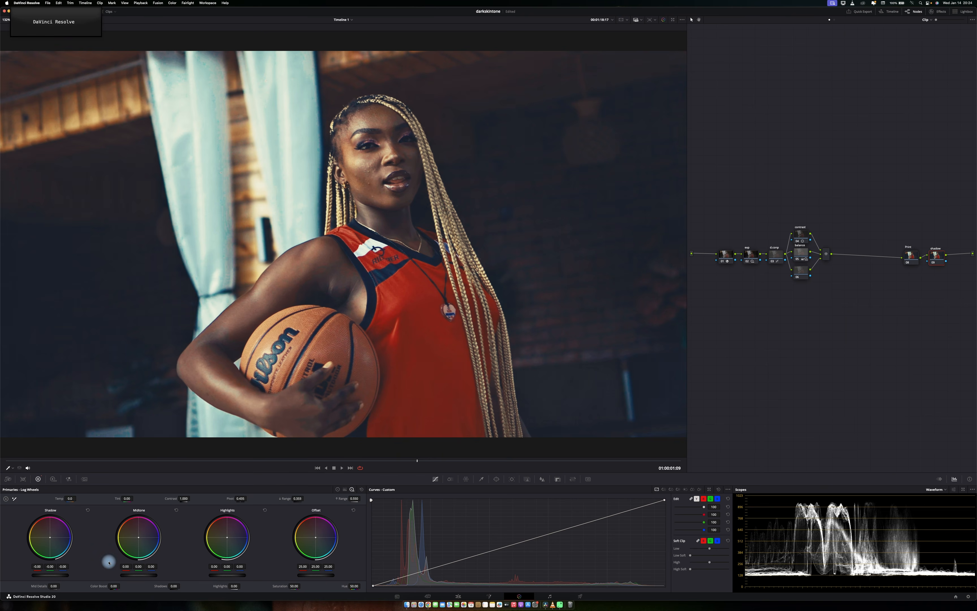
left_click_drag(66, 572, 64, 571)
Toggle the grade bypass in full screen to compare before and after.
key("p")
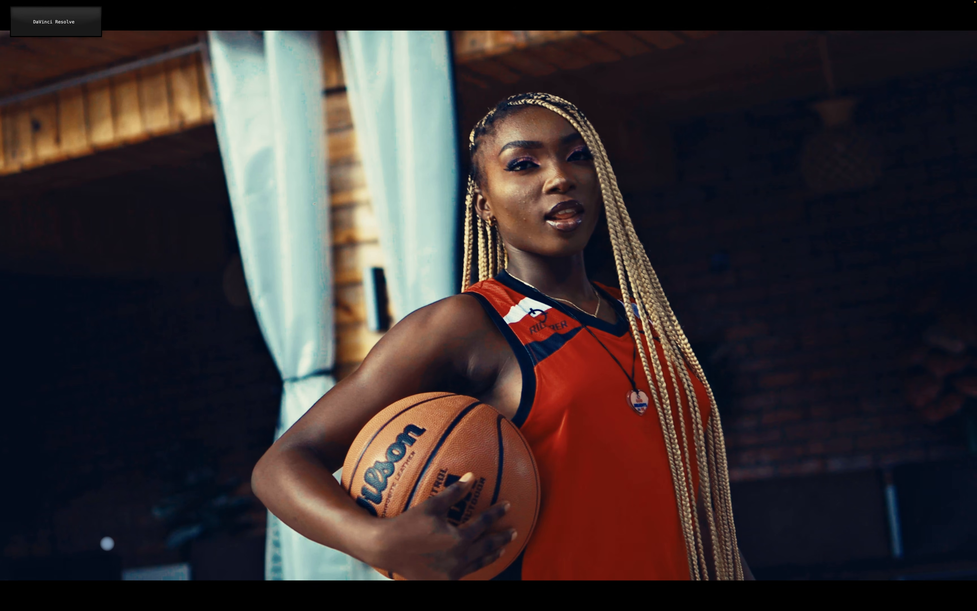
key("super+d")
key("super+d")
key("super+d")
key("super+d")
key("super+d")
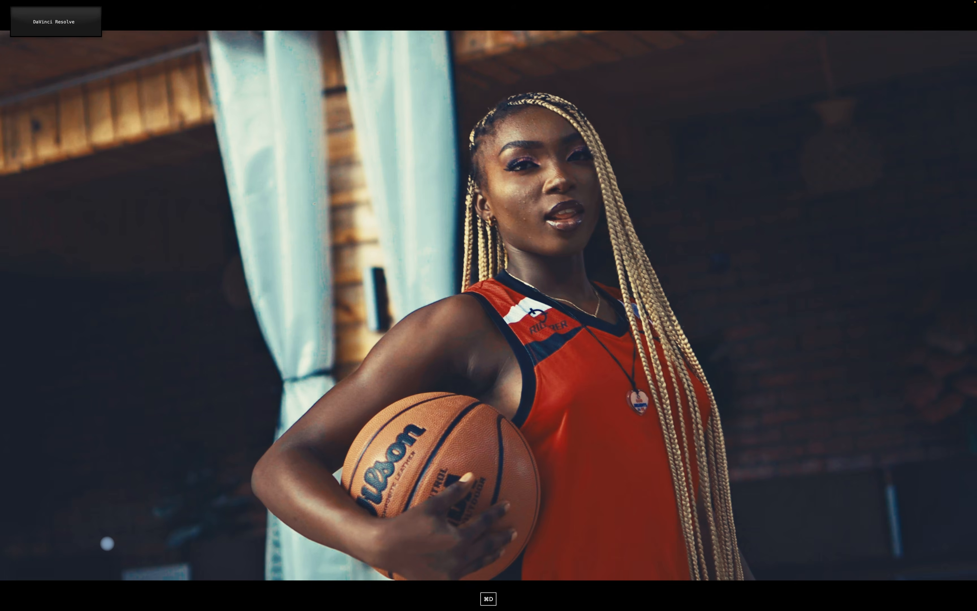
key("super+d")
key("super+d")
key("super+d")
key("p")
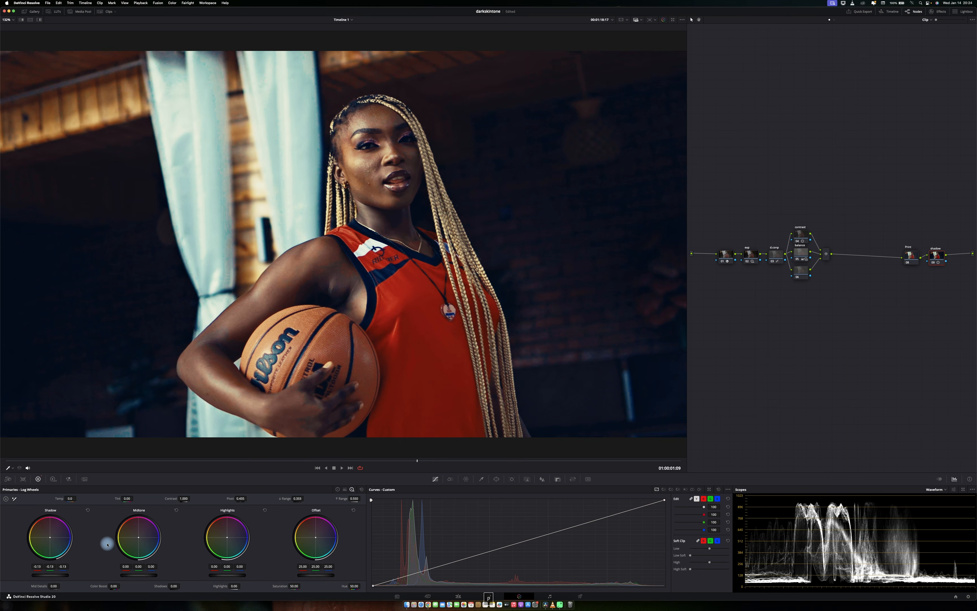
key("p")
Show the video scope overlay in the full-screen viewer and move it beside the subject.
right_click(436, 207)
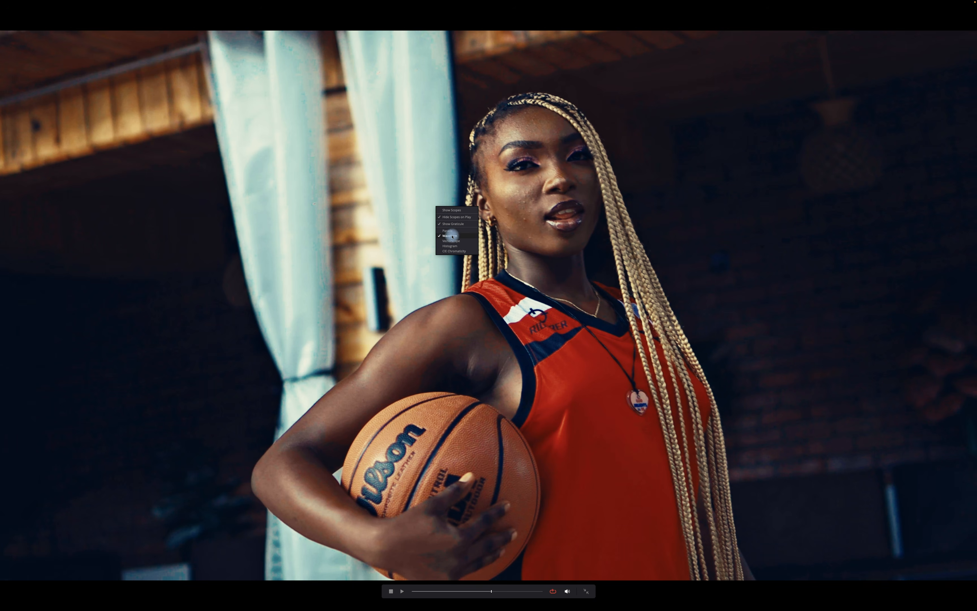
left_click(452, 210)
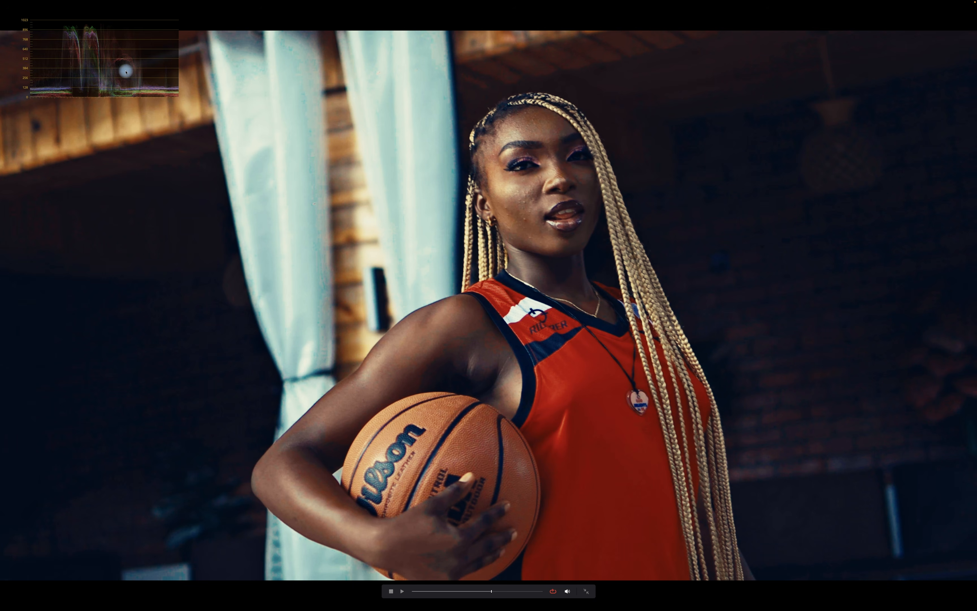
left_click_drag(133, 80, 471, 269)
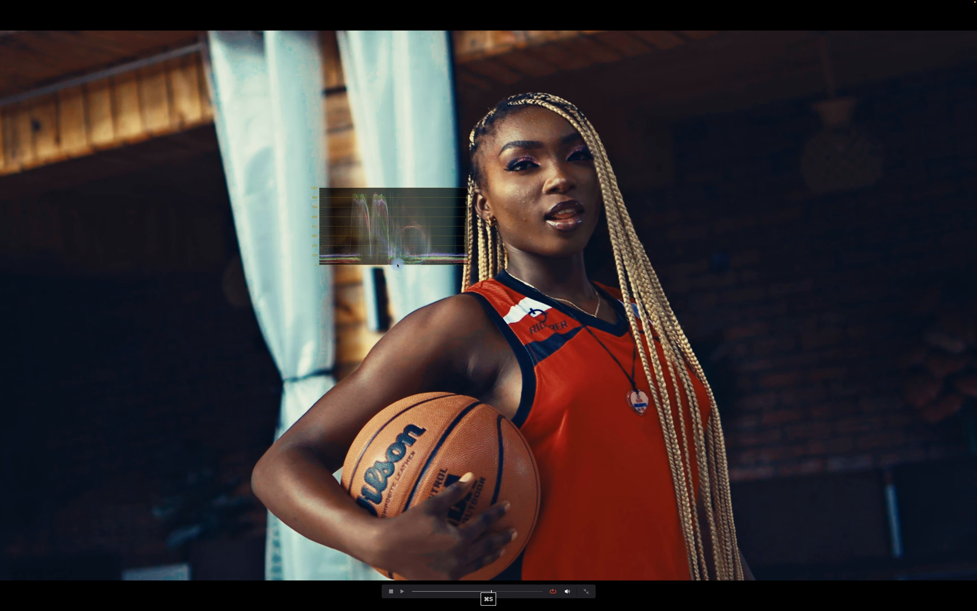
Flip the bypass repeatedly in full screen to judge the overall grade.
key("super+d")
key("super+d")
key("super+d")
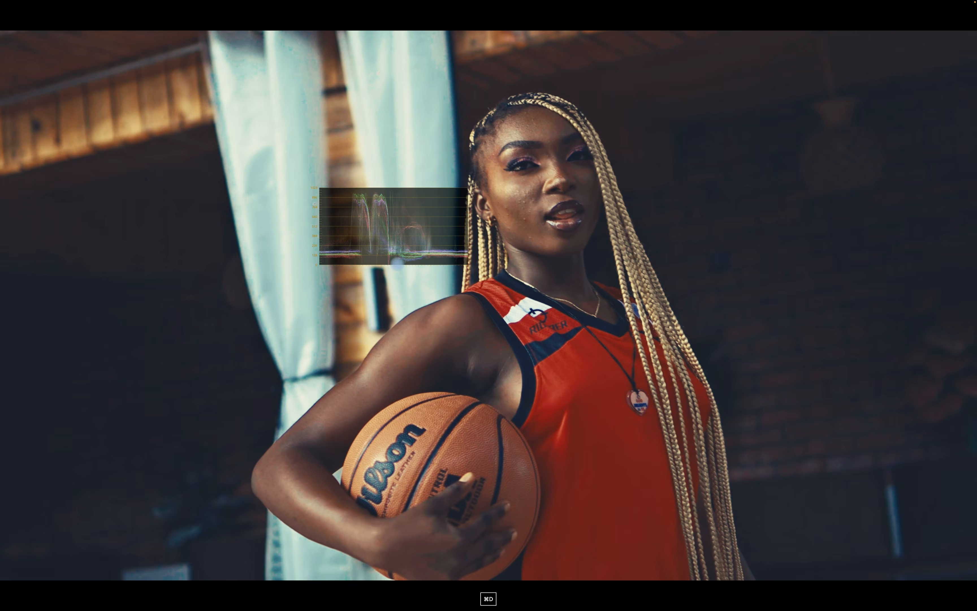
key("super+d")
key("super+d")
key("super+d")
key("super+d")
key("super+d")
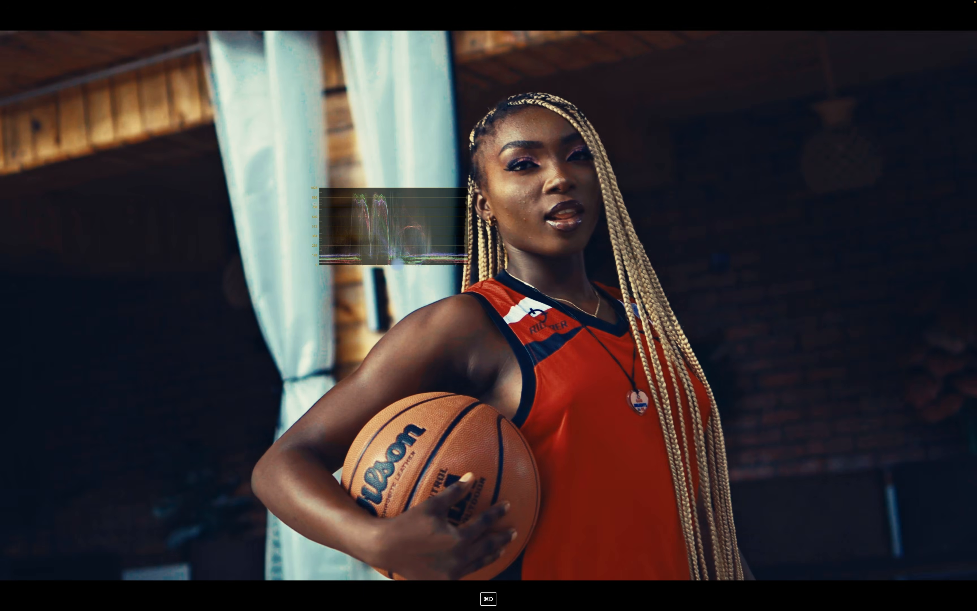
key("Escape")
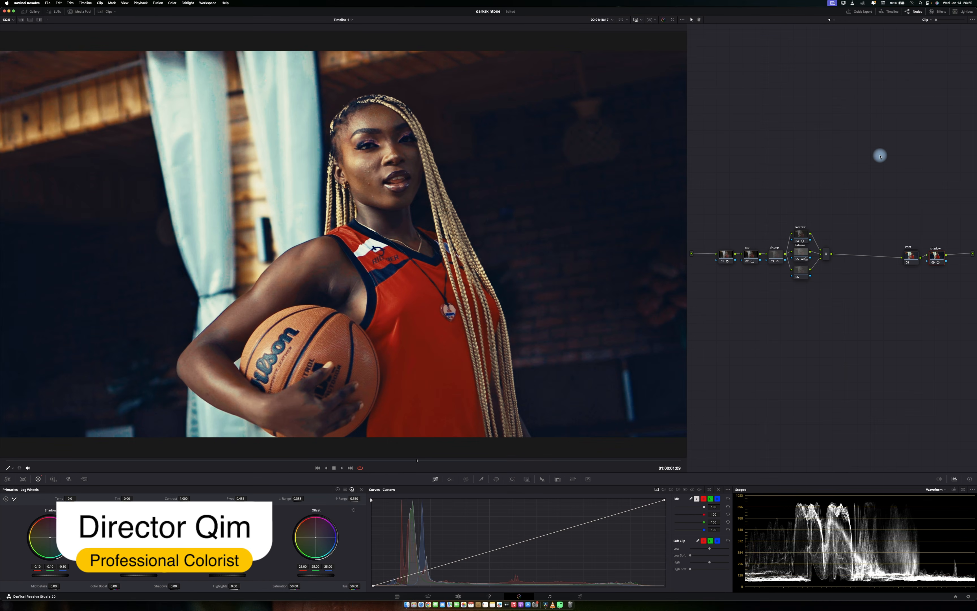
key("super+d")
key("super+d")
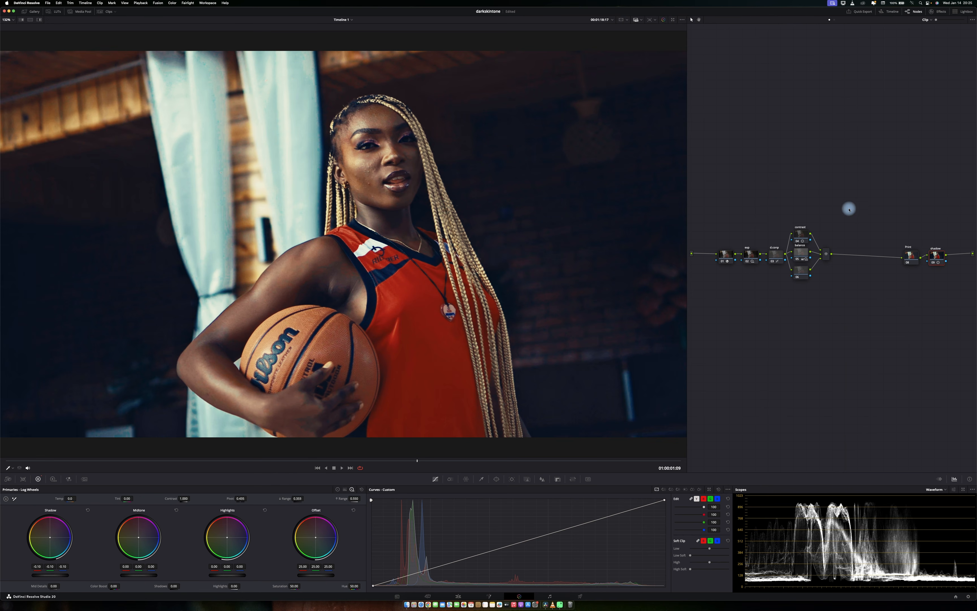
Select the node group and disable and re-enable it to compare its effect.
left_click(801, 234)
left_click_drag(846, 225, 748, 306)
key("super+d")
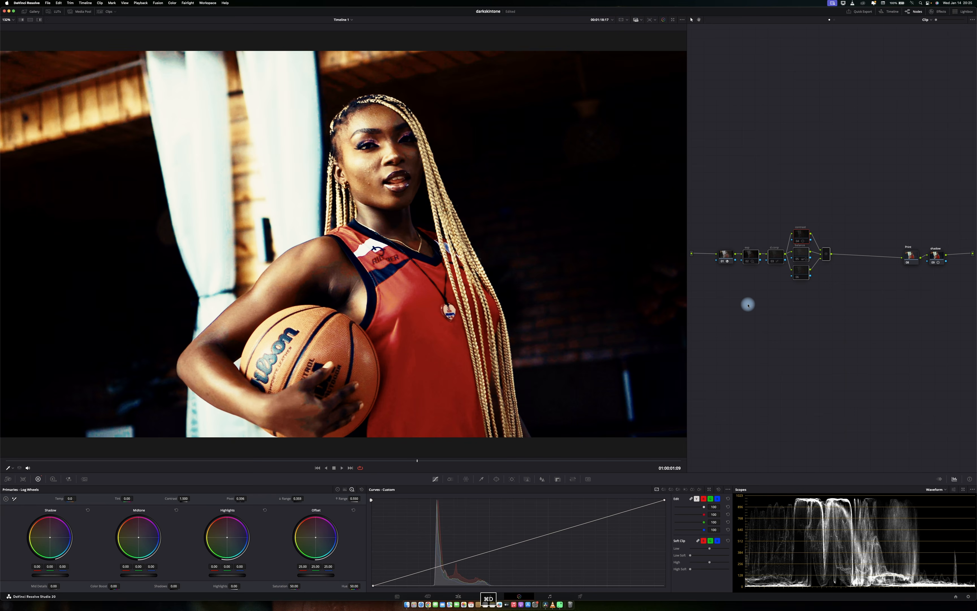
key("p")
key("super+d")
key("super+d")
key("super+d")
key("super+d")
key("super+d")
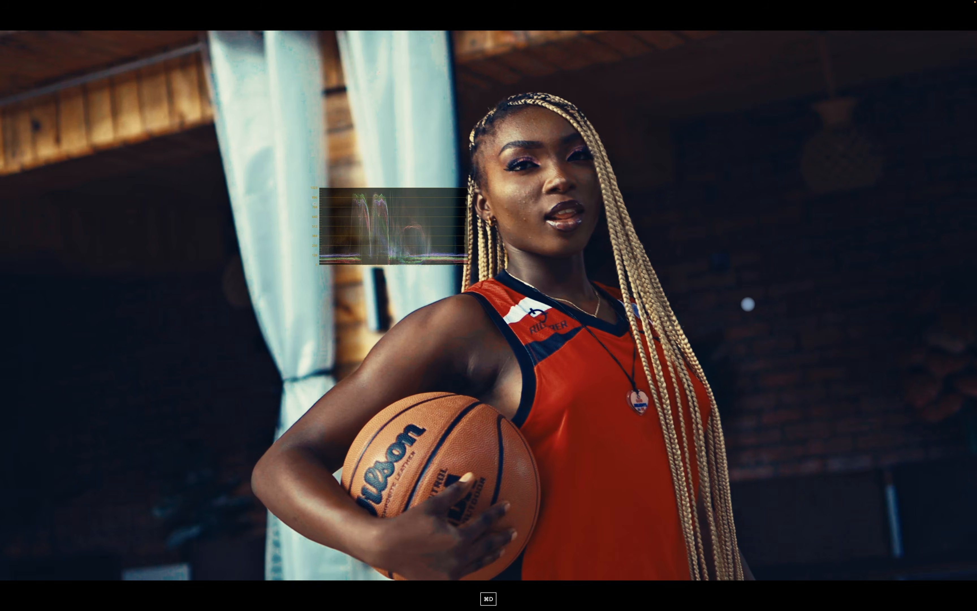
key("super+d")
key("super+d")
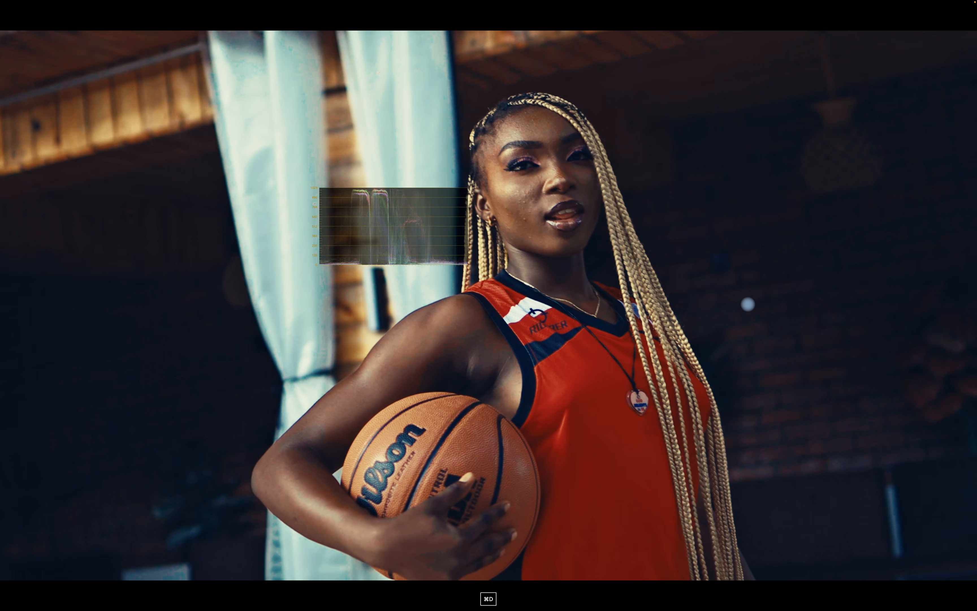
key("p")
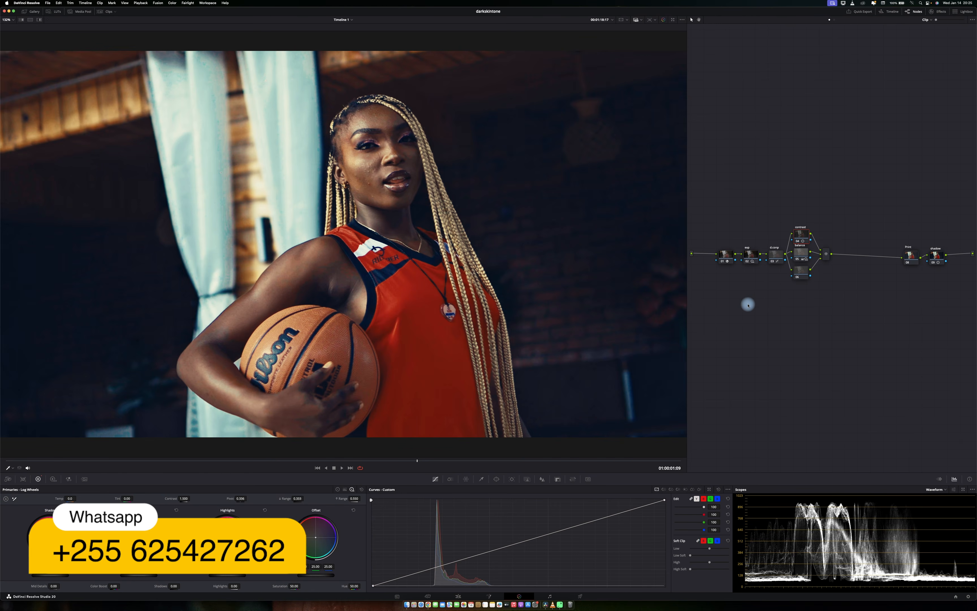
Select the bottom layer node and switch the scope to Parade, then Vectorscope.
left_click(801, 271)
left_click(937, 489)
left_click(939, 496)
left_click(937, 489)
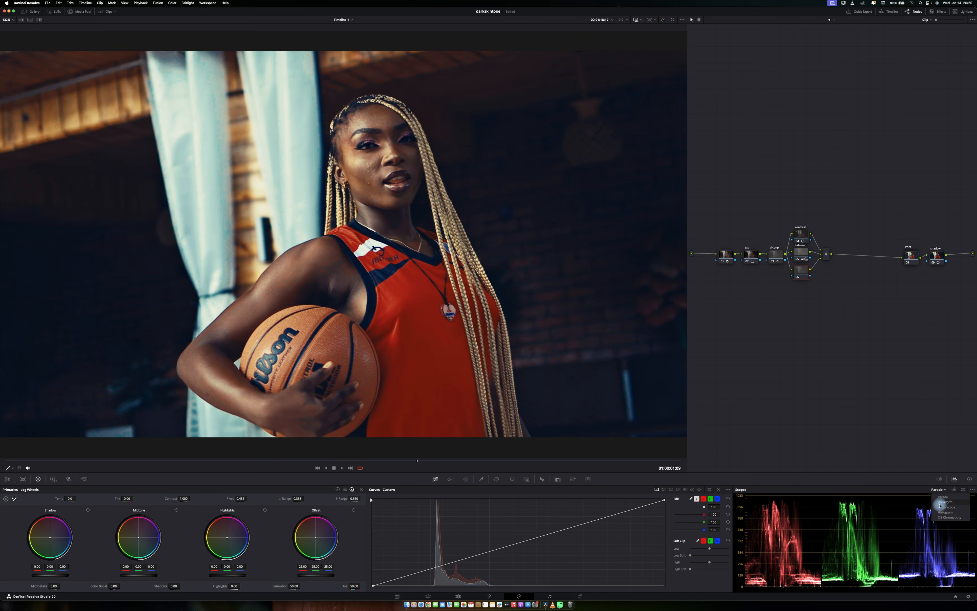
left_click(939, 507)
Open the ColorSlice panel and review the balance node's color wheels.
left_click(450, 479)
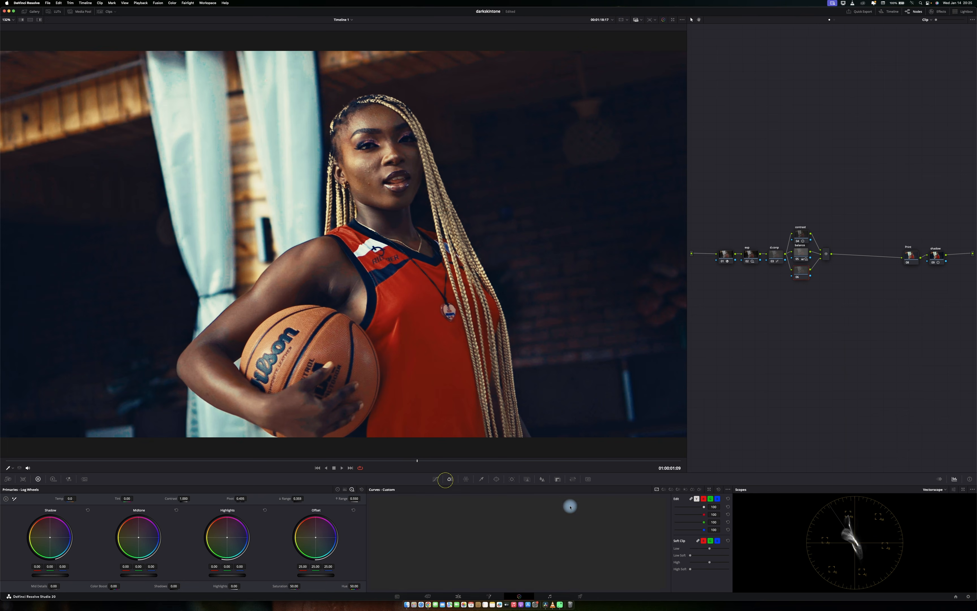
left_click_drag(553, 499, 538, 497)
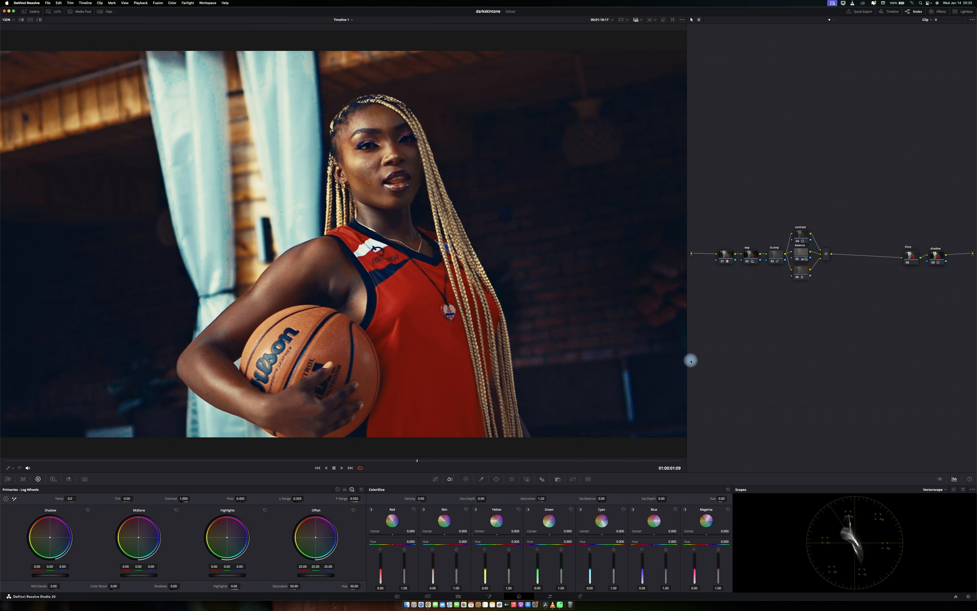
left_click(805, 250)
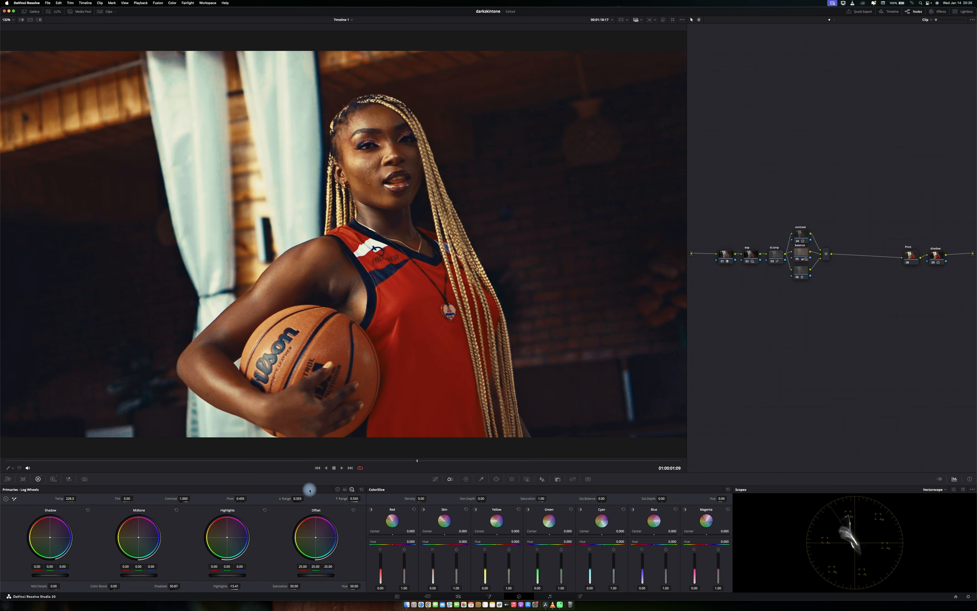
left_click(338, 489)
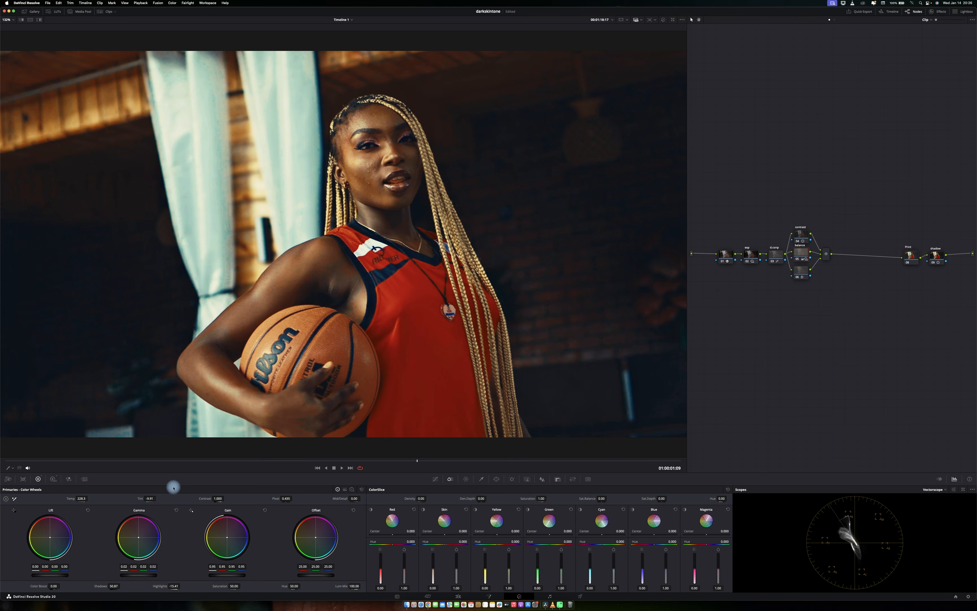
Compare the final grade against the bypassed image in full screen.
key("super+f")
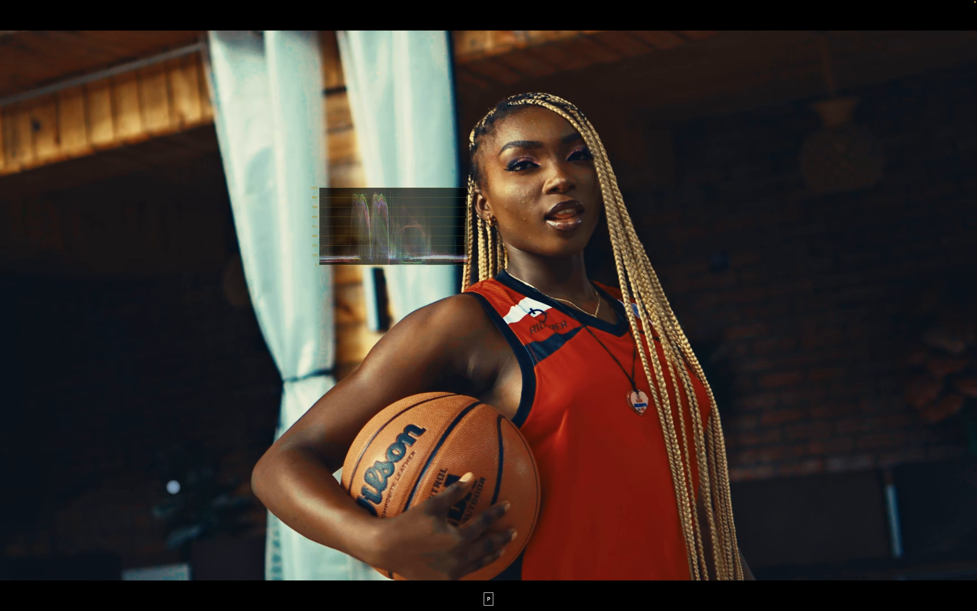
key("super+d")
key("super+d")
key("super+d")
key("super+d")
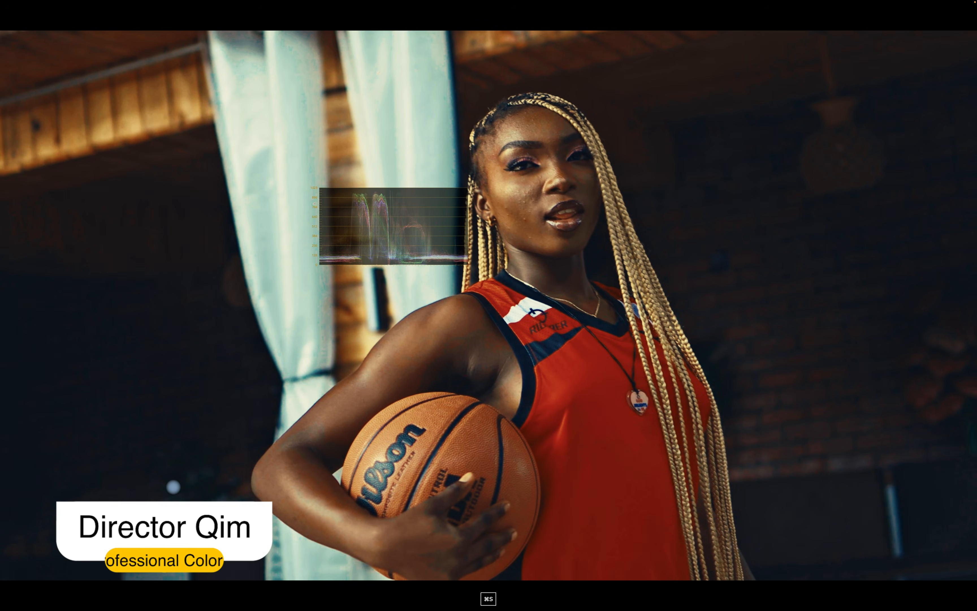
Compare the grade with the selected node toggled off and on, viewing it in full screen.
key("p")
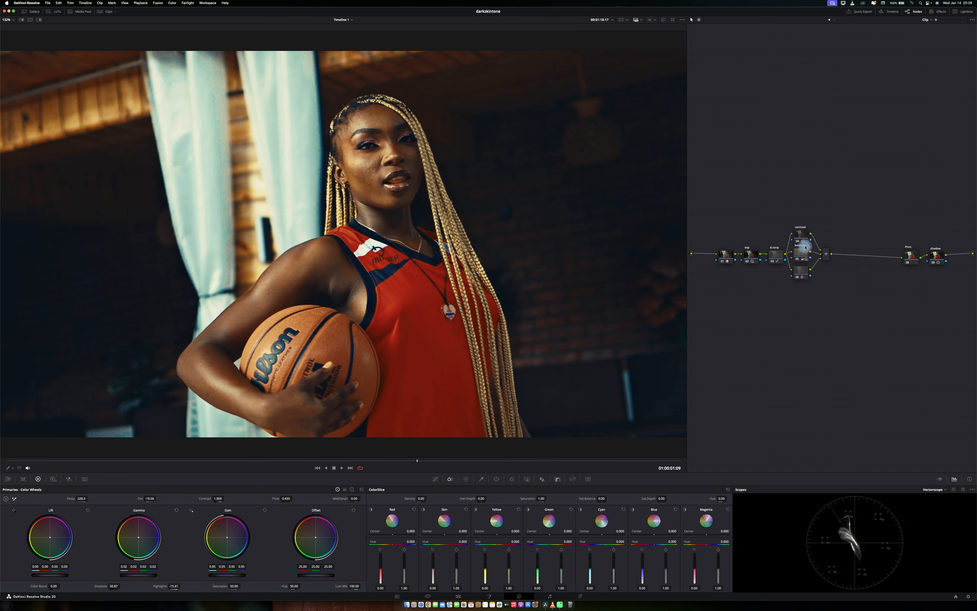
left_click_drag(809, 192, 805, 304)
key("p")
key("super+d")
key("super+d")
key("super+d")
key("super+d")
key("super+d")
key("p")
Add a serial node after the mixer, then add two parallel nodes beside it.
left_click(826, 254)
key("alt+s")
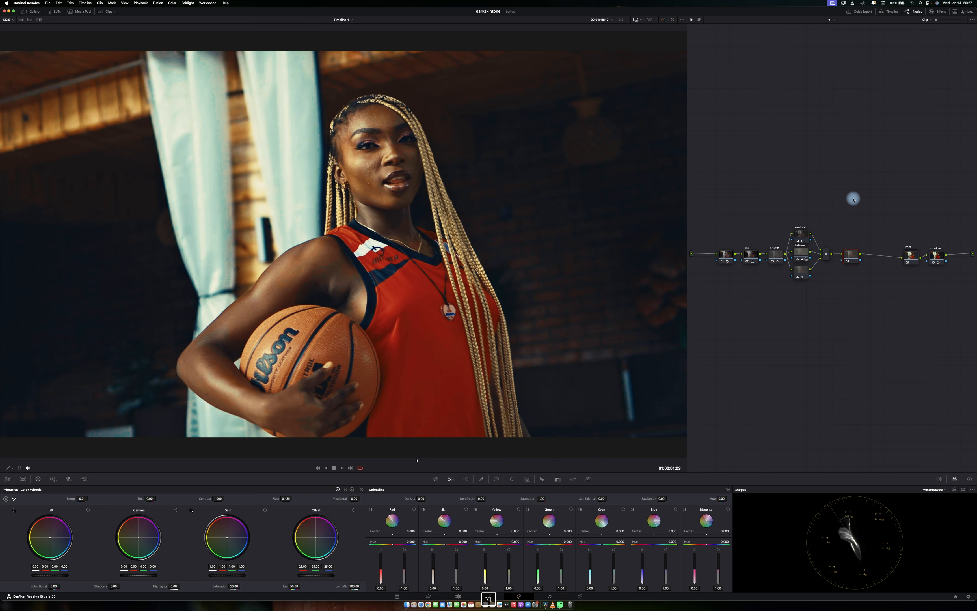
key("alt+p")
key("alt+p")
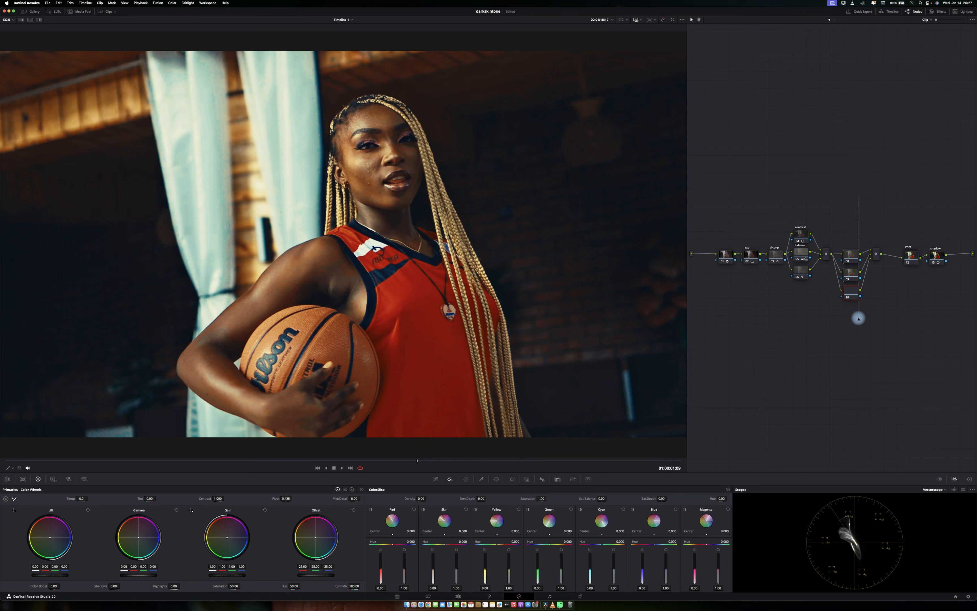
left_click_drag(851, 259, 852, 235)
left_click(851, 235)
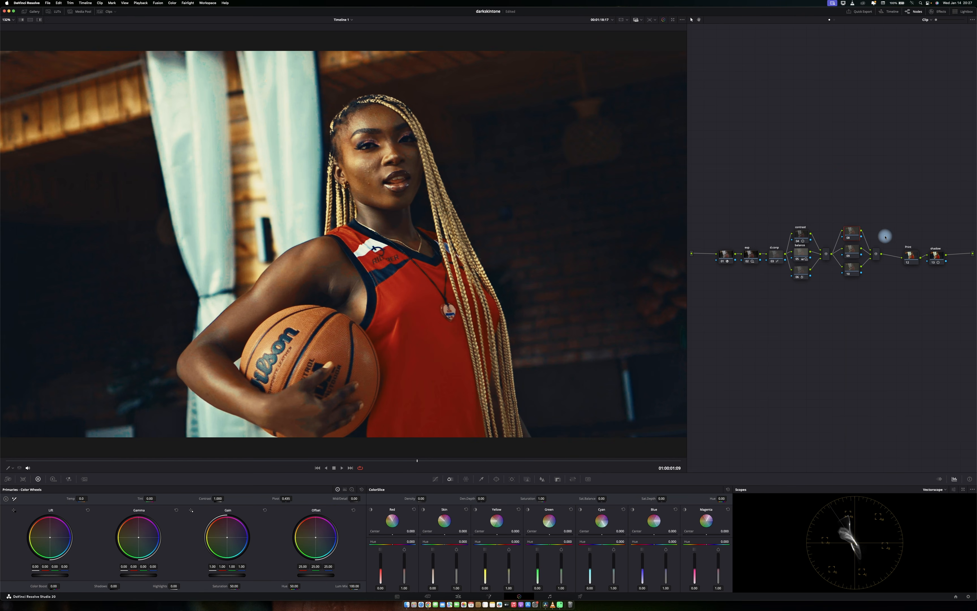
Move the Print and Shadow nodes down and shift the rest of the node tree left to make room.
left_click(910, 257)
left_click_drag(911, 258, 890, 356)
left_click_drag(906, 214, 709, 299)
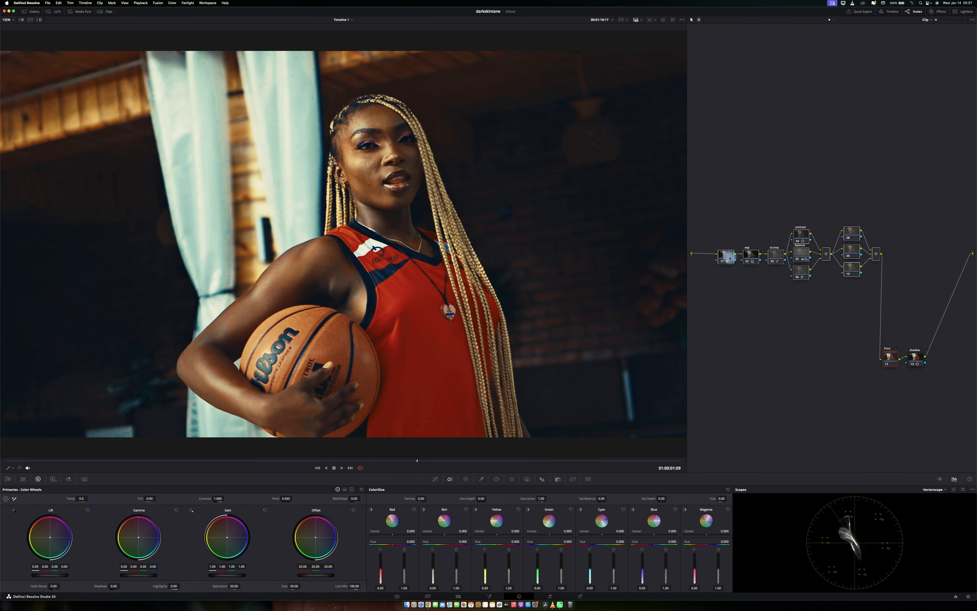
left_click_drag(730, 258, 720, 257)
Apply a Look DNA LUT to the top parallel node and preview the result in full screen.
left_click(847, 231)
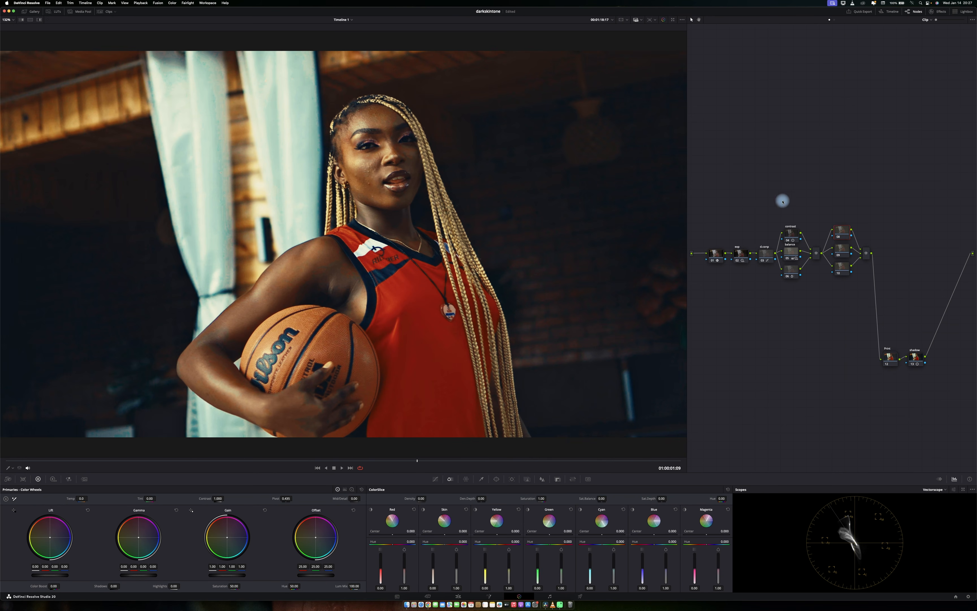
left_click(558, 479)
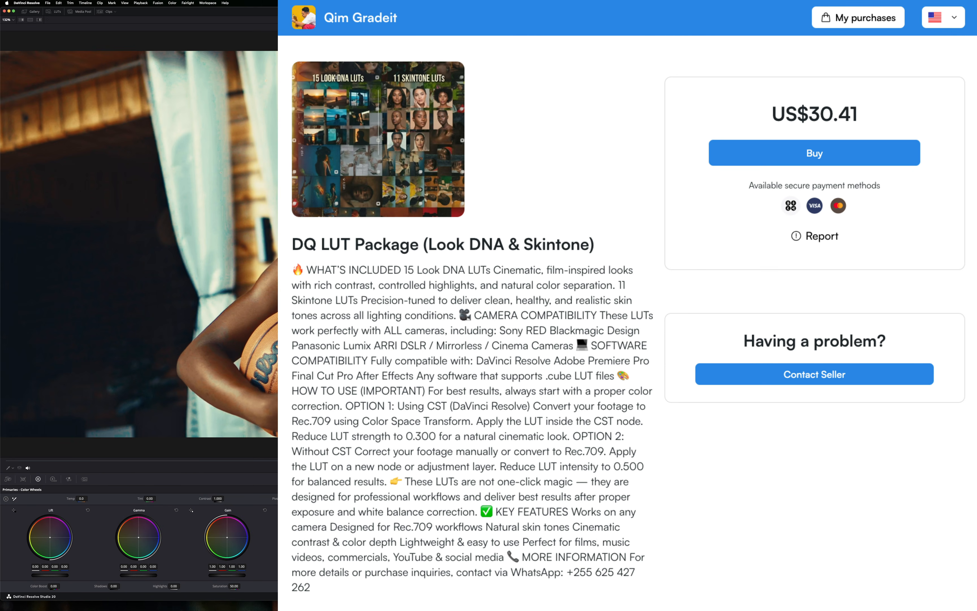
left_click(56, 12)
double_click(73, 37)
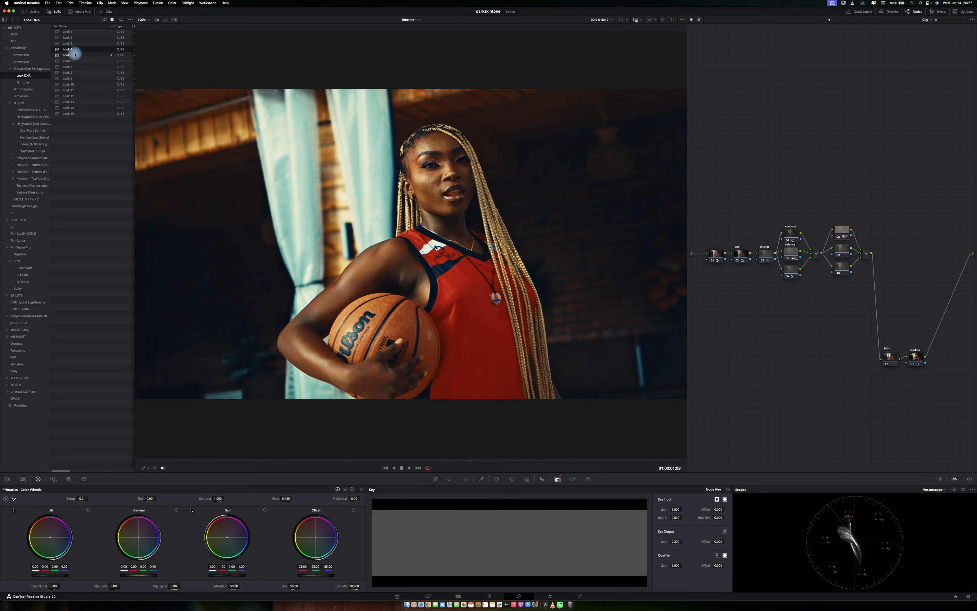
key("p")
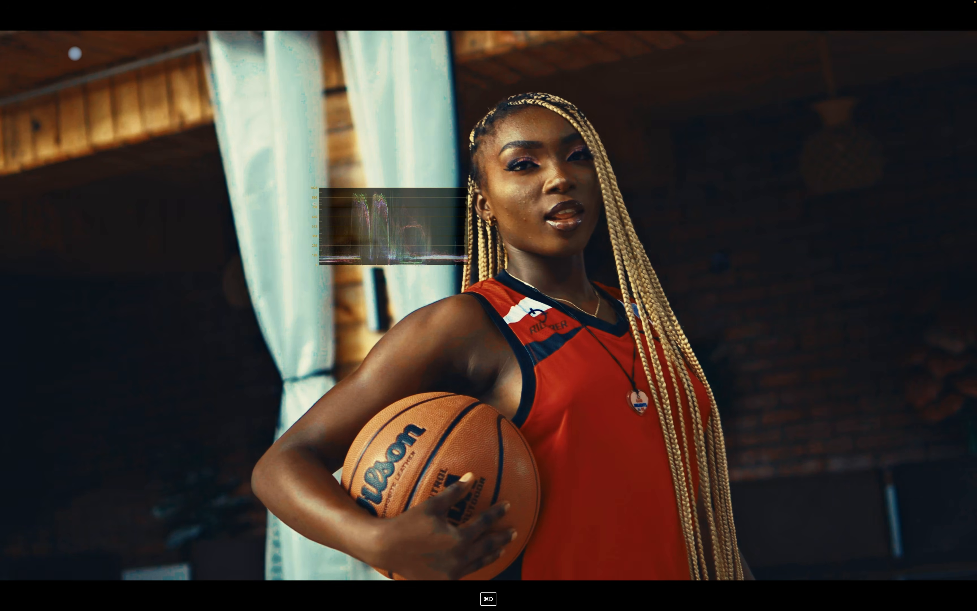
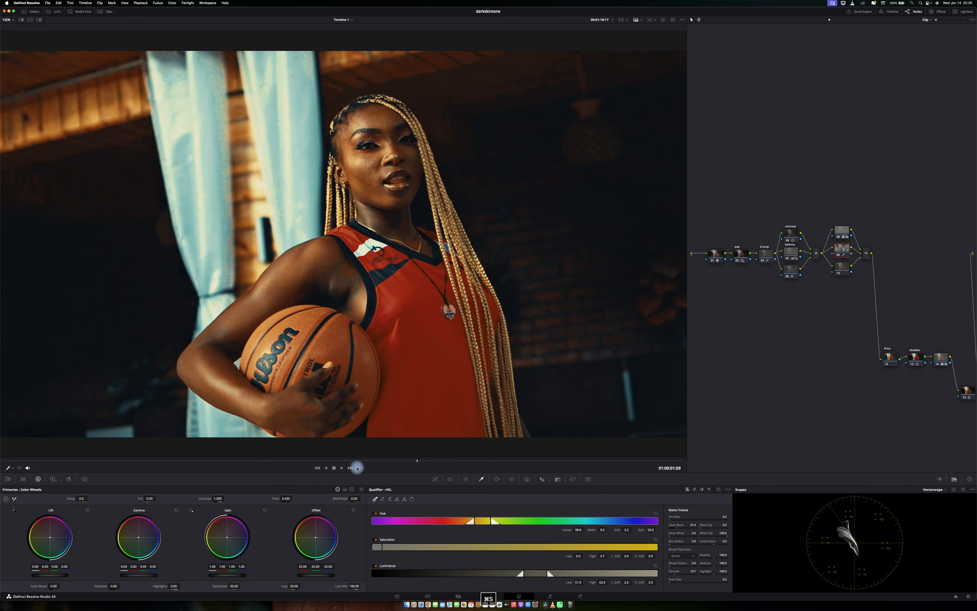
Switch the primary corrections to the color bars view and briefly pop the vectorscope out into a floating window.
left_click(344, 489)
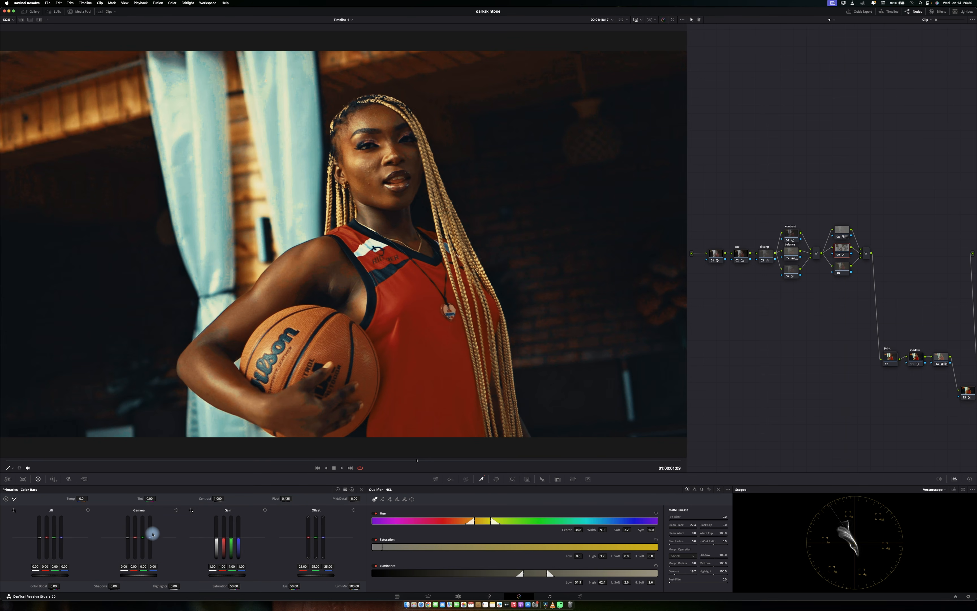
left_click(962, 489)
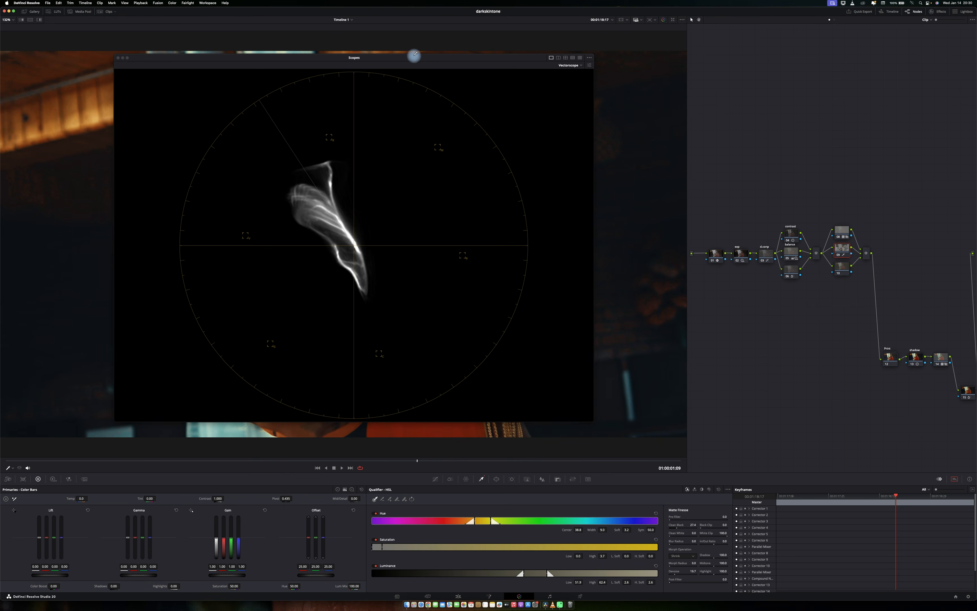
left_click_drag(413, 55, 745, 71)
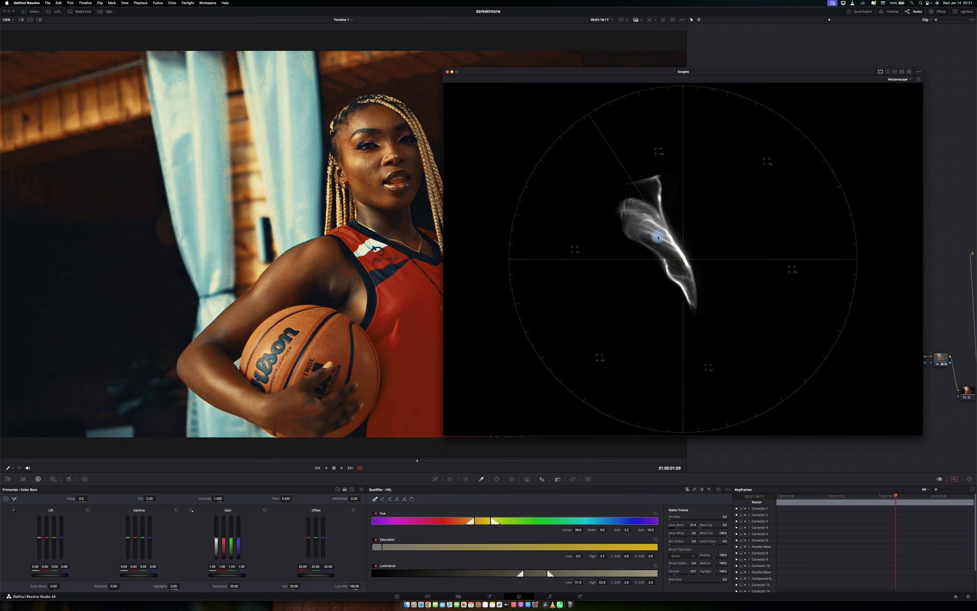
left_click(447, 72)
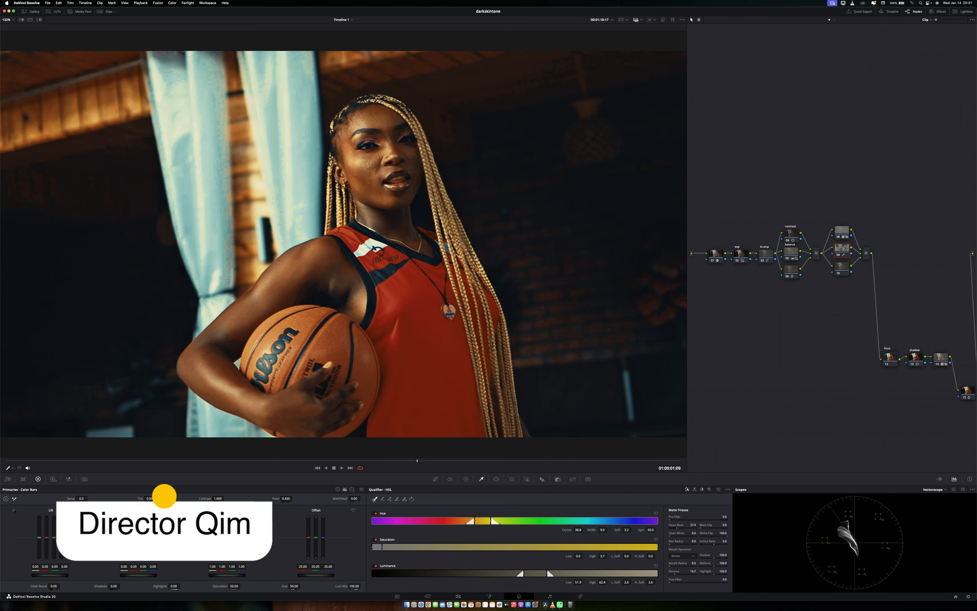
Try raising and then lowering the master Gamma bar, resetting it after each attempt.
left_click_drag(127, 537, 127, 523)
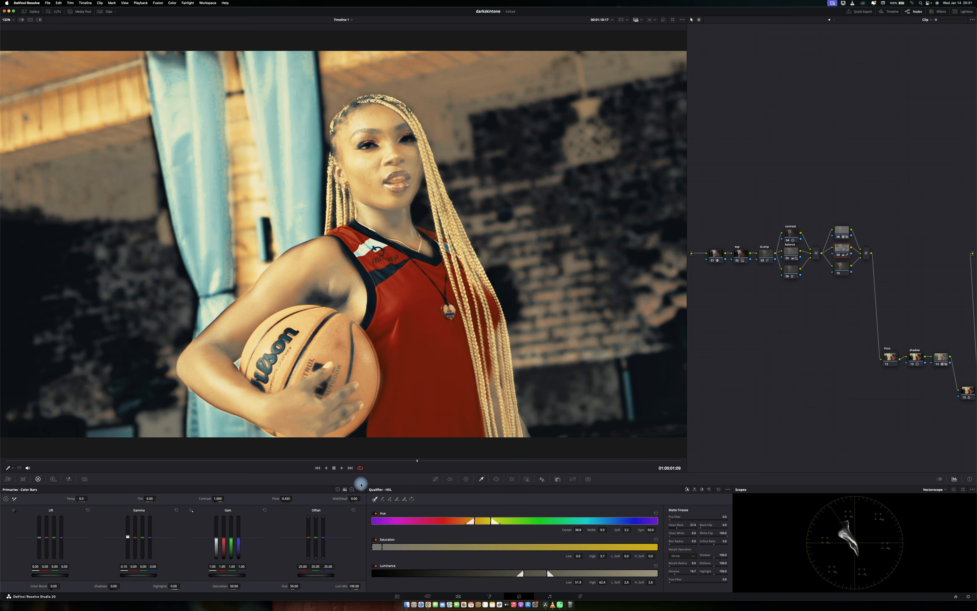
left_click(176, 510)
left_click_drag(126, 540, 127, 549)
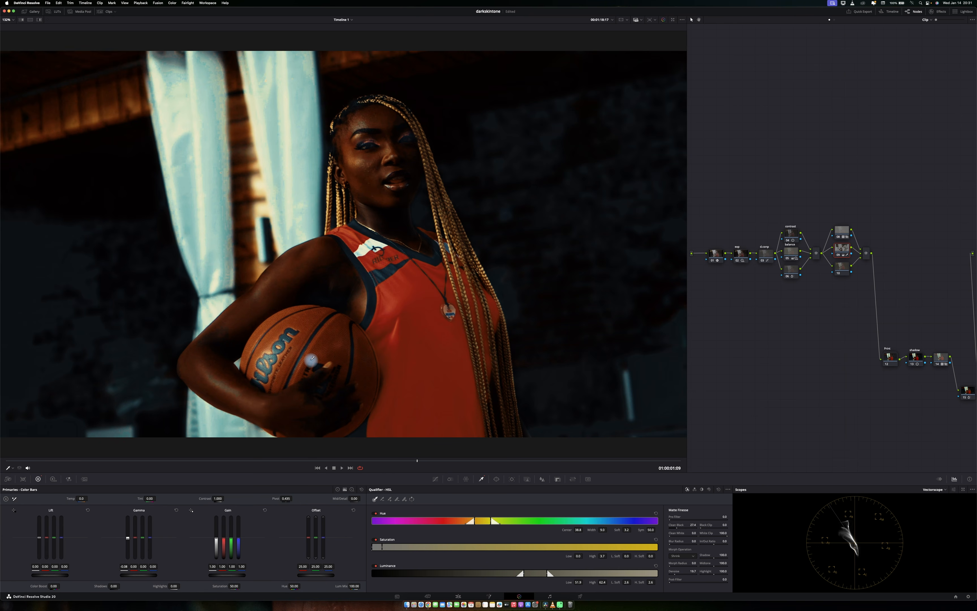
left_click(176, 509)
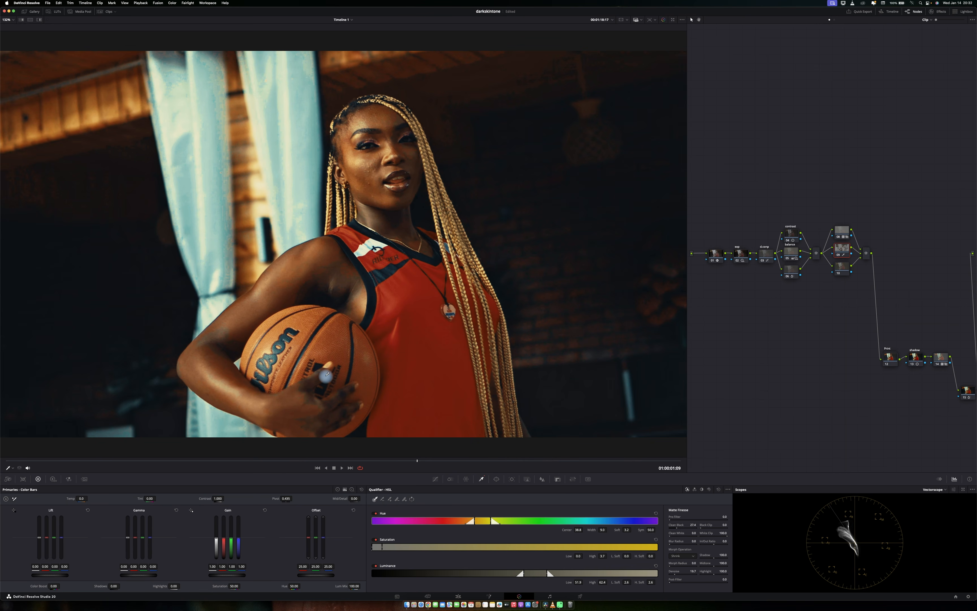
Save the project and reopen the vectorscope as a large floating window beside the viewer.
key("super+s")
left_click(963, 489)
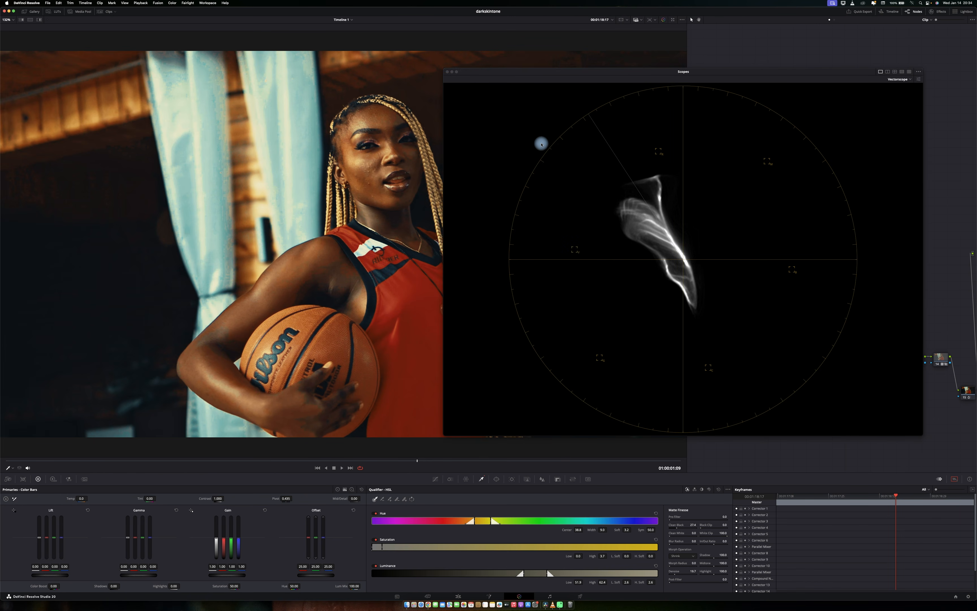
left_click_drag(594, 74, 605, 55)
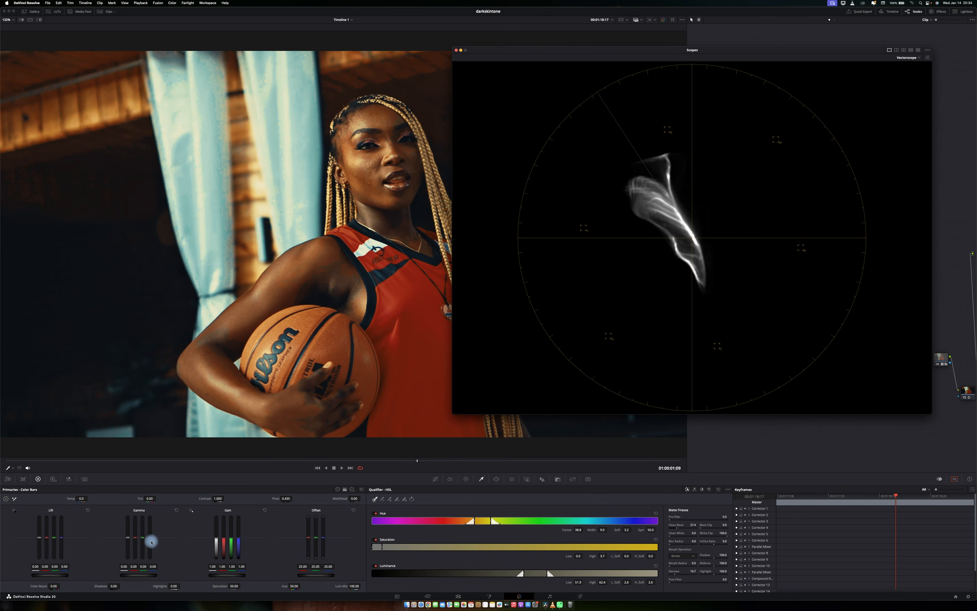
Lower the blue Gamma bar to -0.10 and compare the node toggled off and on in full screen.
mouse_move(151, 540)
left_mouse_down()
mouse_move(151, 558)
mouse_move(143, 539)
left_mouse_up()
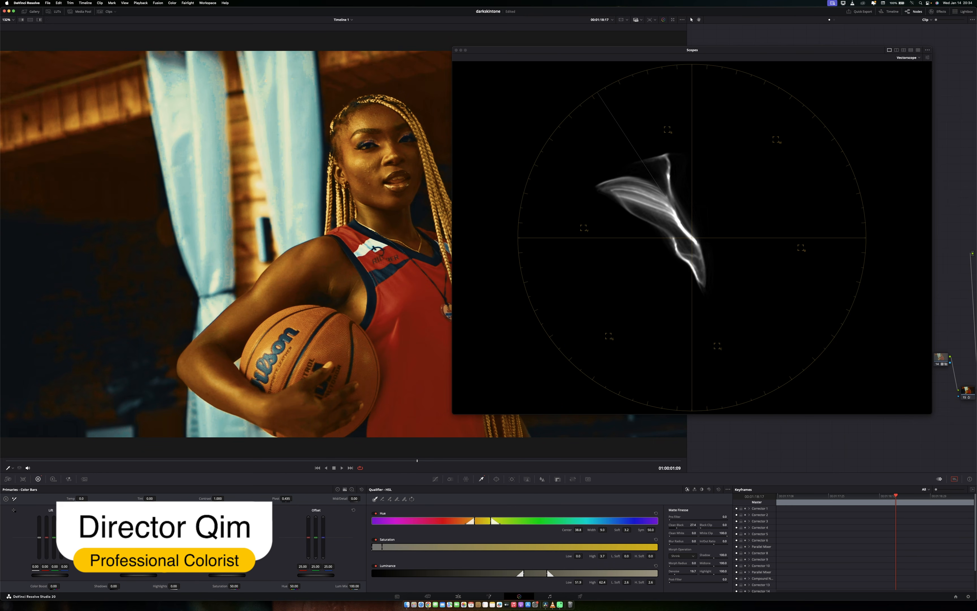
left_click_drag(142, 539, 143, 538)
key("super+f")
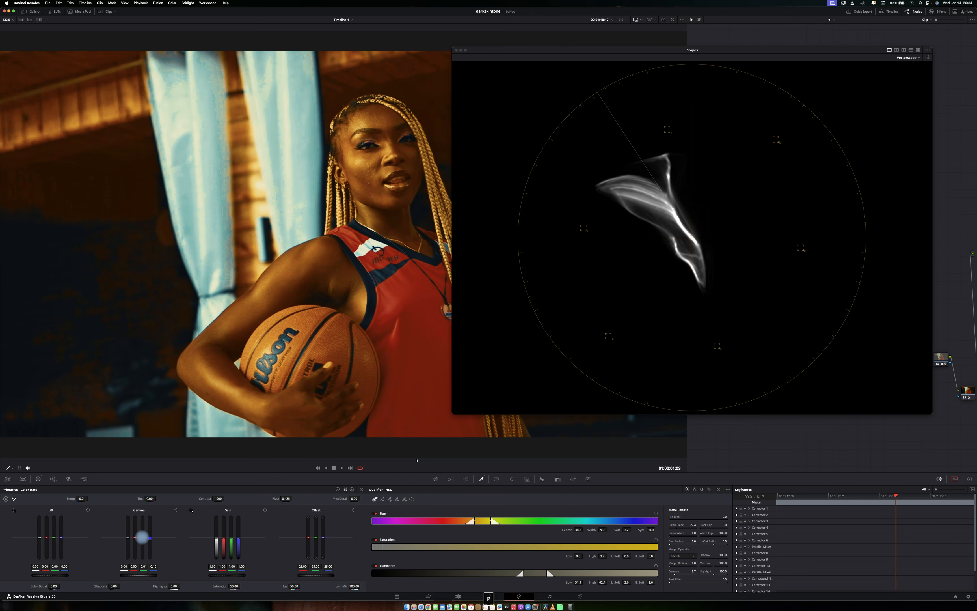
key("super+d")
key("super+d")
key("super+d")
key("super+d")
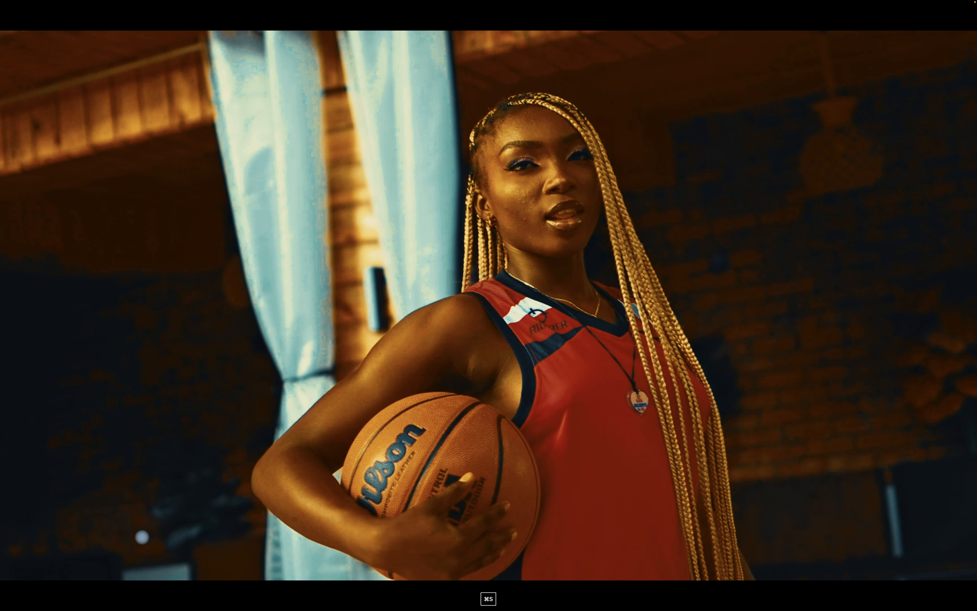
key("super+f")
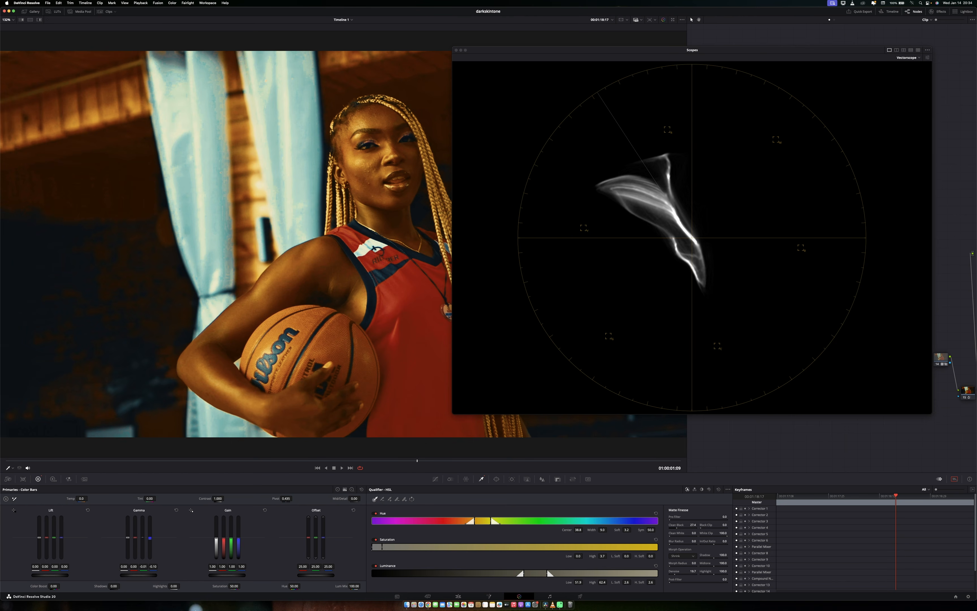
Reduce Saturation and Color Boost in the primaries bars, checking the result in full screen.
left_click_drag(233, 586, 207, 588)
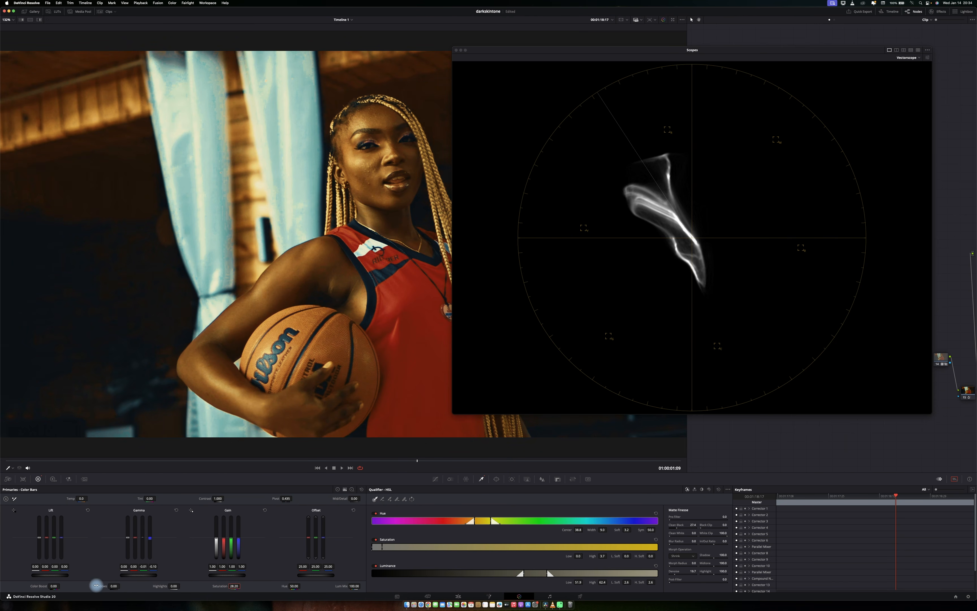
left_click_drag(60, 585, 40, 589)
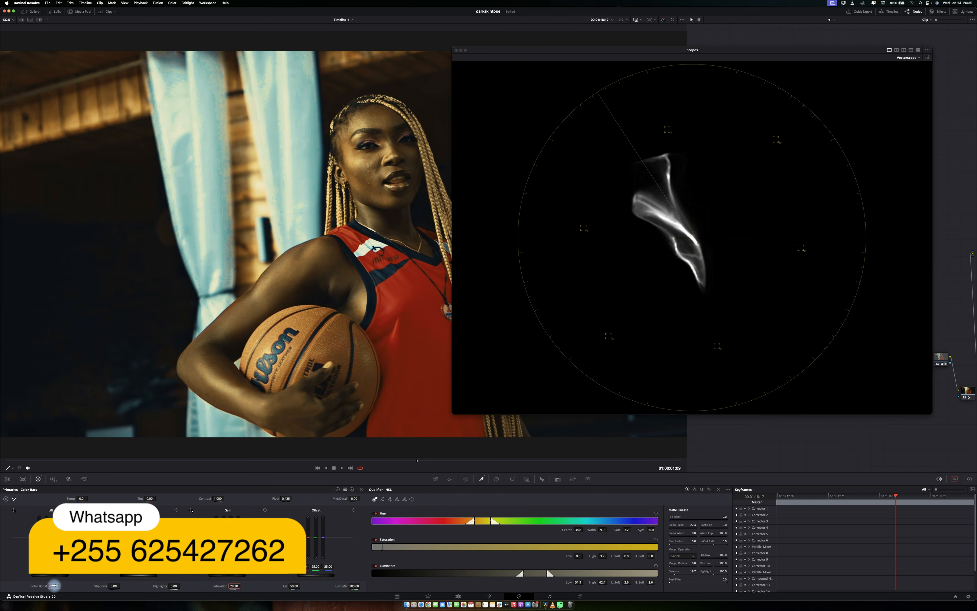
key("super+s")
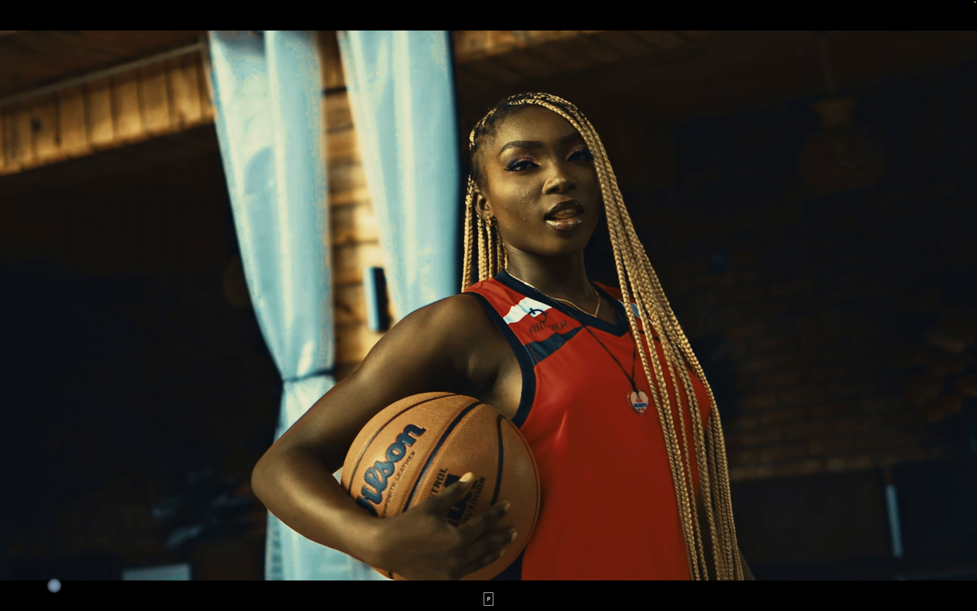
key("super+s")
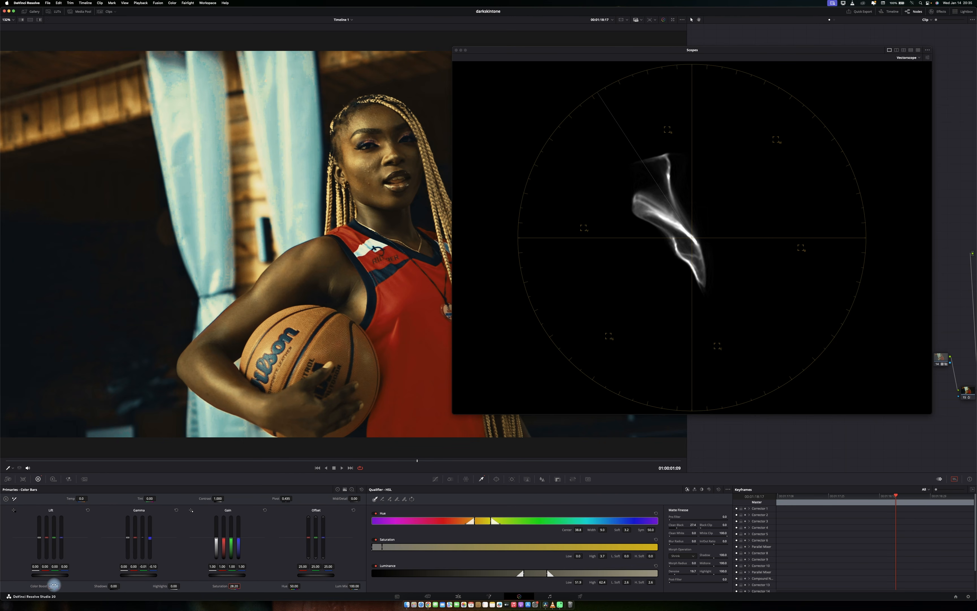
Fine-tune Color Boost, raise the blue Gamma bar to -0.07 and nudge Saturation slightly up.
left_click_drag(53, 585, 56, 585)
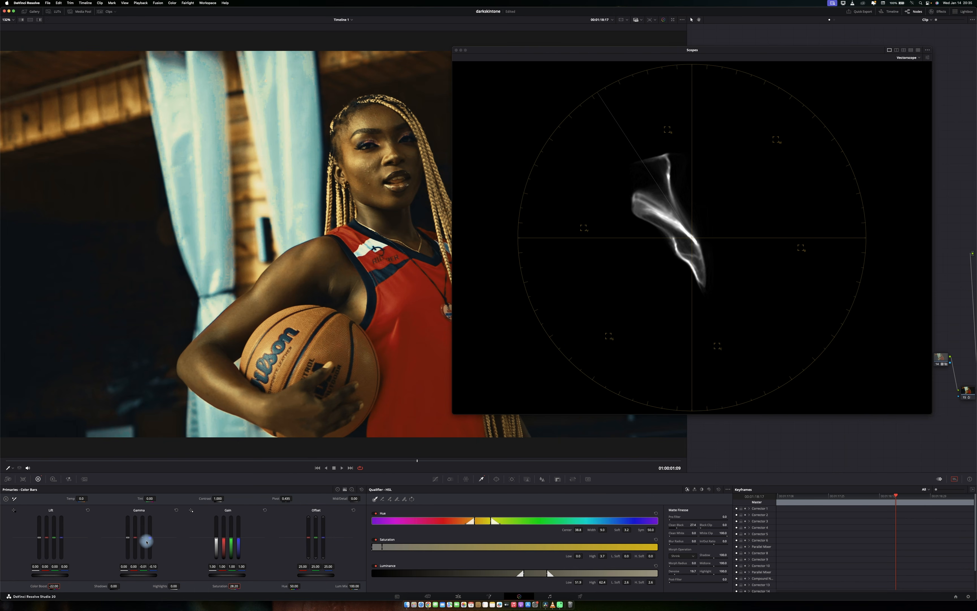
left_click_drag(143, 539, 143, 540)
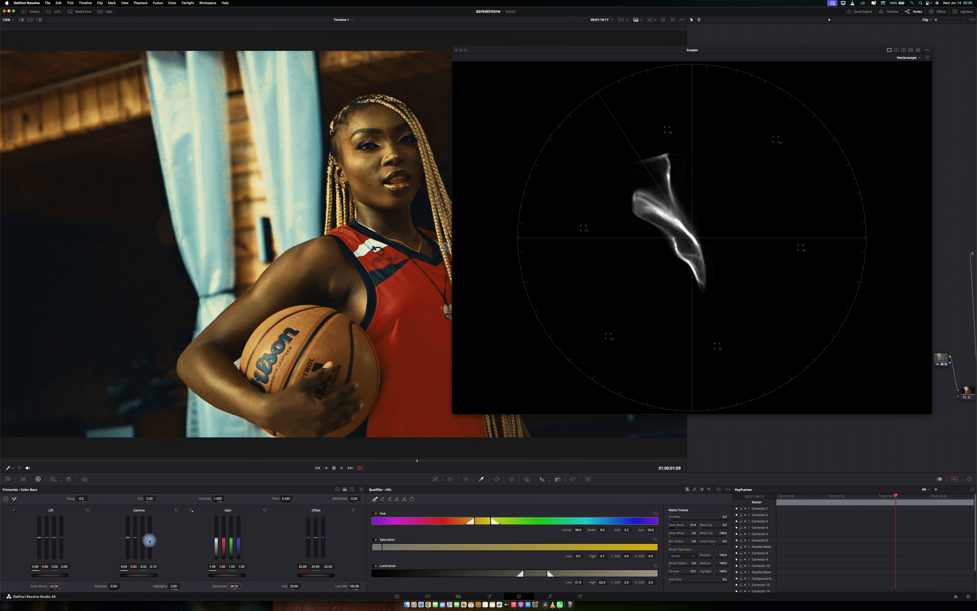
left_click_drag(149, 540, 149, 536)
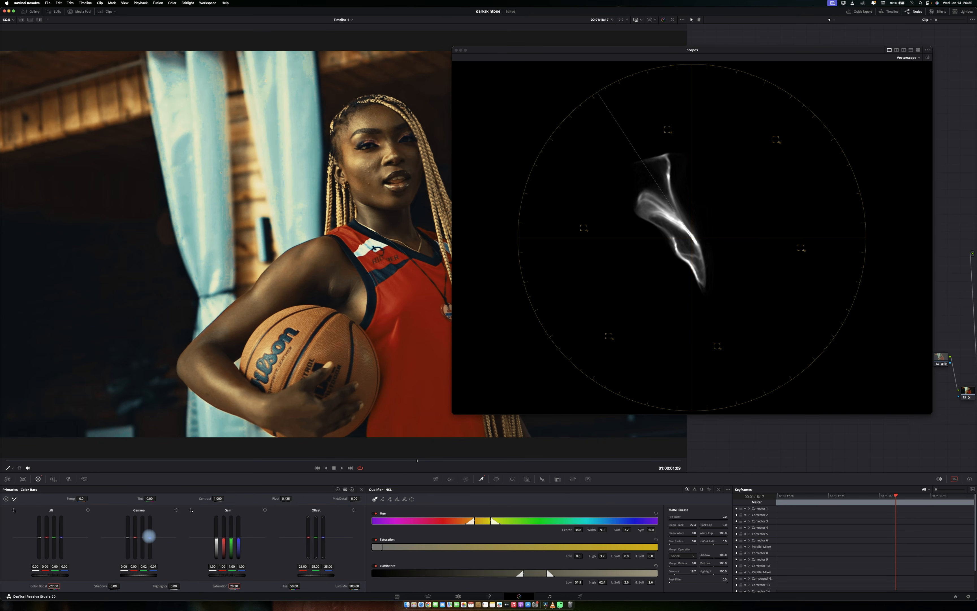
left_click_drag(149, 536, 149, 536)
left_click_drag(232, 585, 236, 585)
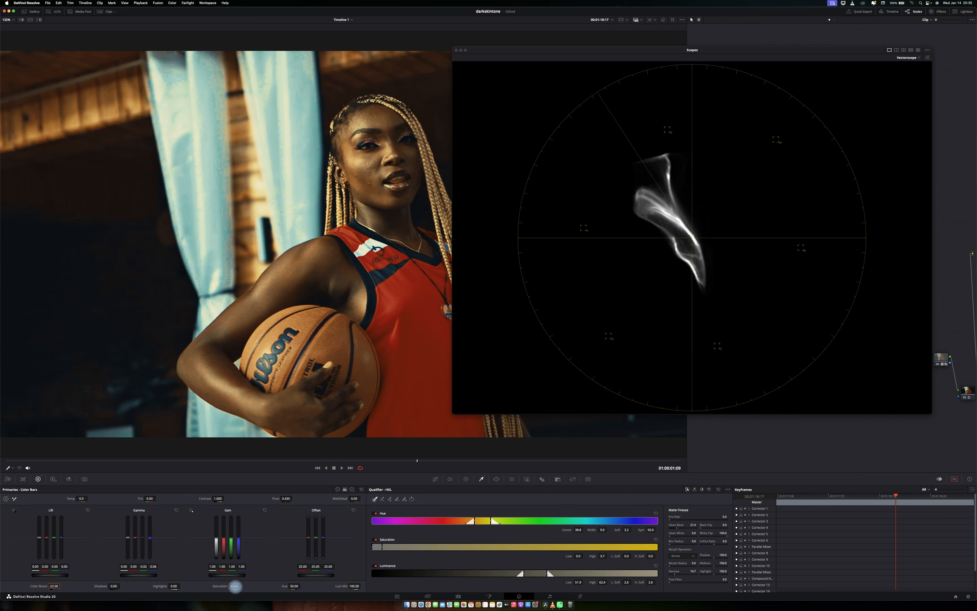
Compare the grade with the current node toggled off and on in full screen.
key("p")
key("super+d")
key("super+d")
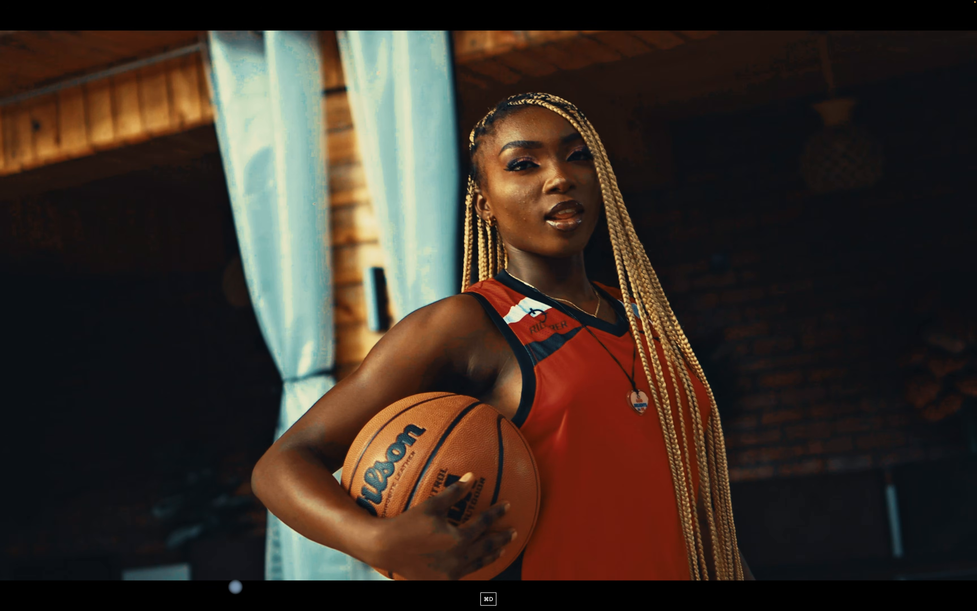
key("super+d")
key("super+d")
key("p")
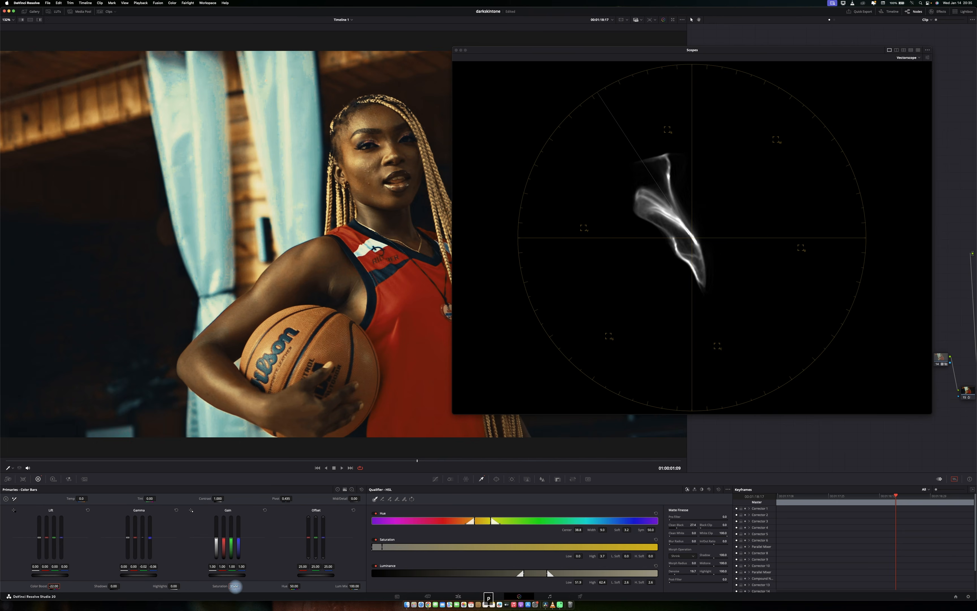
Zoom the viewer in on the subject's face and close the floating scopes window.
scroll(373, 307, "up", 5)
scroll(372, 307, "up", 5)
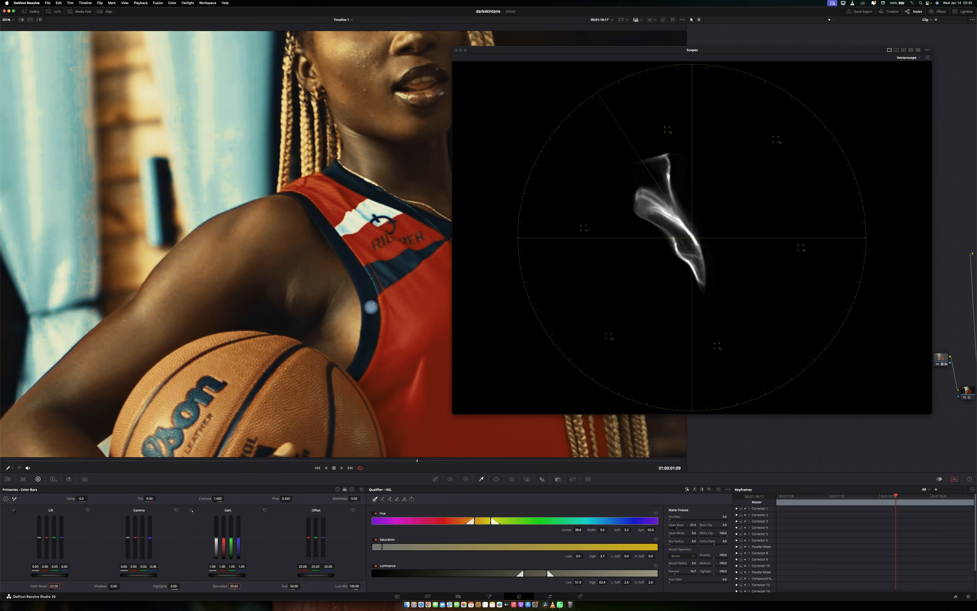
scroll(383, 313, "up", 5)
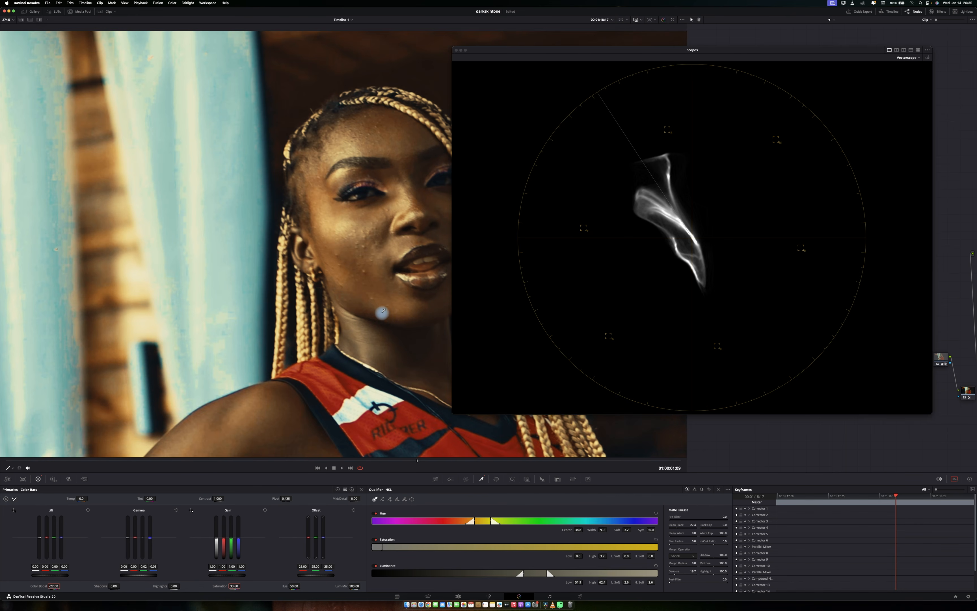
left_click(457, 50)
scroll(435, 236, "up", 5)
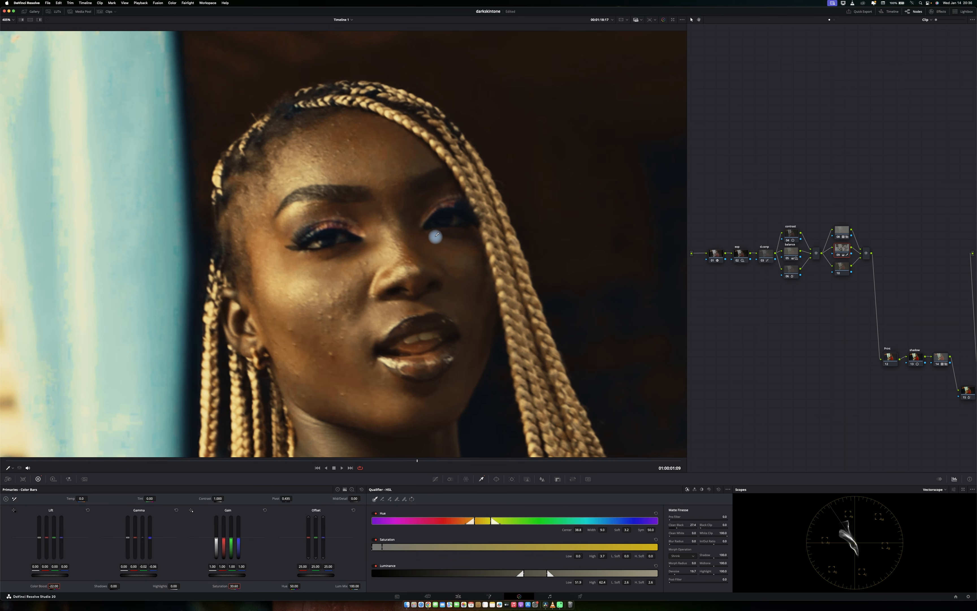
scroll(435, 237, "up", 2)
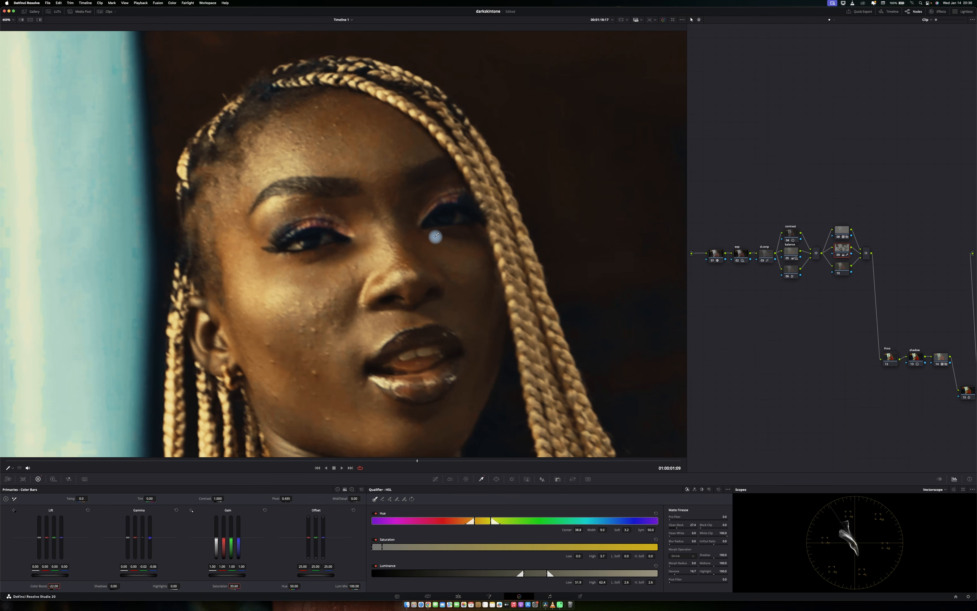
Select the middle parallel node and toggle it off and on to compare skin detail up close.
key("super+d")
left_click(844, 248)
key("super+d")
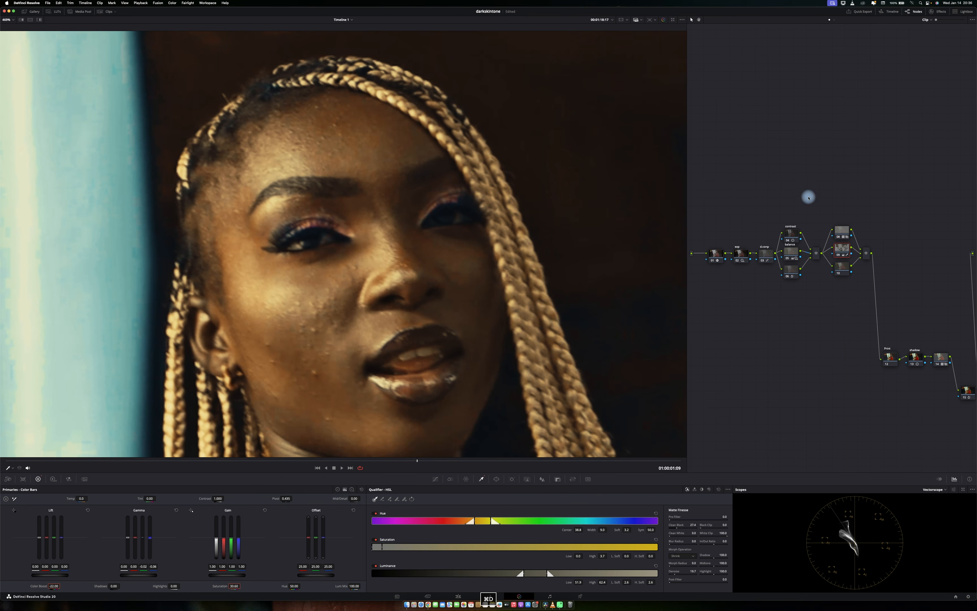
left_click(841, 250)
left_click_drag(843, 253, 842, 248)
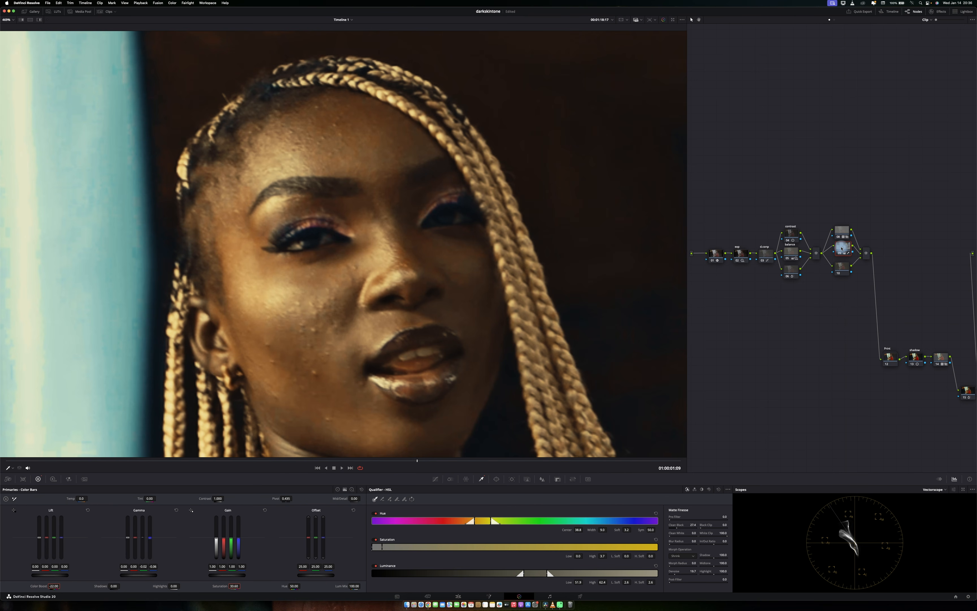
key("super+d")
key("p")
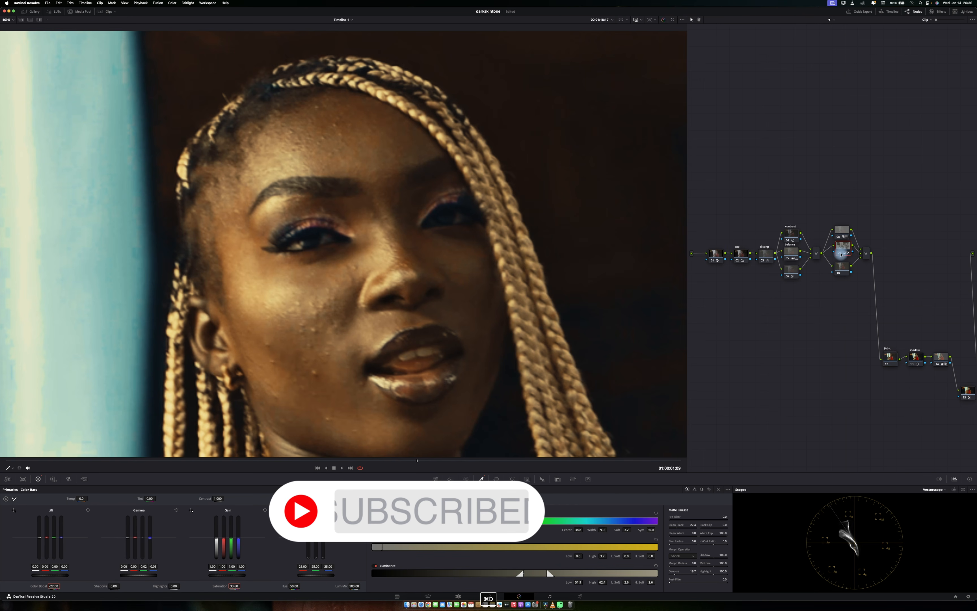
key("super+s")
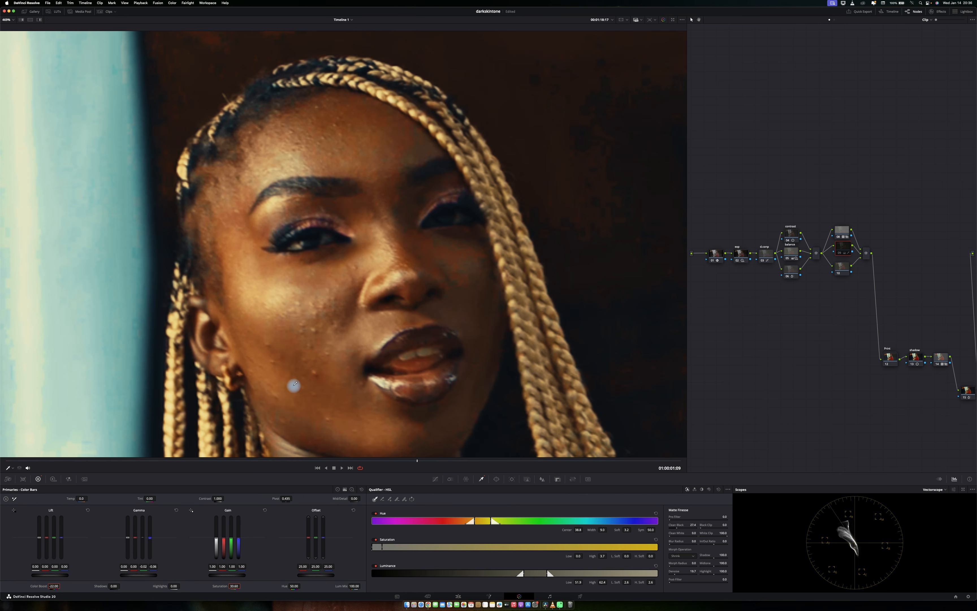
Select the middle parallel node again and reset the viewer zoom to fit the frame.
scroll(323, 363, "down", 2)
scroll(323, 363, "down", 1)
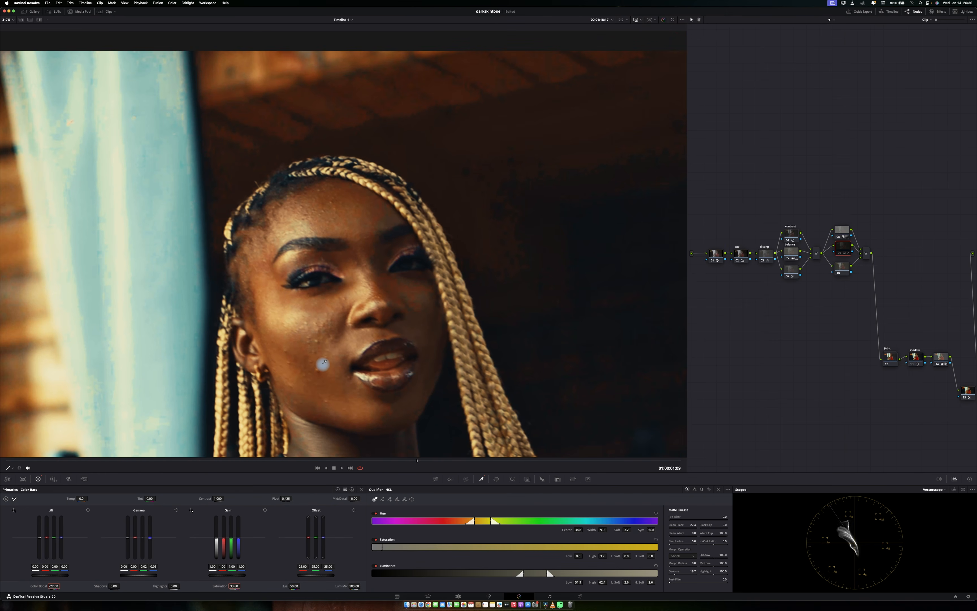
left_click(839, 254)
scroll(407, 334, "up", 3)
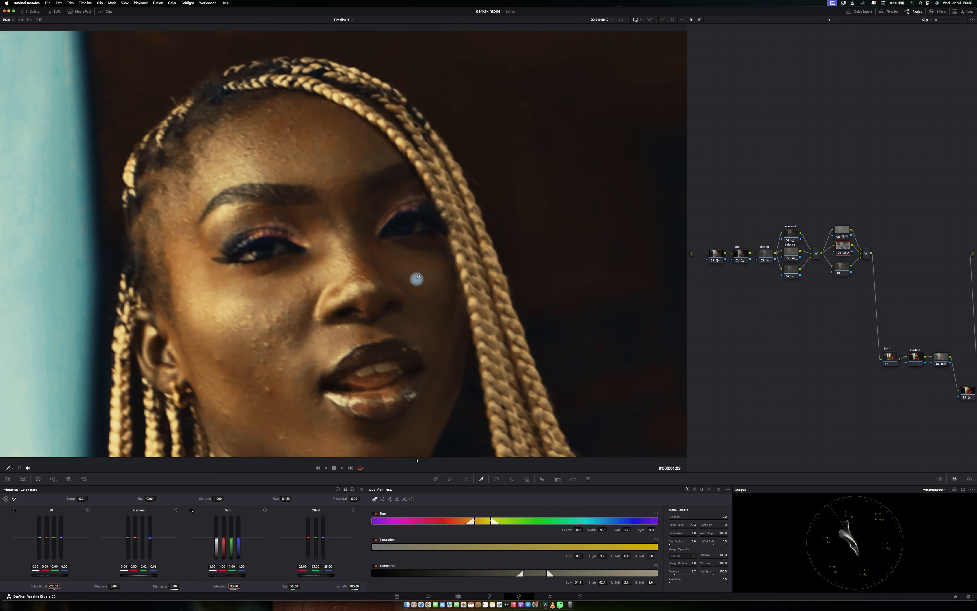
left_click(7, 20)
left_click(18, 28)
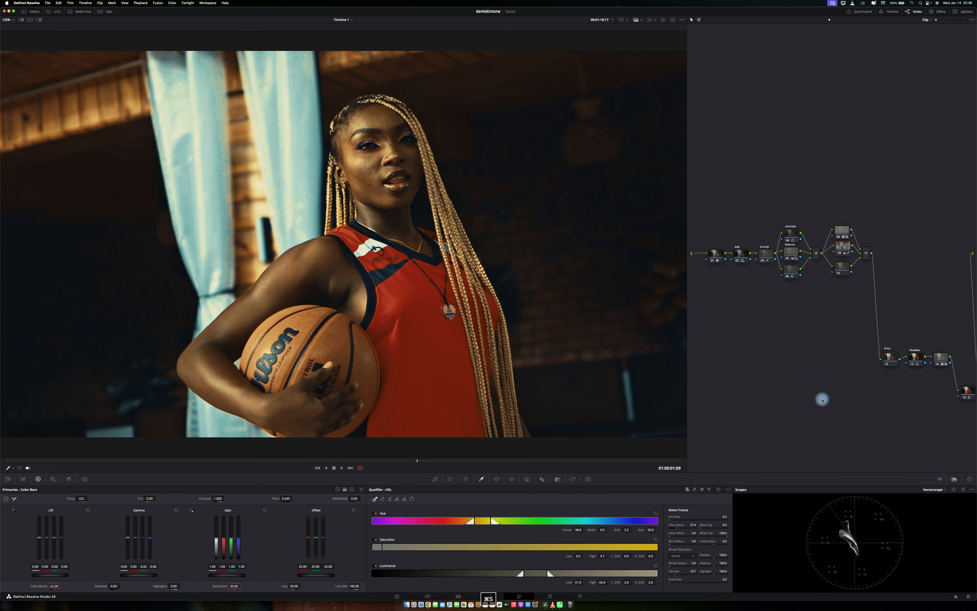
Zoom the viewer in on the subject's face and toggle the current node off and on to compare skin detail.
left_click(938, 490)
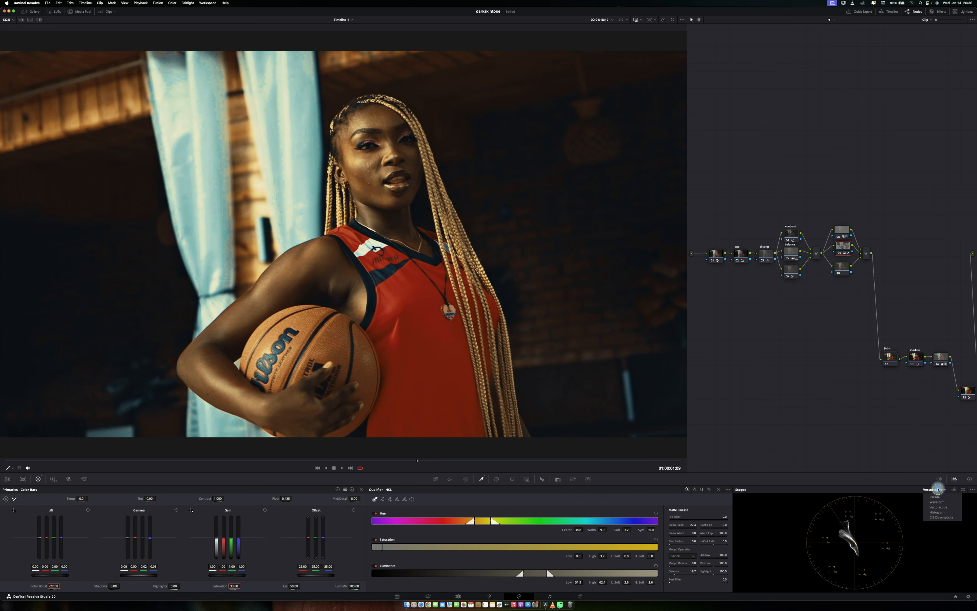
left_click(940, 506)
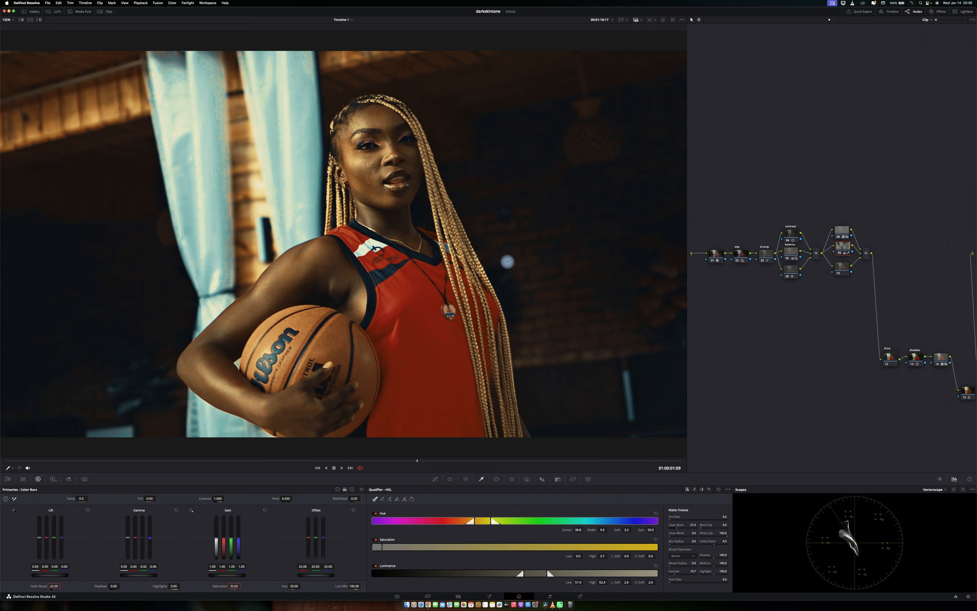
scroll(501, 263, "up", 5)
scroll(447, 265, "up", 5)
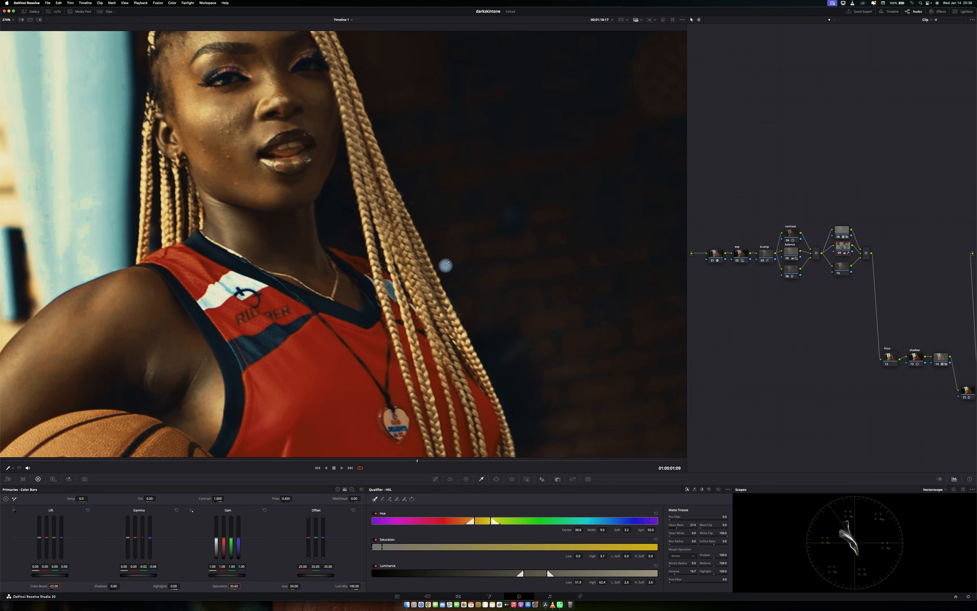
scroll(447, 266, "up", 3)
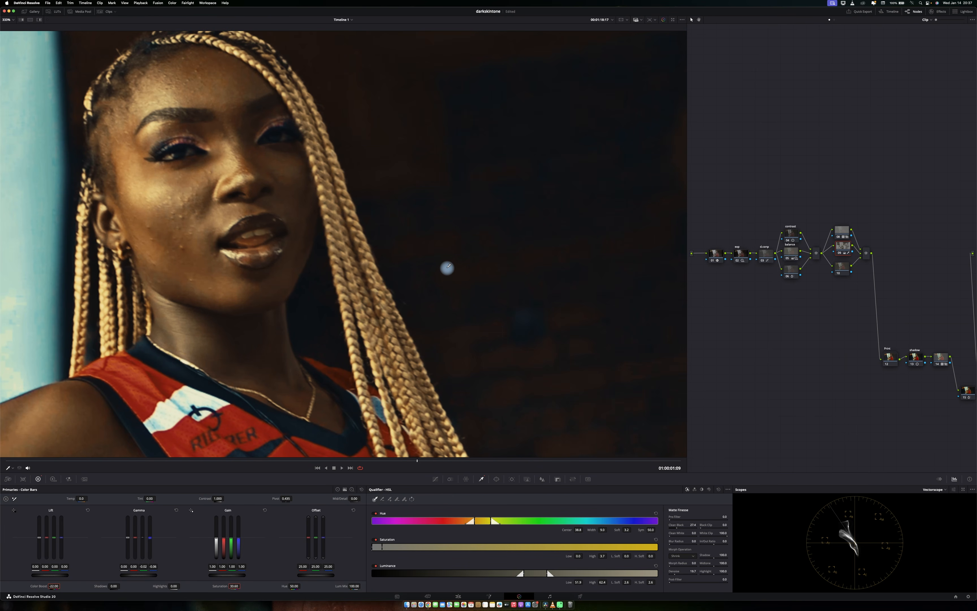
key("super+d")
key("super+d")
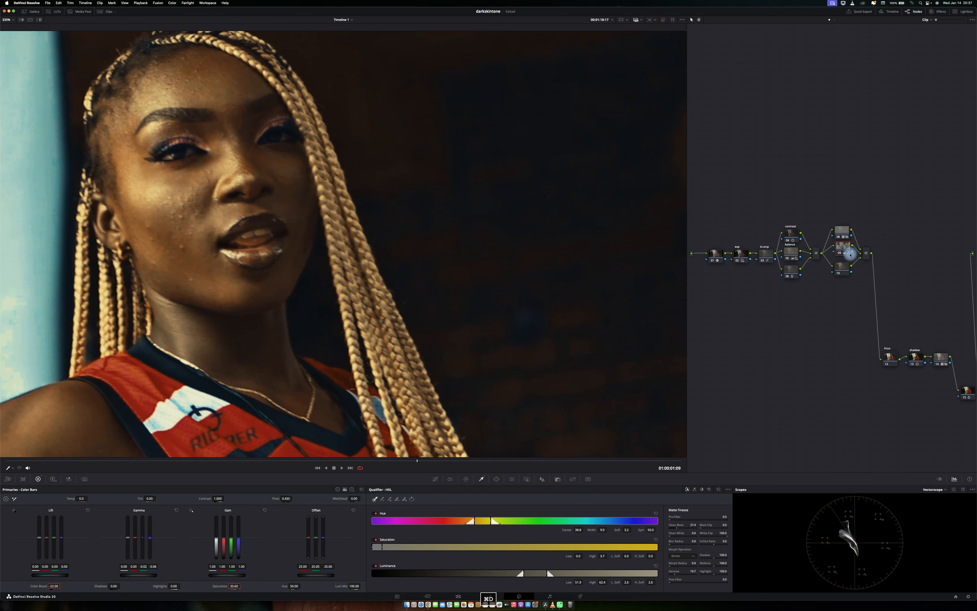
Open the Hue vs Hue curve, sample the face's skin tone and shift the skin hue slightly.
left_click(440, 480)
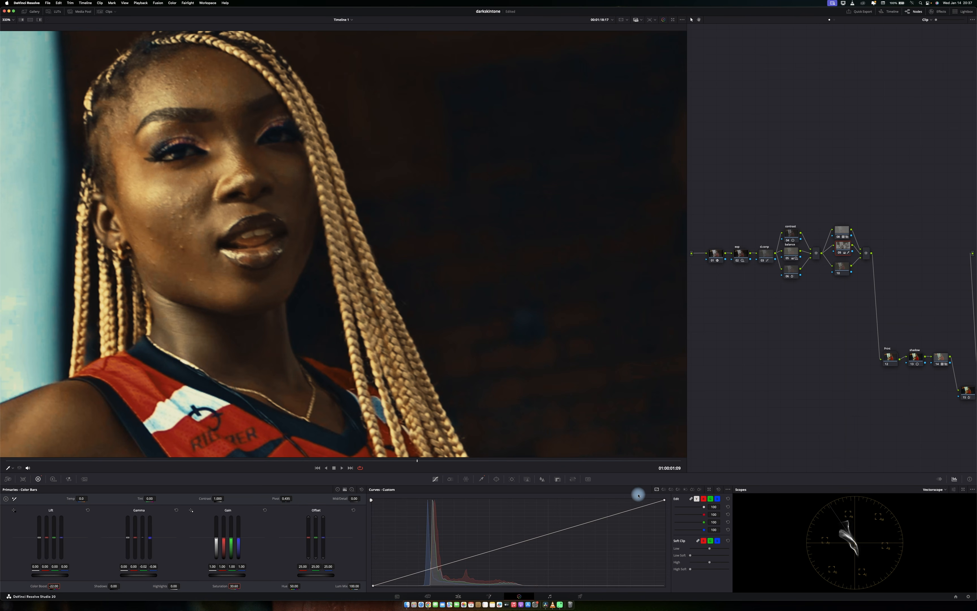
left_click(663, 490)
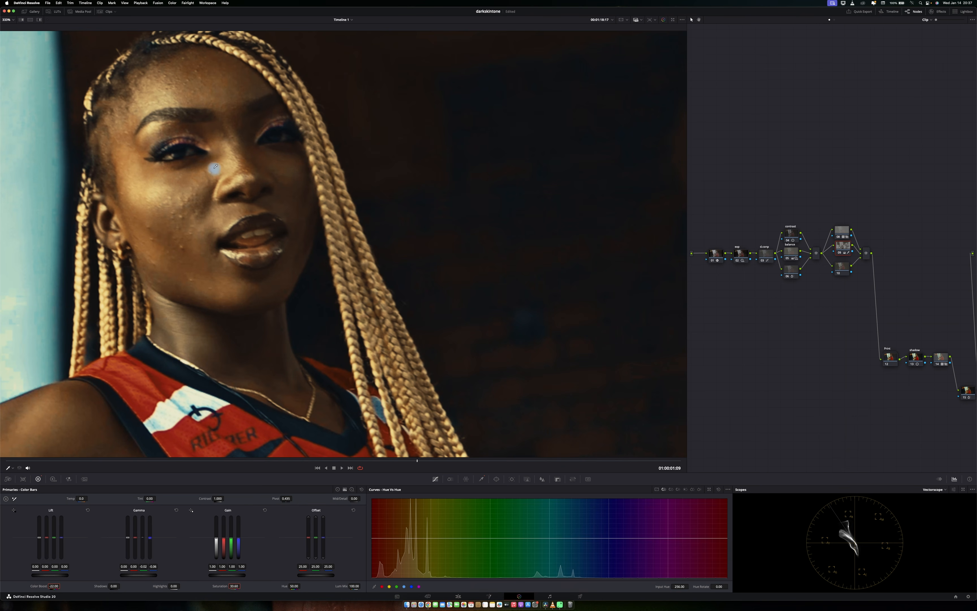
left_click_drag(229, 139, 197, 83)
left_click_drag(404, 538, 405, 536)
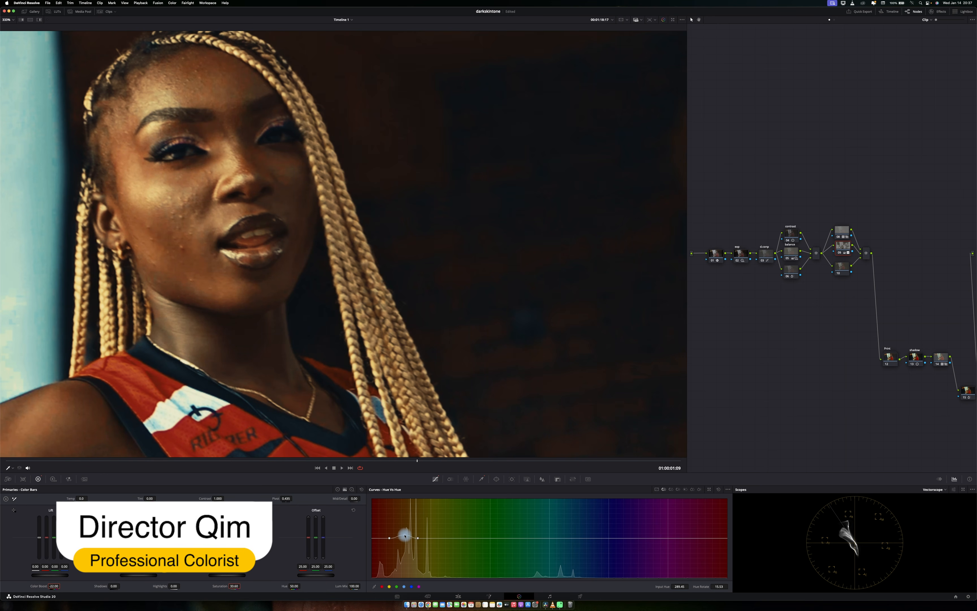
left_click_drag(389, 538, 419, 539)
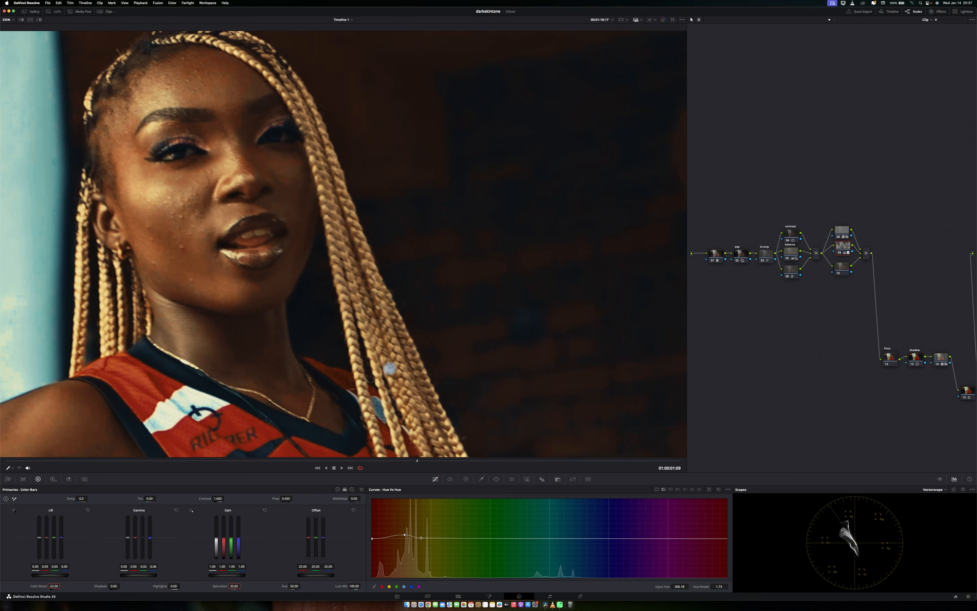
key("shift+z")
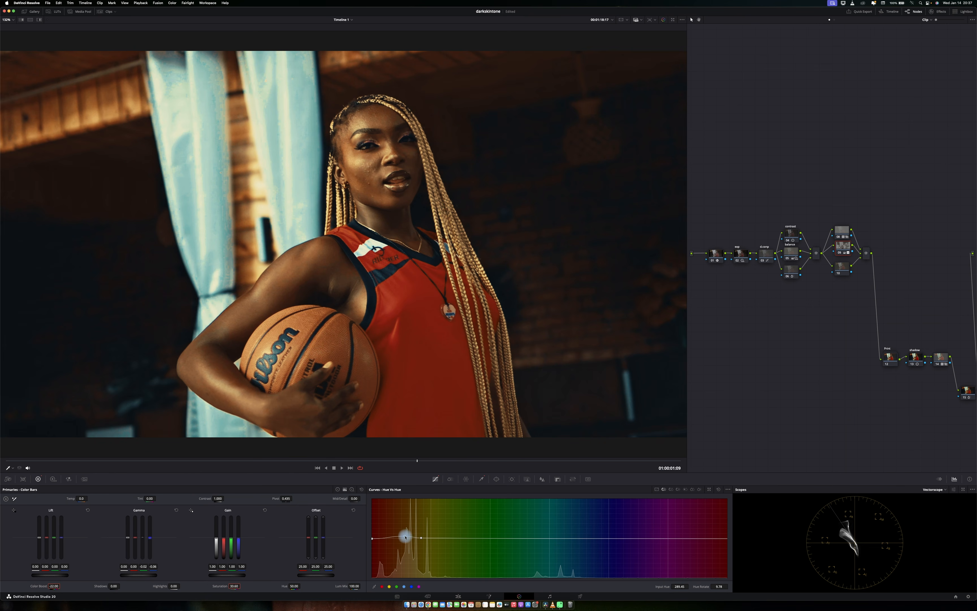
left_click_drag(406, 537, 405, 534)
Switch to the Hue vs Sat curve and lower saturation around the sampled skin hue.
left_click(671, 489)
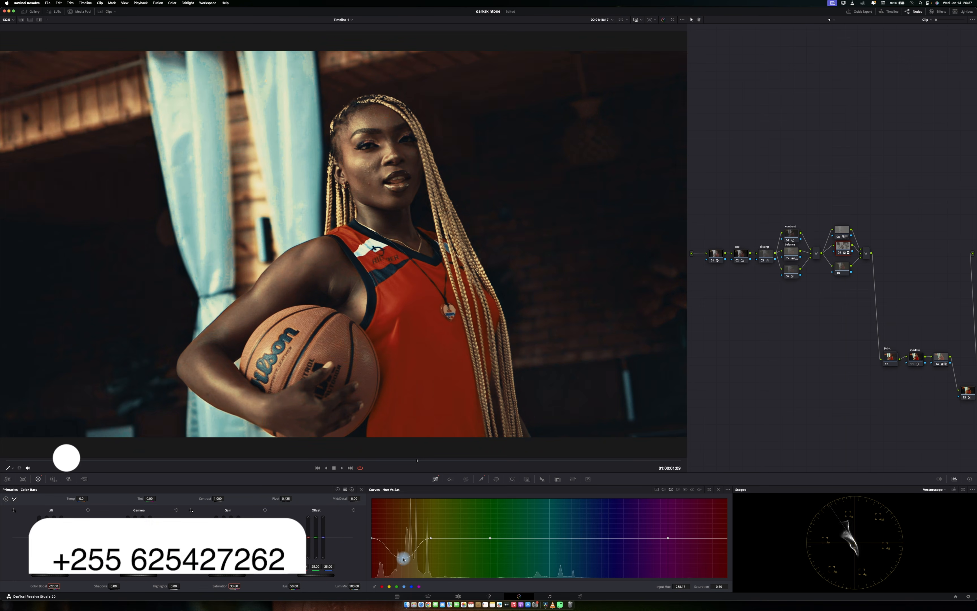
left_click_drag(405, 541, 430, 546)
left_click_drag(372, 539, 373, 544)
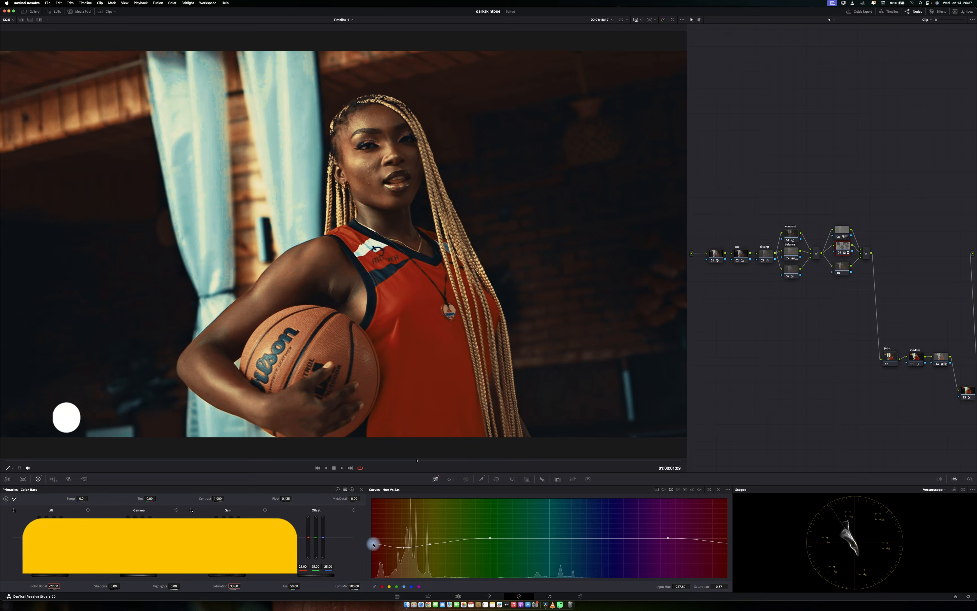
Refine the skin-tone point on the Hue vs Hue curve and preview the result in full screen.
left_click(664, 489)
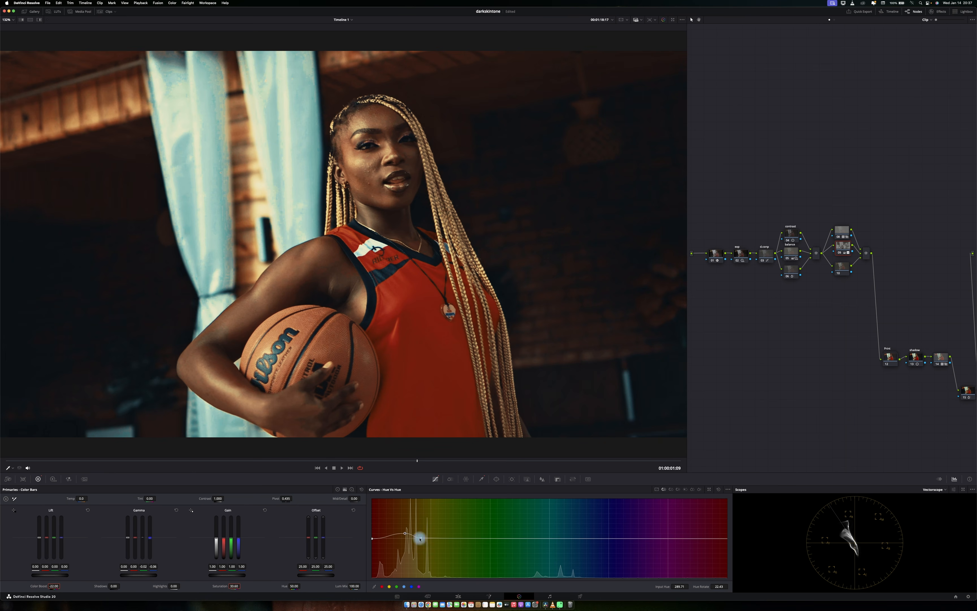
left_click(401, 533)
left_click_drag(404, 536, 406, 538)
key("p")
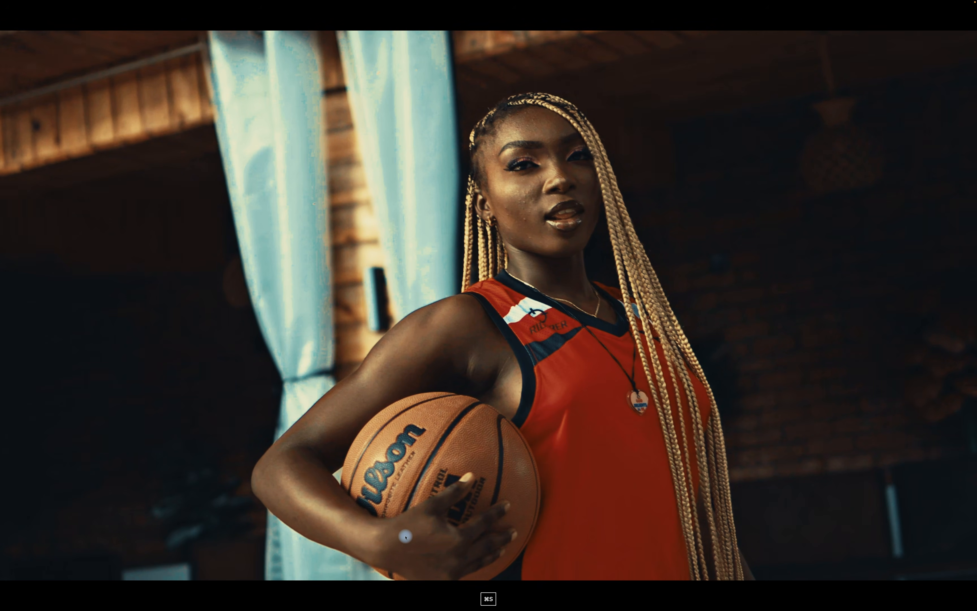
key("p")
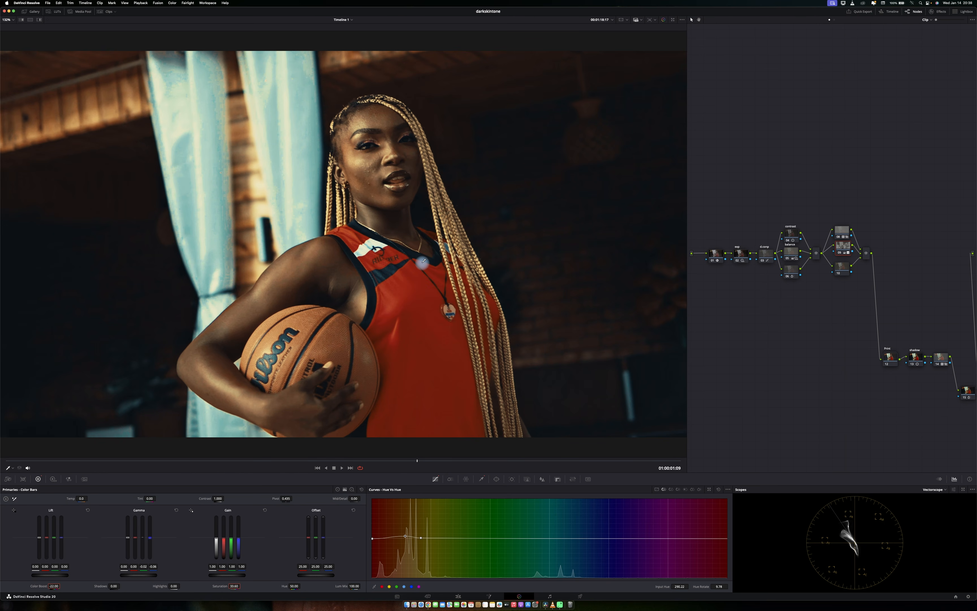
left_click(383, 205)
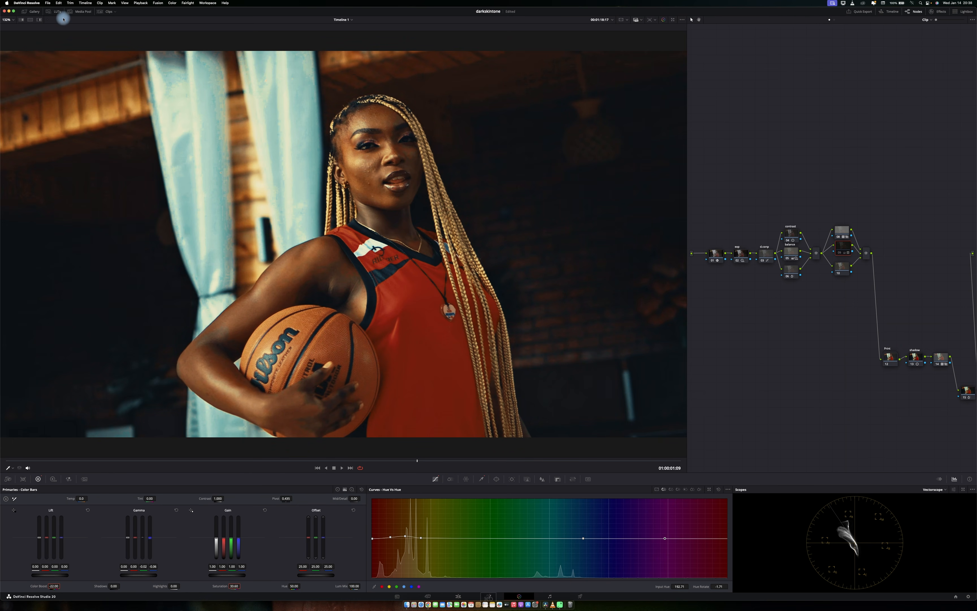
Browse the Skintone folder in the LUT library, then close the LUT browser.
left_click(54, 12)
left_click(24, 76)
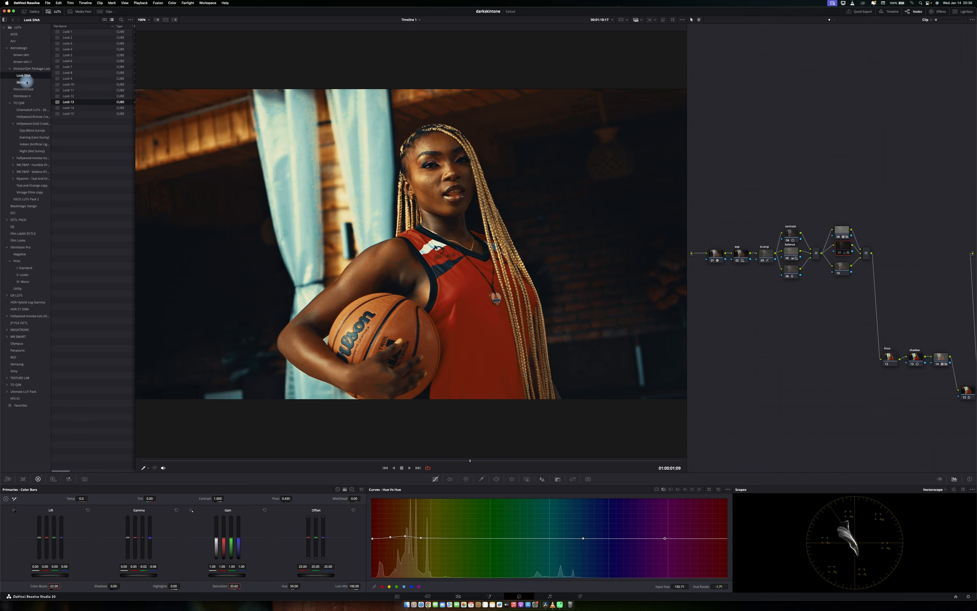
left_click(27, 83)
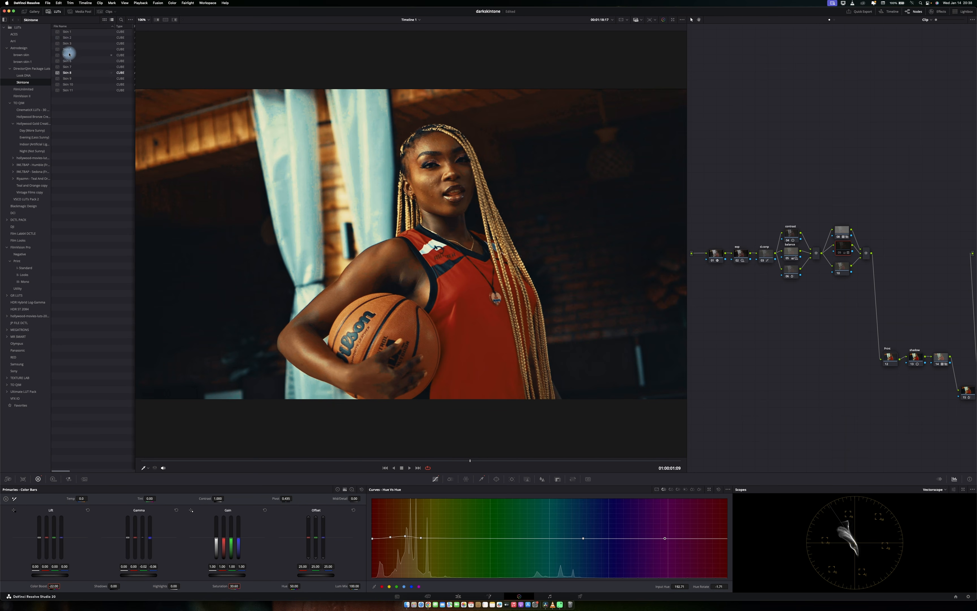
left_click(57, 12)
Toggle the current node off to compare, save the project, and review the frame in full screen.
key("super+d")
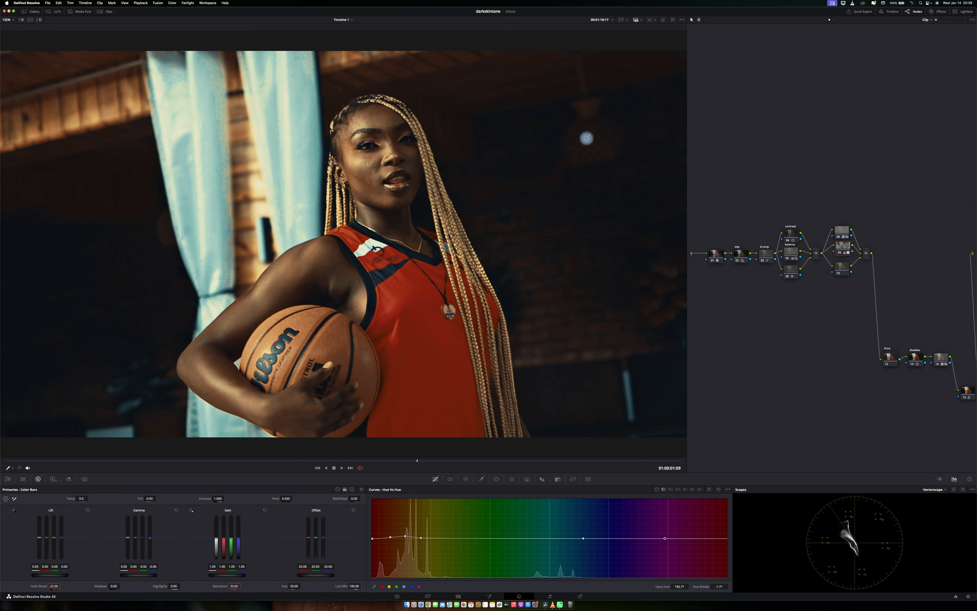
key("super+s")
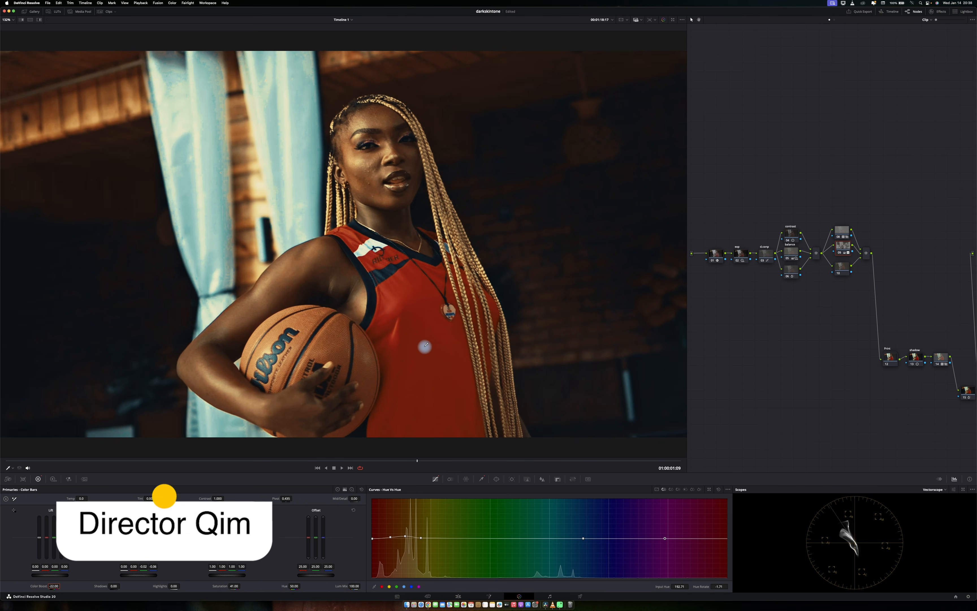
key("p")
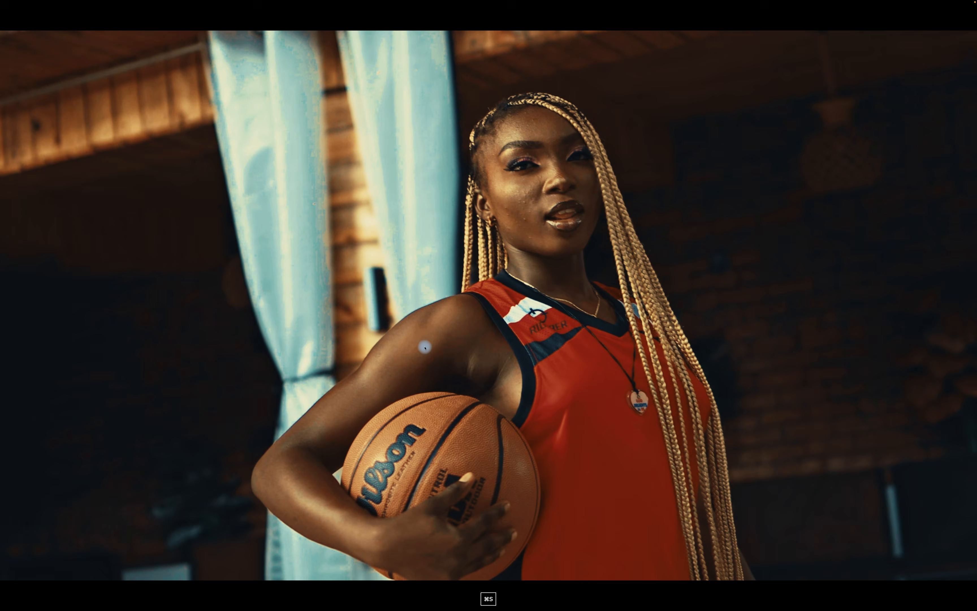
key("p")
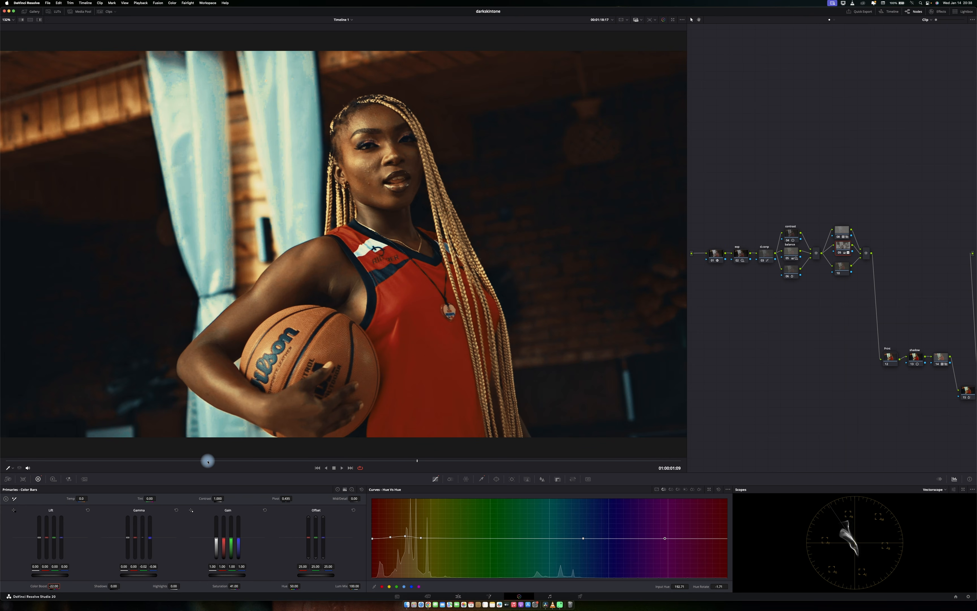
Open the HDR color wheels, switch the scope to Waveform, and inspect the face up close before fitting the frame.
left_click(53, 478)
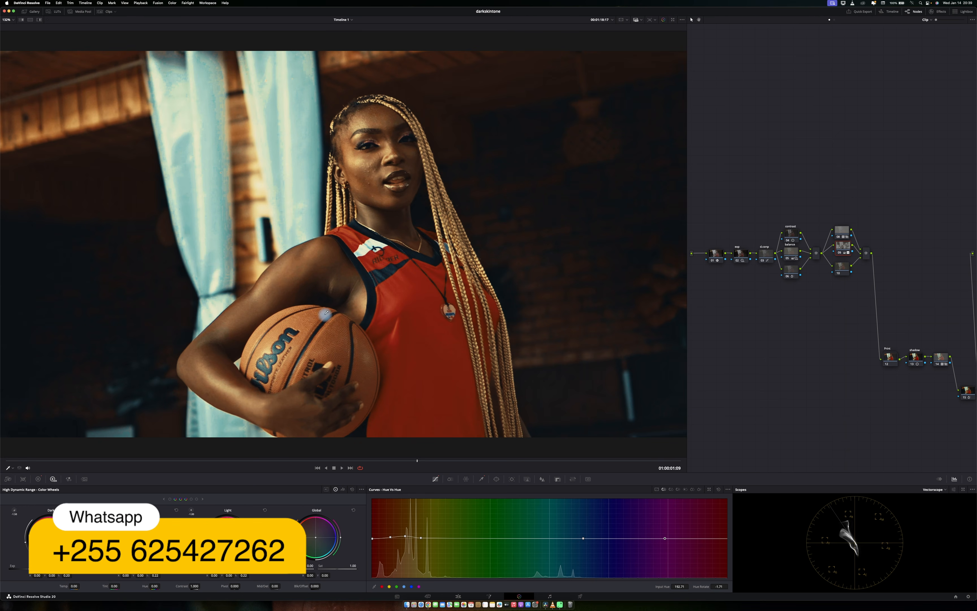
scroll(435, 299, "up", 2)
scroll(435, 299, "up", 2)
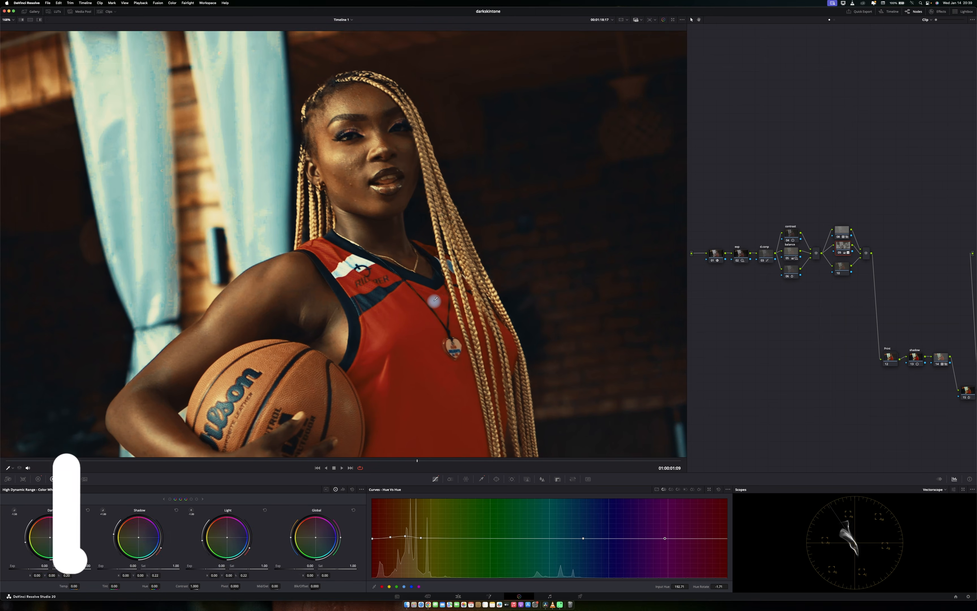
scroll(433, 298, "up", 5)
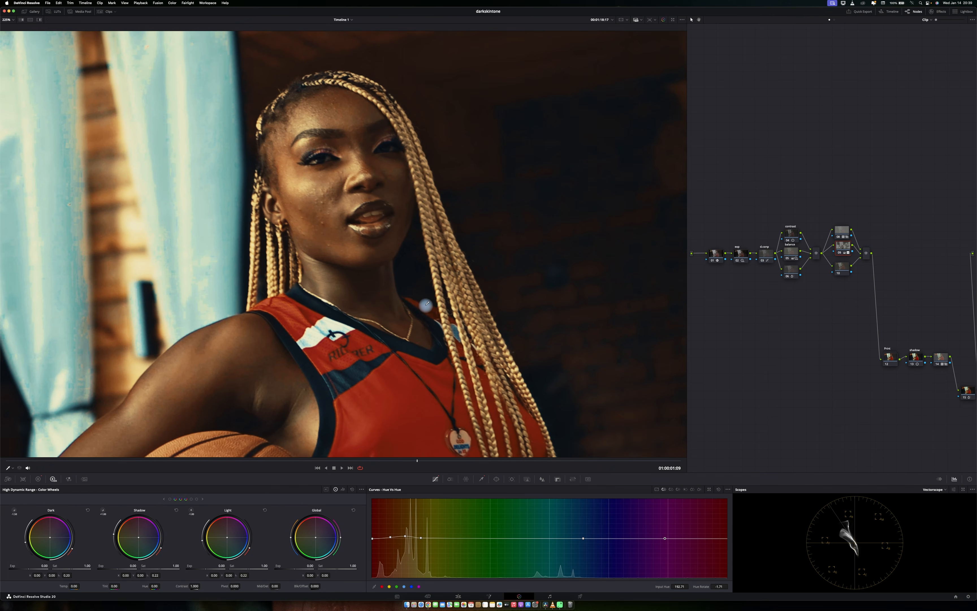
left_click(942, 488)
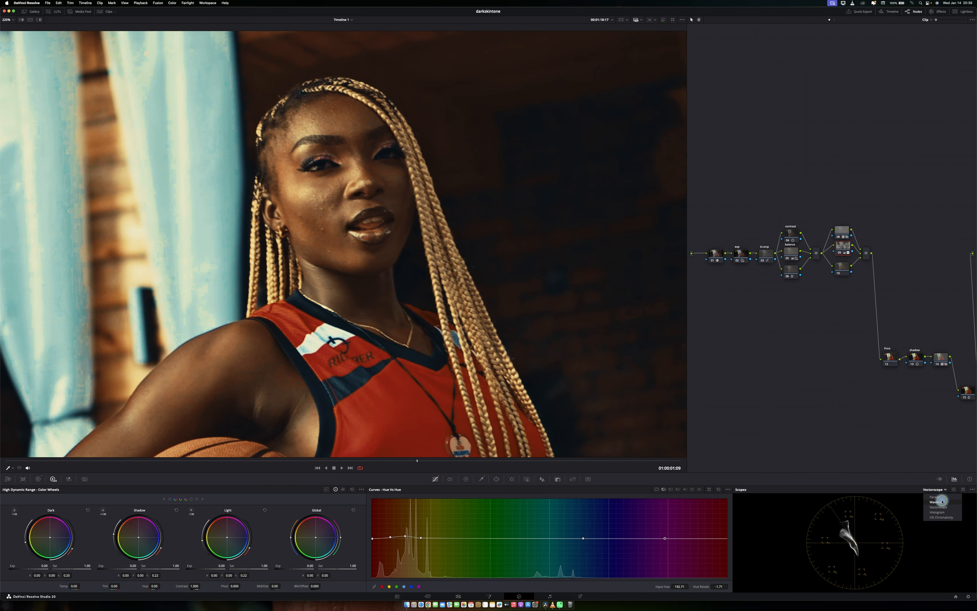
left_click(938, 502)
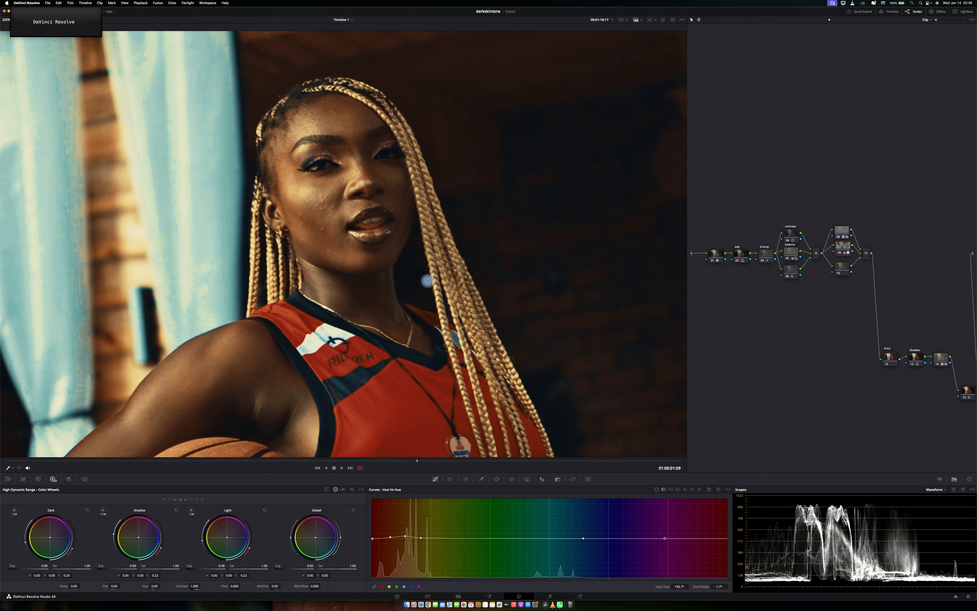
scroll(348, 296, "up", 3)
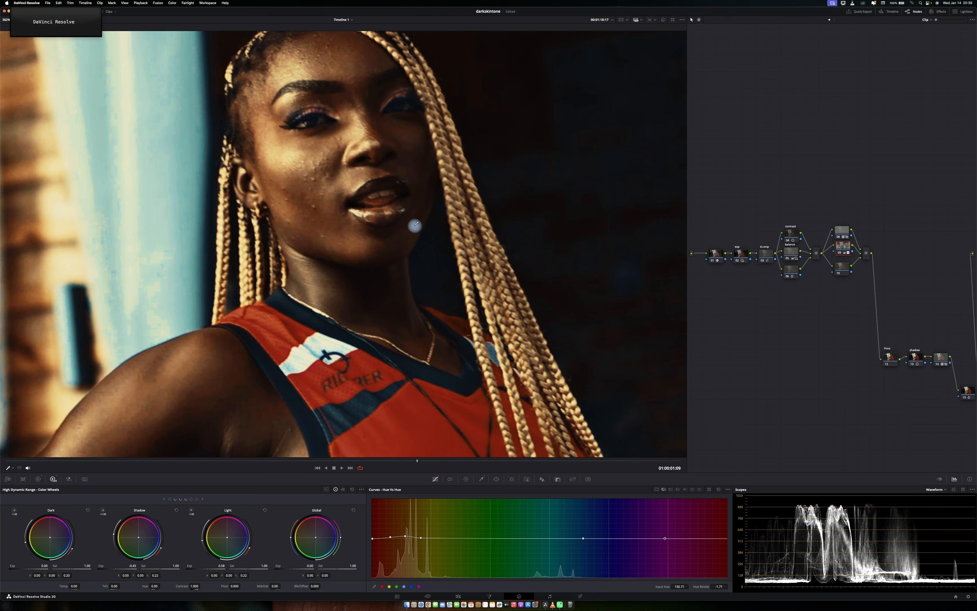
key("shift+z")
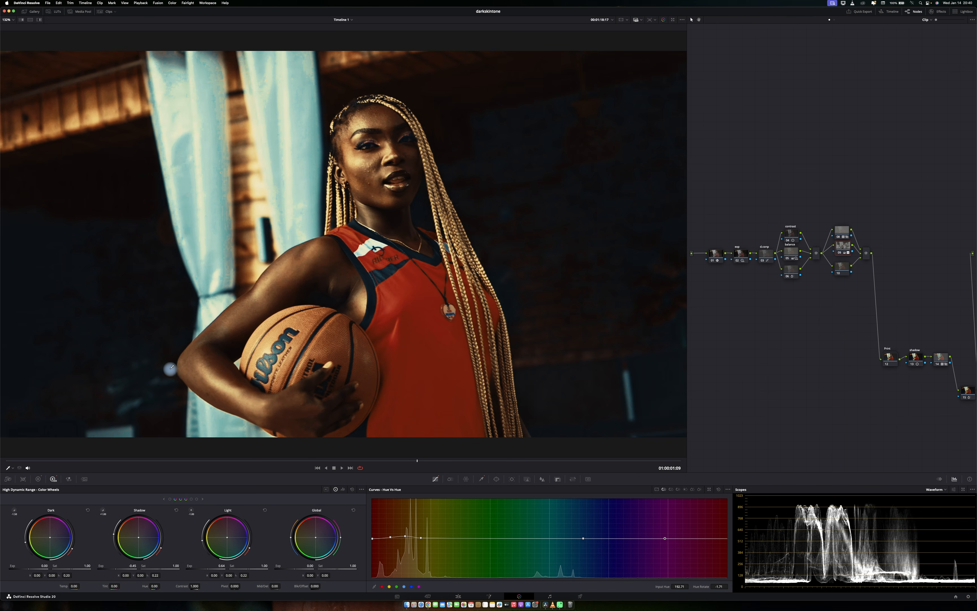
Set the HDR Shadow zone exposure to -0.14 and the Light zone exposure to -0.12.
left_click(176, 510)
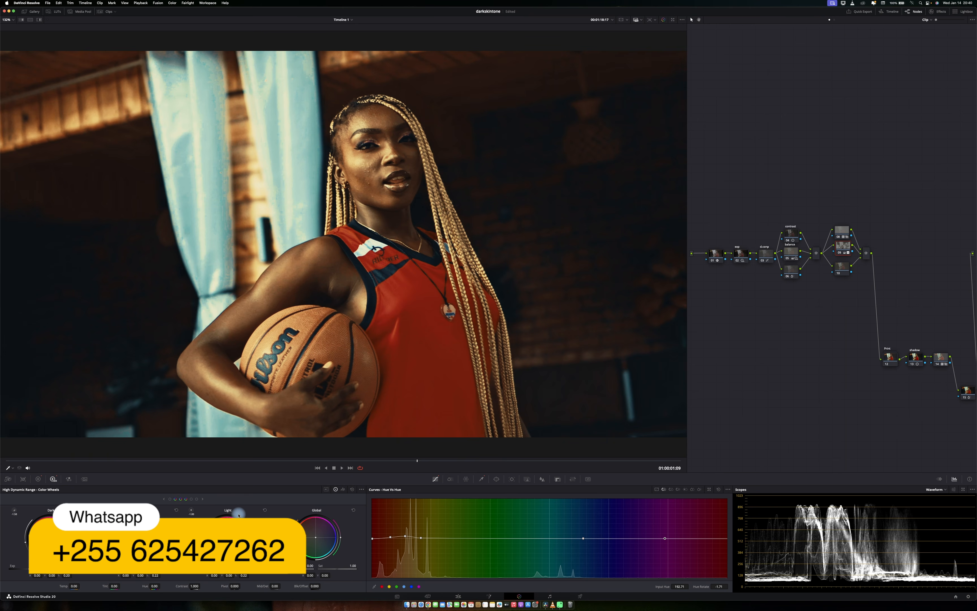
left_click(266, 511)
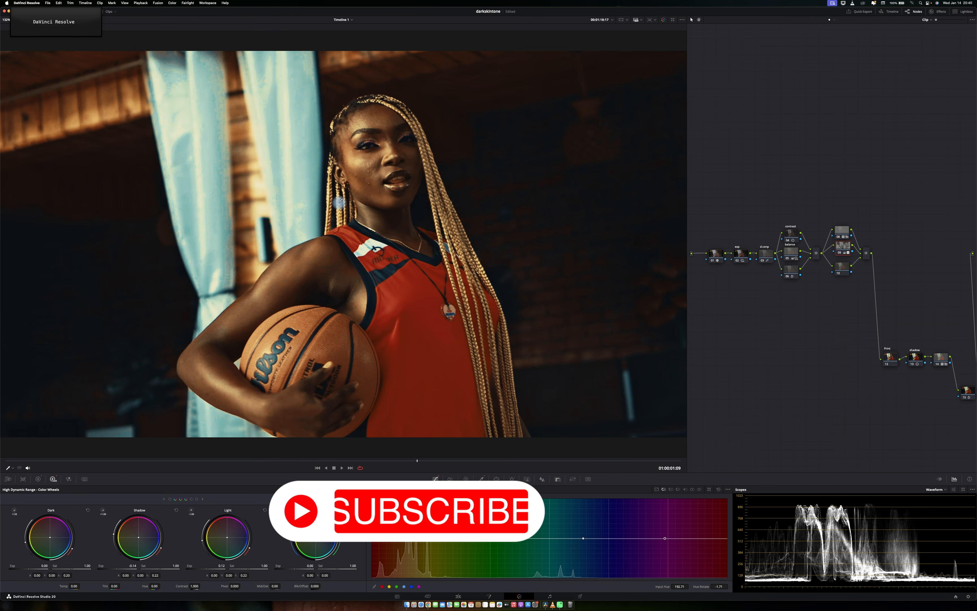
Compare the grade by toggling the node off and on in full screen, and save the project.
key("p")
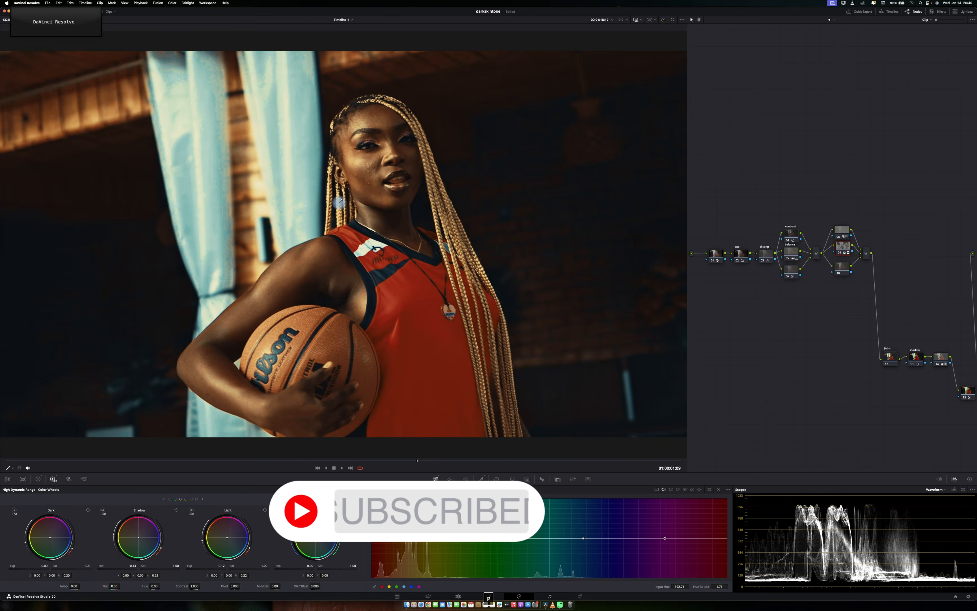
key("super+d")
key("super+d")
key("super+d")
key("super+d")
key("super+d")
key("super+d")
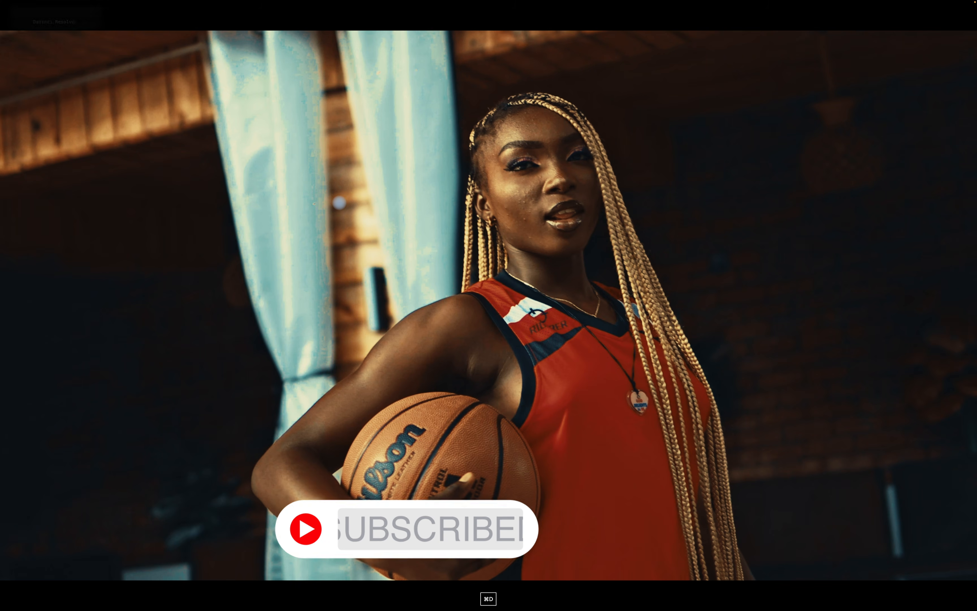
key("super+s")
key("p")
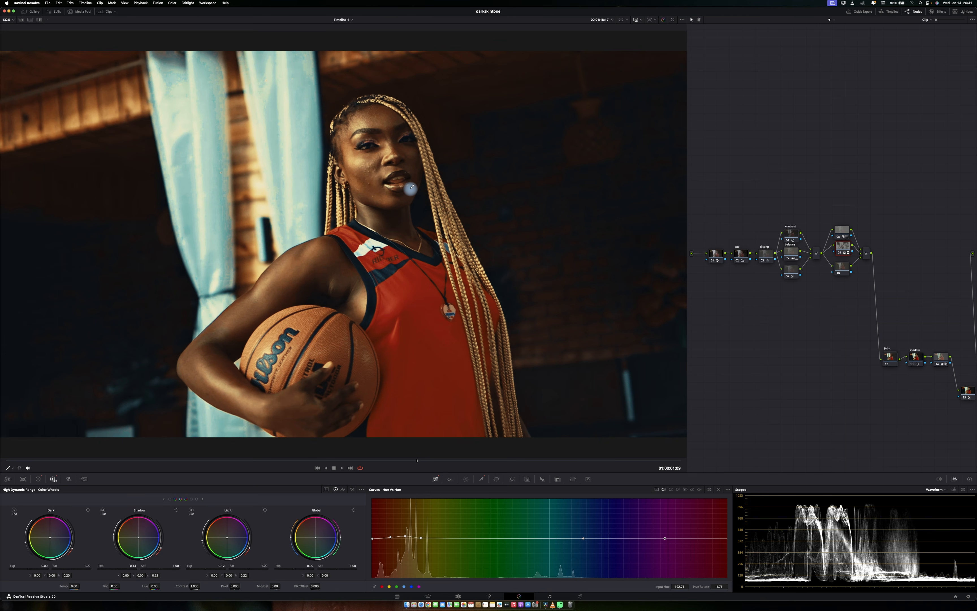
Switch the color panel back to the Primaries color wheels.
left_click(39, 479)
left_click(338, 489)
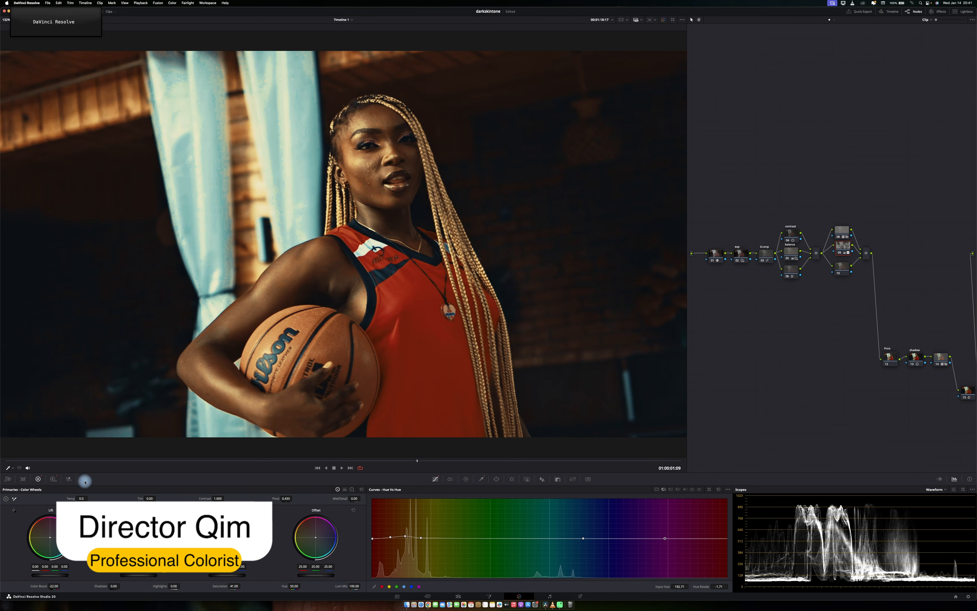
Return to the HDR color wheels, toggle the node off and on to compare the grade, and save the project.
left_click(53, 480)
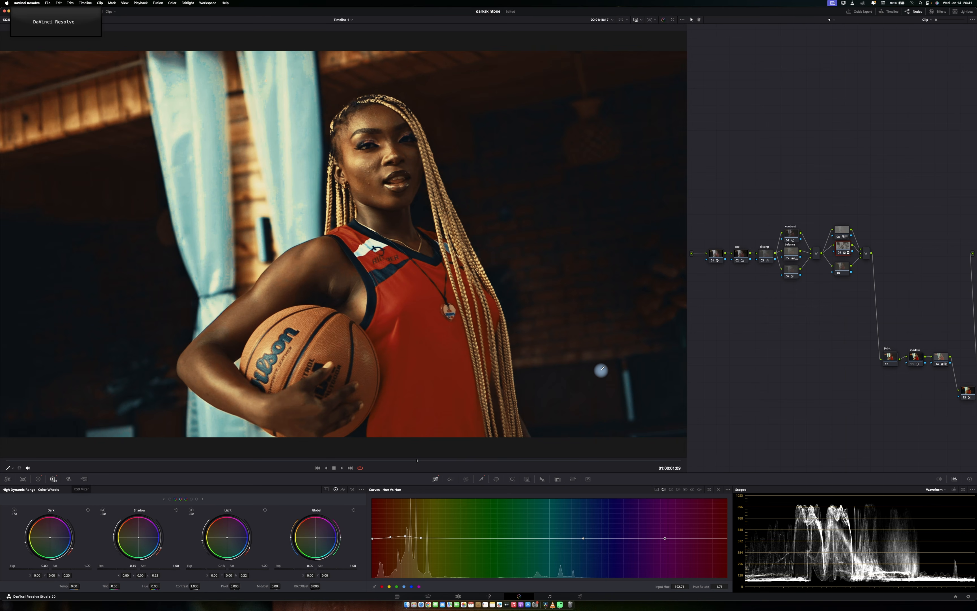
key("super+d")
key("super+d")
key("super+d")
key("super+d")
key("super+d")
key("super+d")
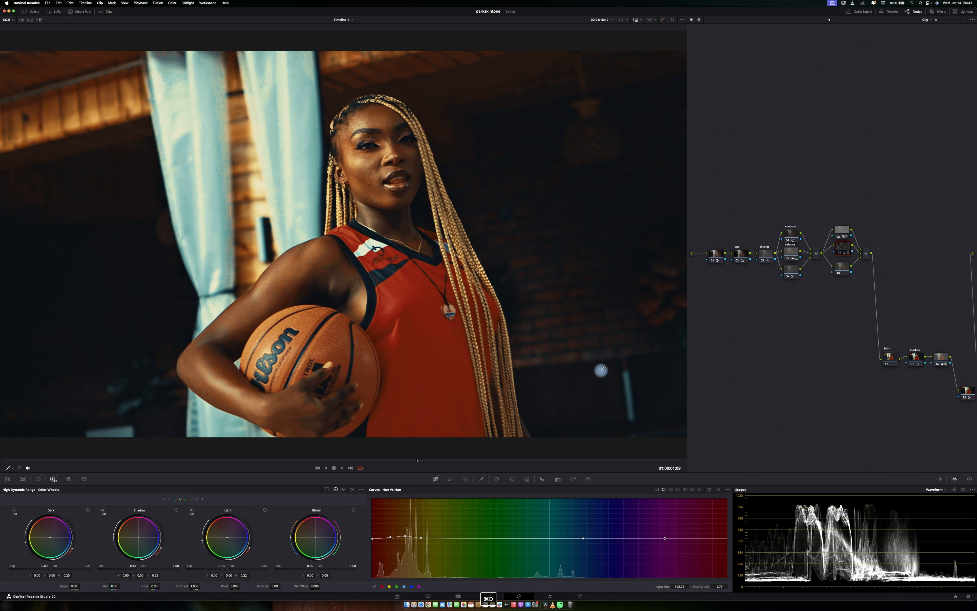
key("super+d")
key("super+d")
key("super+d")
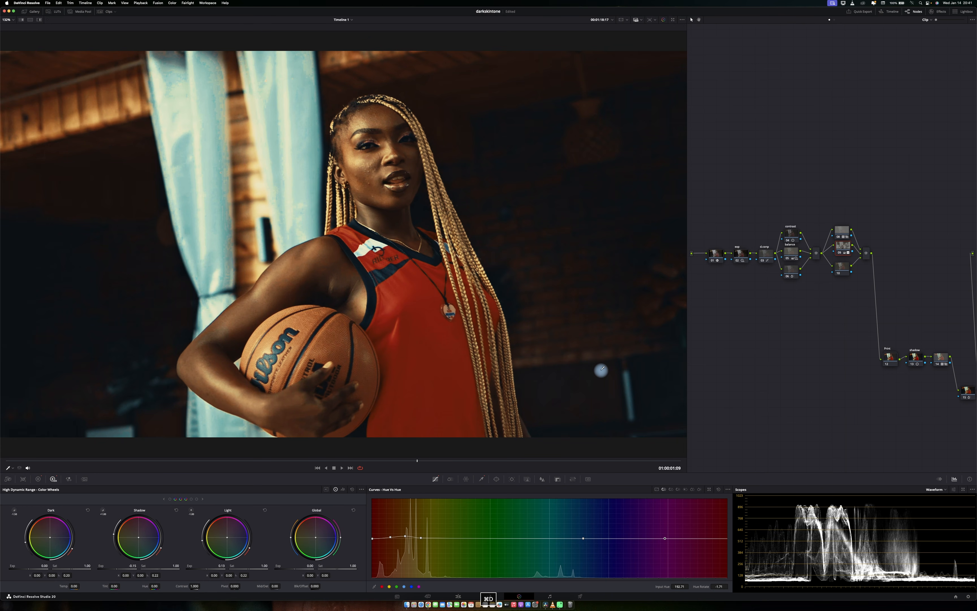
key("super+s")
Search the effects library for Beauty and apply it to a node in the parallel group.
left_click(939, 12)
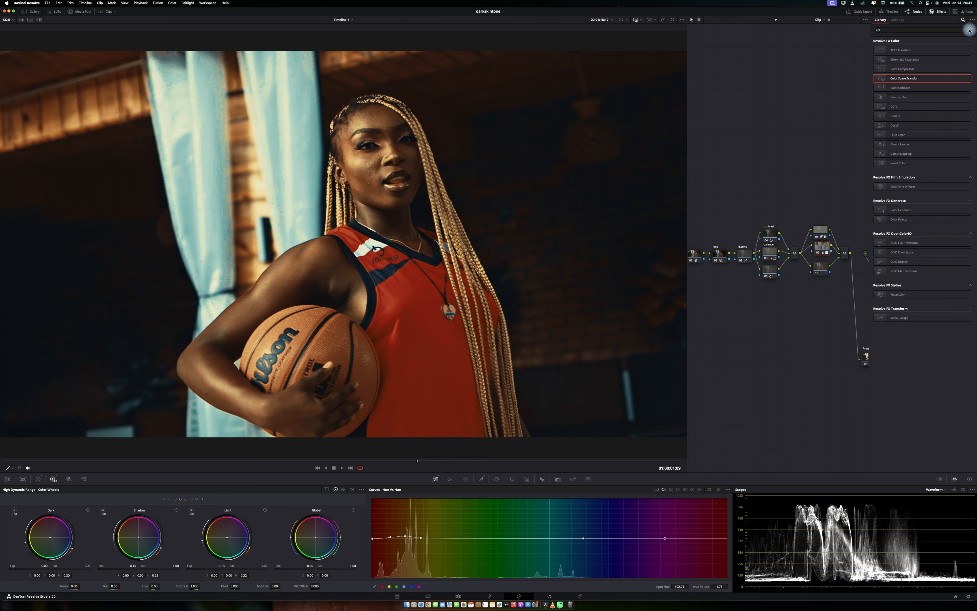
left_click(969, 30)
type("be")
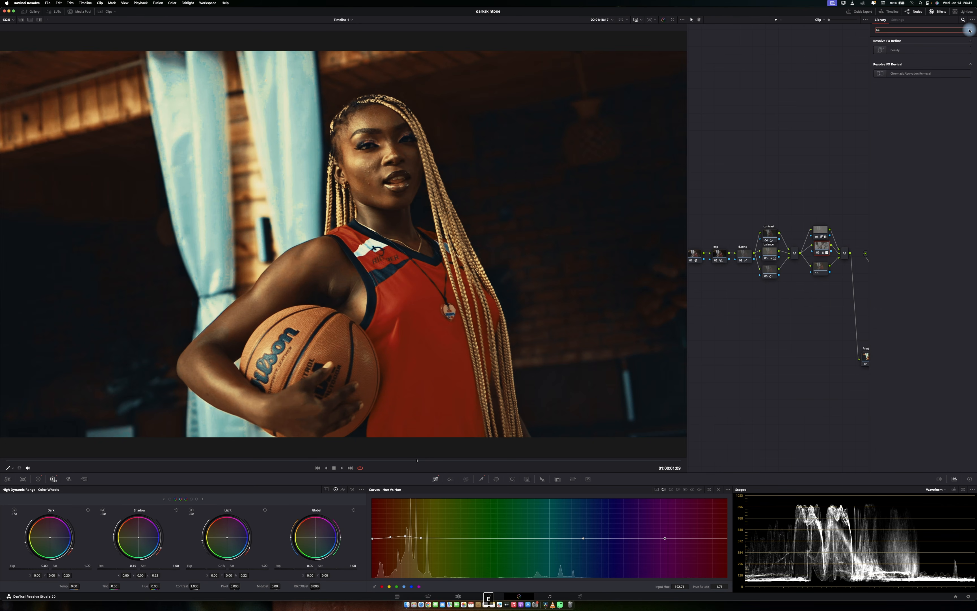
left_click_drag(921, 50, 823, 248)
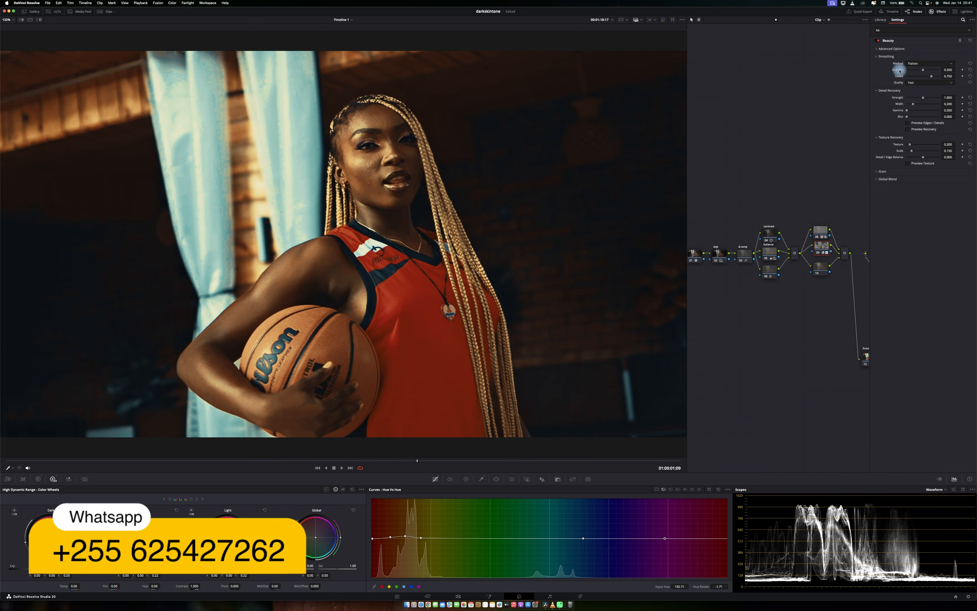
Change the Beauty operating mode, nudge its smoothing level slightly, and close the effects library.
left_click(894, 49)
left_click(915, 56)
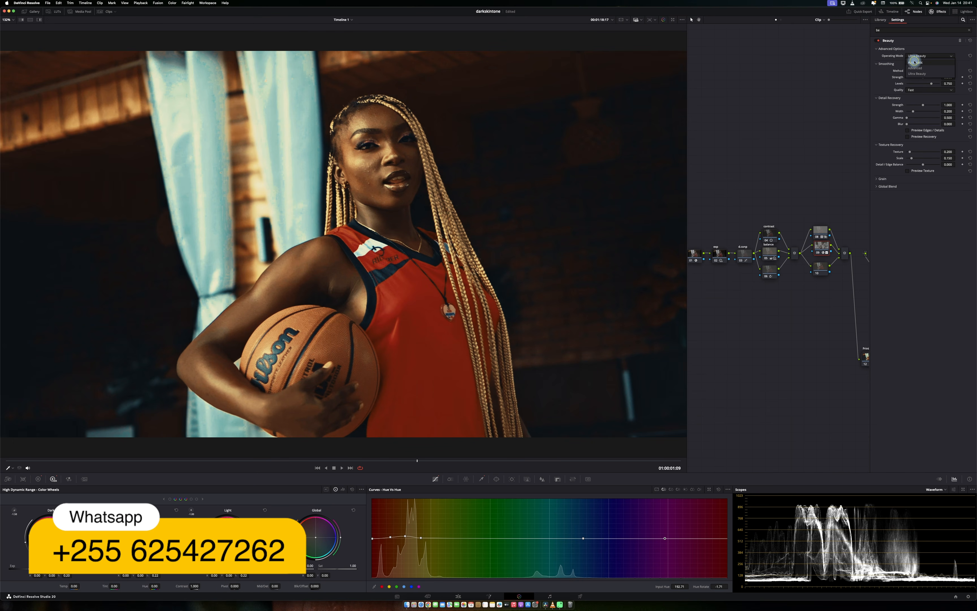
left_click(915, 62)
mouse_move(923, 71)
left_mouse_down()
mouse_move(938, 71)
mouse_move(928, 71)
left_mouse_up()
left_click(940, 12)
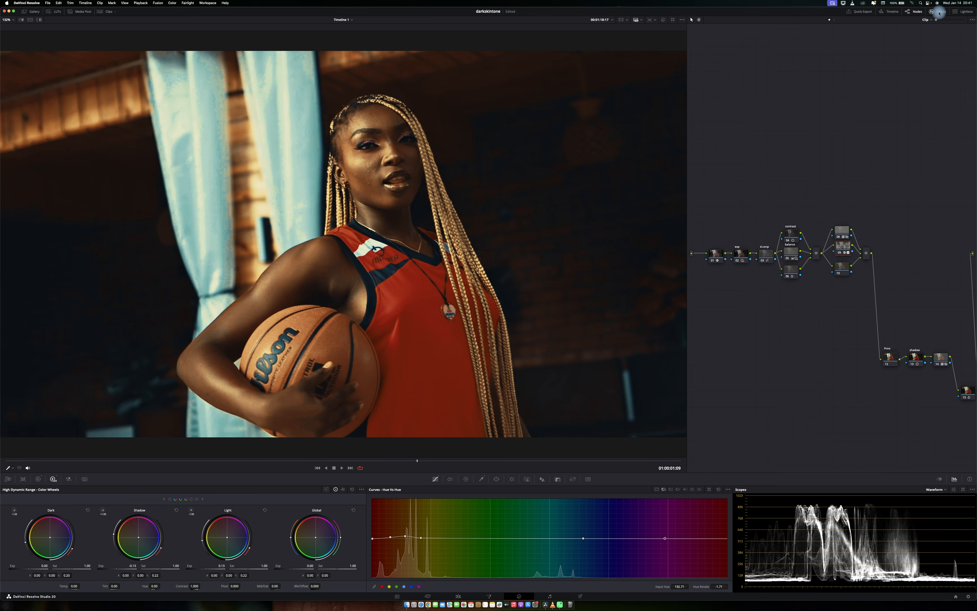
Compare the grade, then add a serial node after the parallel group and move it above the tree.
key("super+d")
key("super+d")
left_click(866, 253)
key("alt+s")
left_click_drag(888, 254, 816, 168)
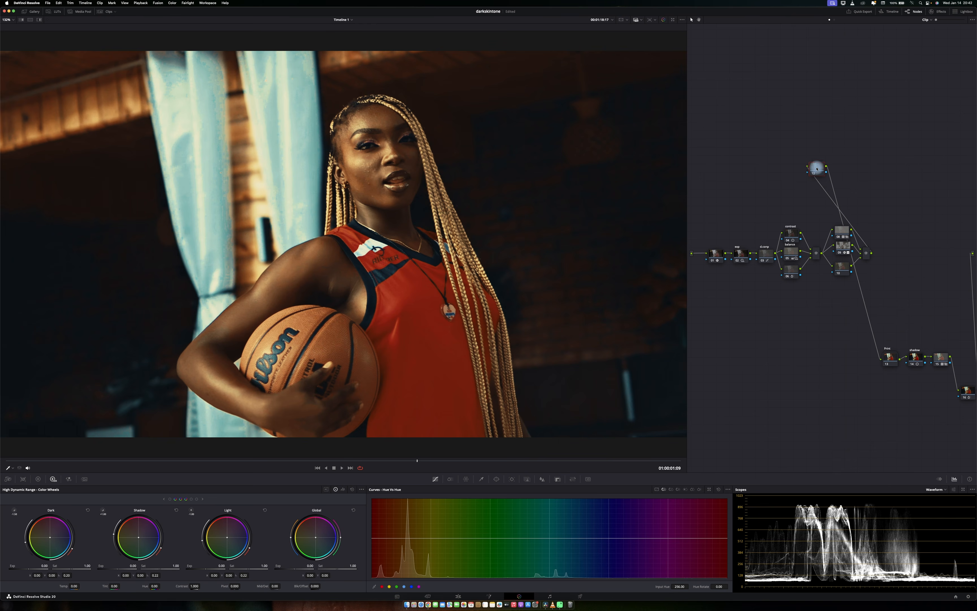
Apply the Glow effect to the new node and set its composite type to Softlight.
left_click(937, 11)
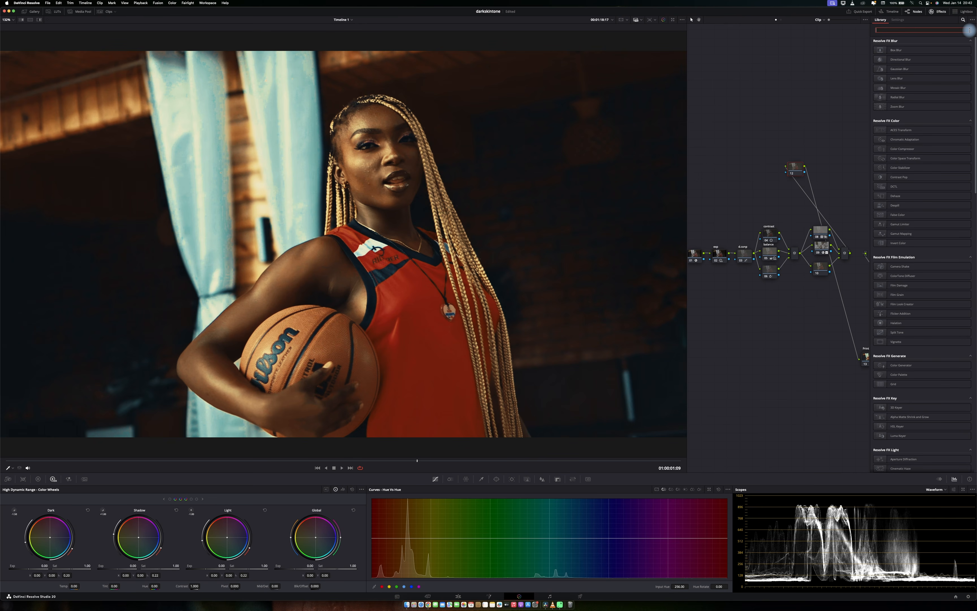
type("glow")
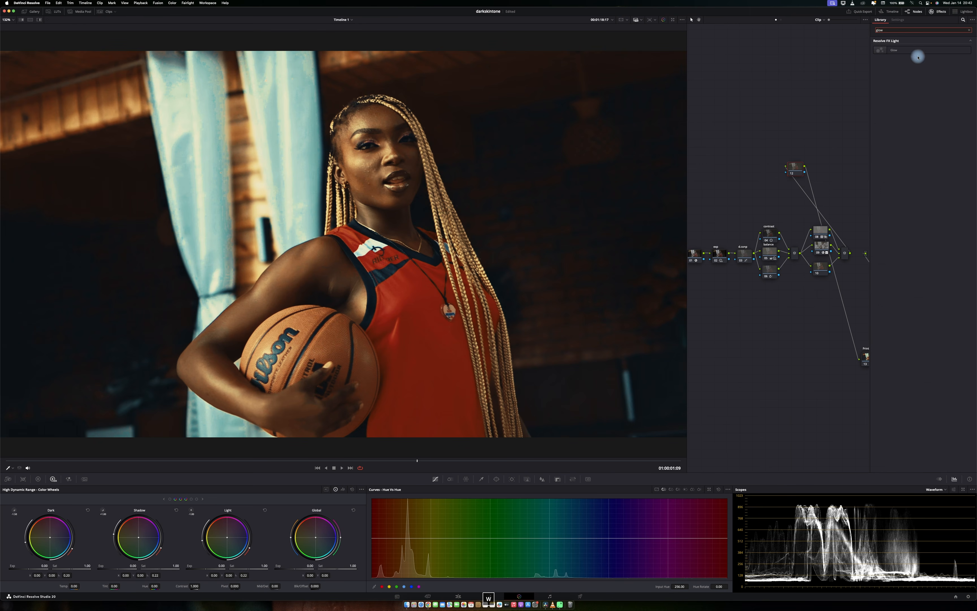
left_click_drag(915, 51, 796, 170)
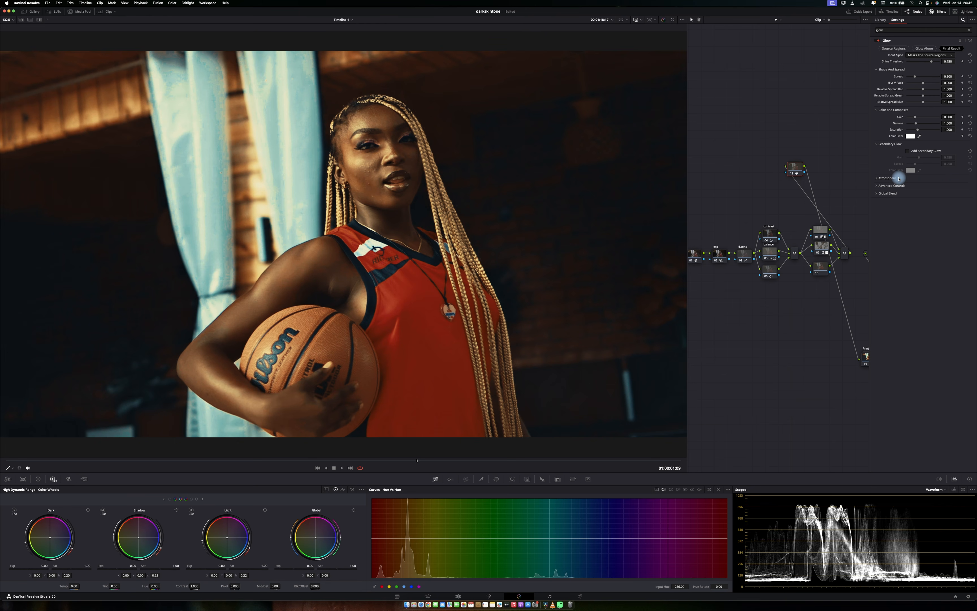
left_click(894, 184)
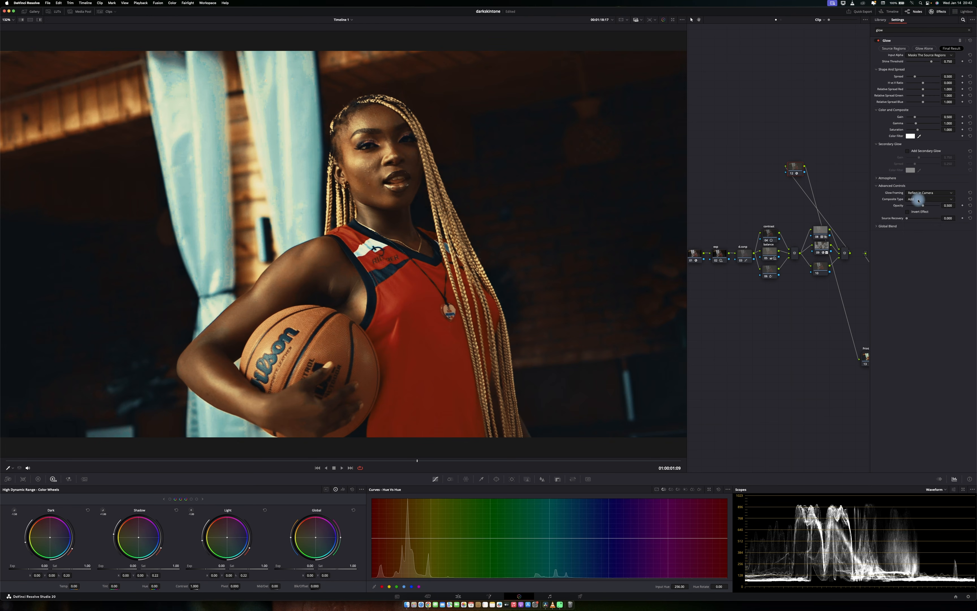
left_click(923, 199)
left_click(914, 250)
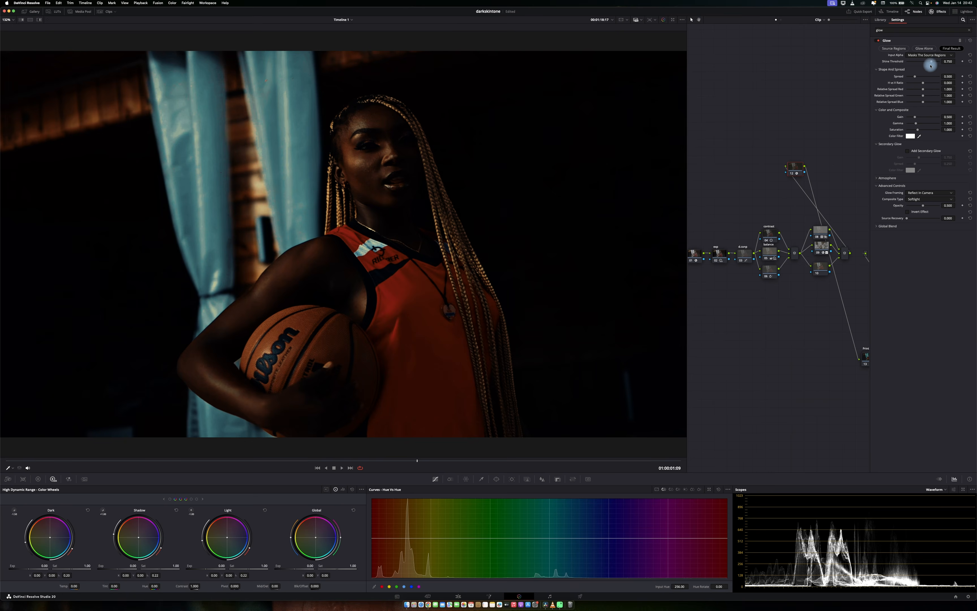
Lower the Glow threshold to about 0.124, adjust its gain and saturation, and reduce the global blend.
left_click_drag(931, 61, 910, 80)
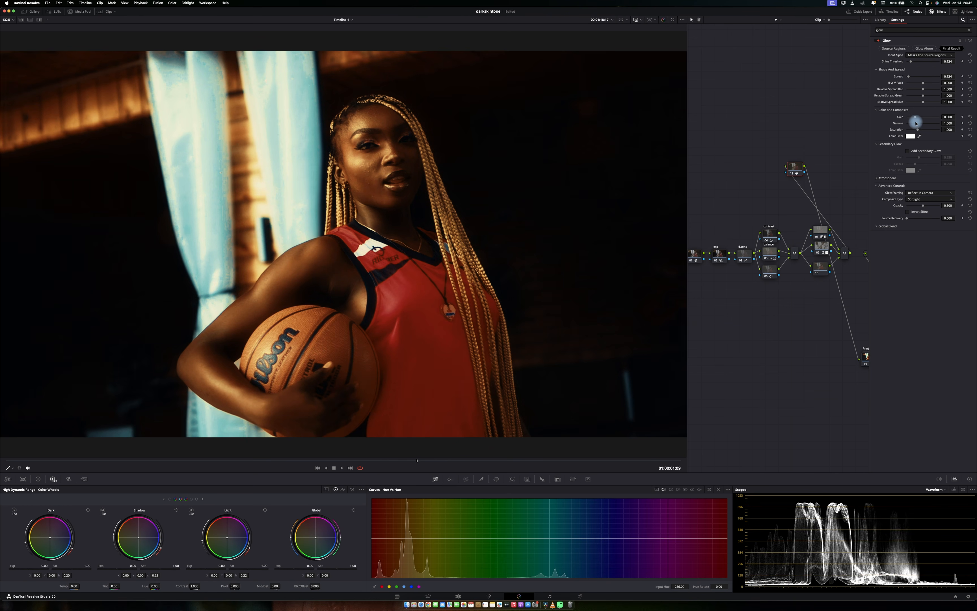
left_click_drag(917, 117, 911, 130)
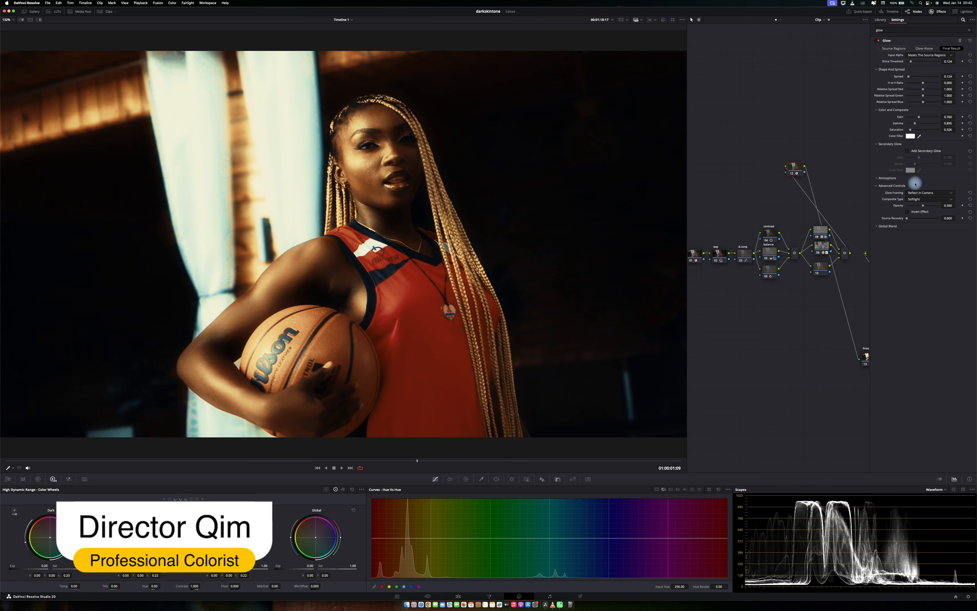
left_click(890, 227)
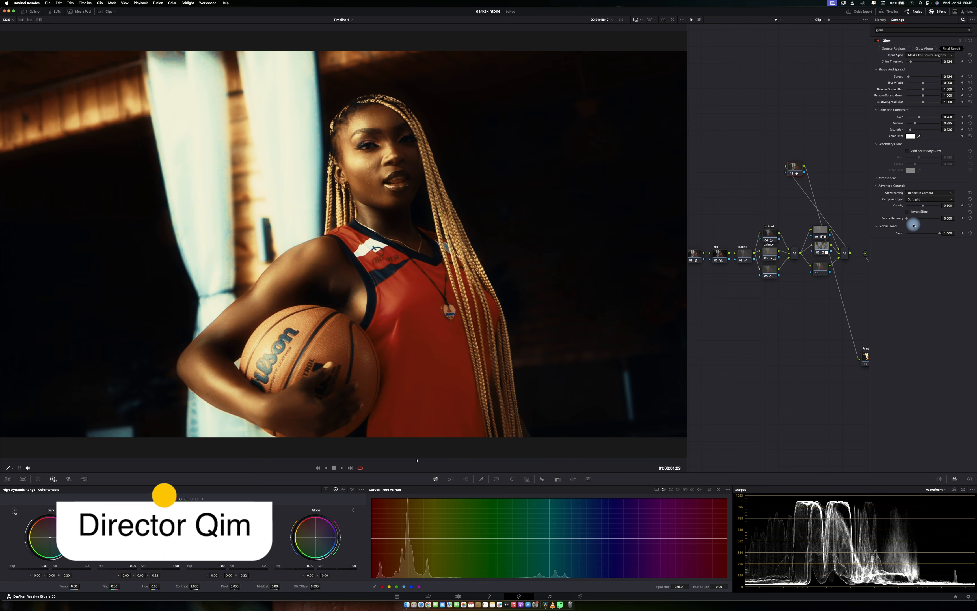
left_click_drag(912, 218, 916, 233)
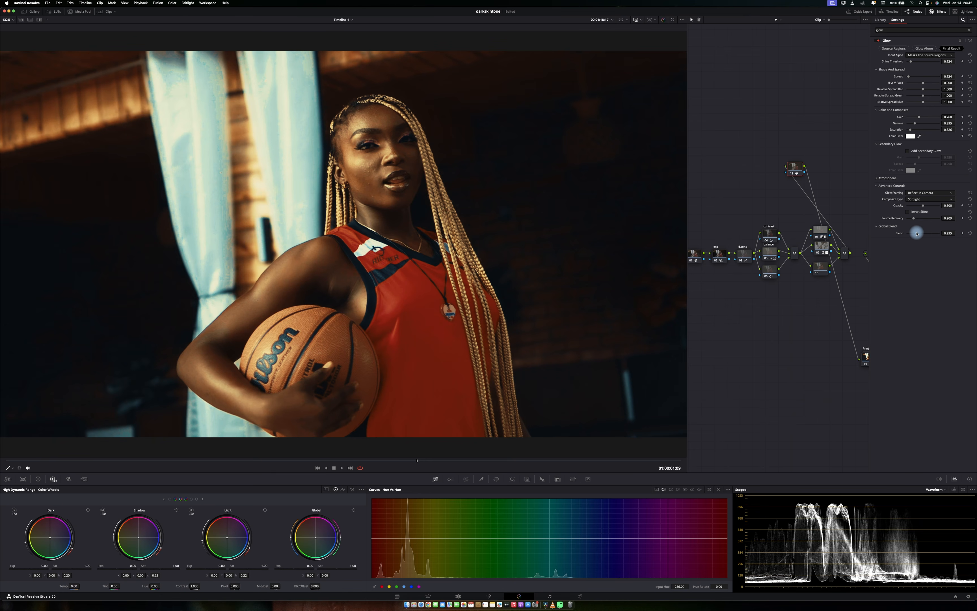
Toggle the Glow effect off and on to compare, then close the effects library.
left_click(878, 41)
left_click(878, 40)
left_click(878, 40)
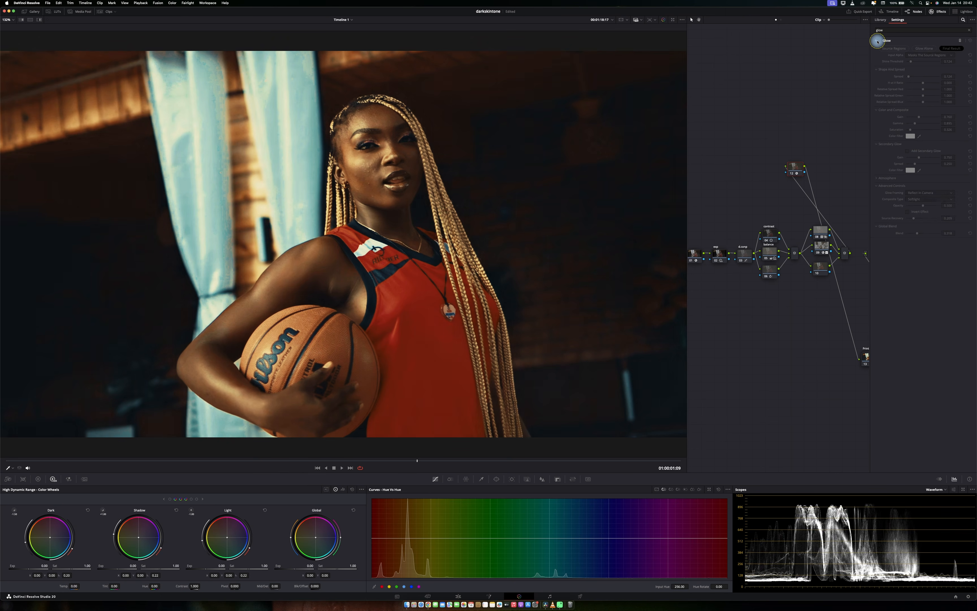
left_click(878, 41)
left_click_drag(917, 233, 914, 233)
left_click(938, 11)
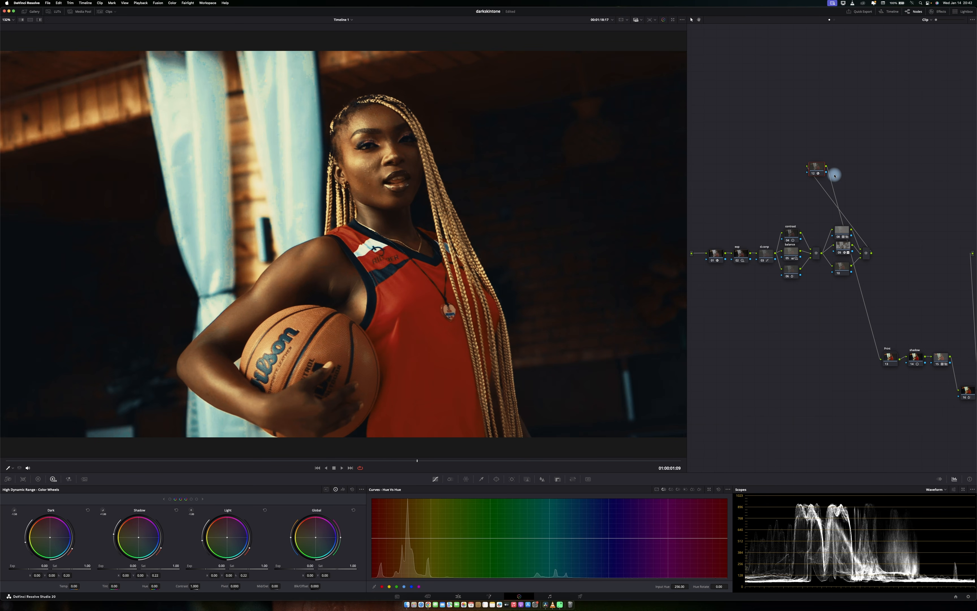
Connect the Glow node into the main chain after the parallel group and select the lower parallel node.
left_click_drag(814, 168, 910, 260)
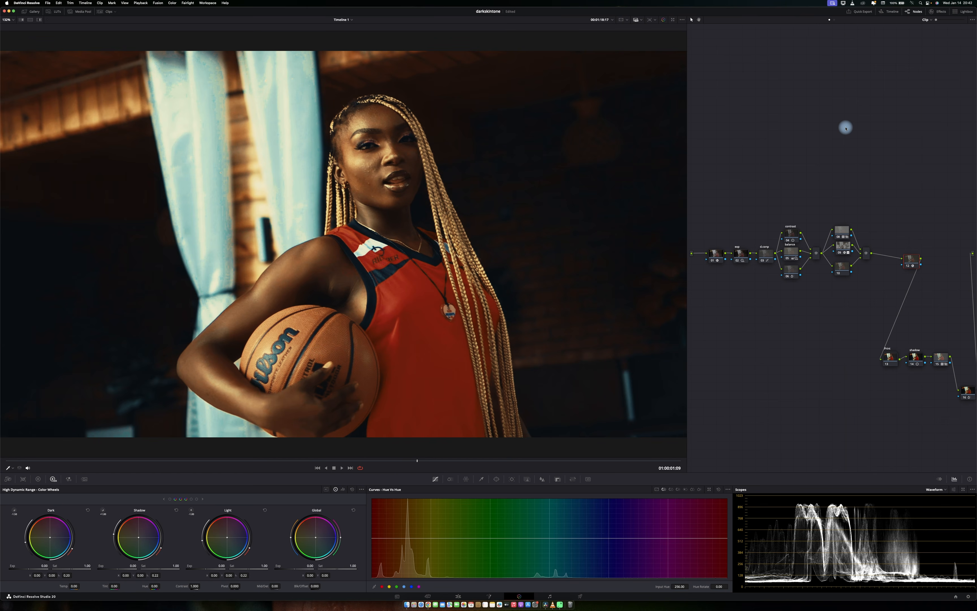
left_click(843, 266)
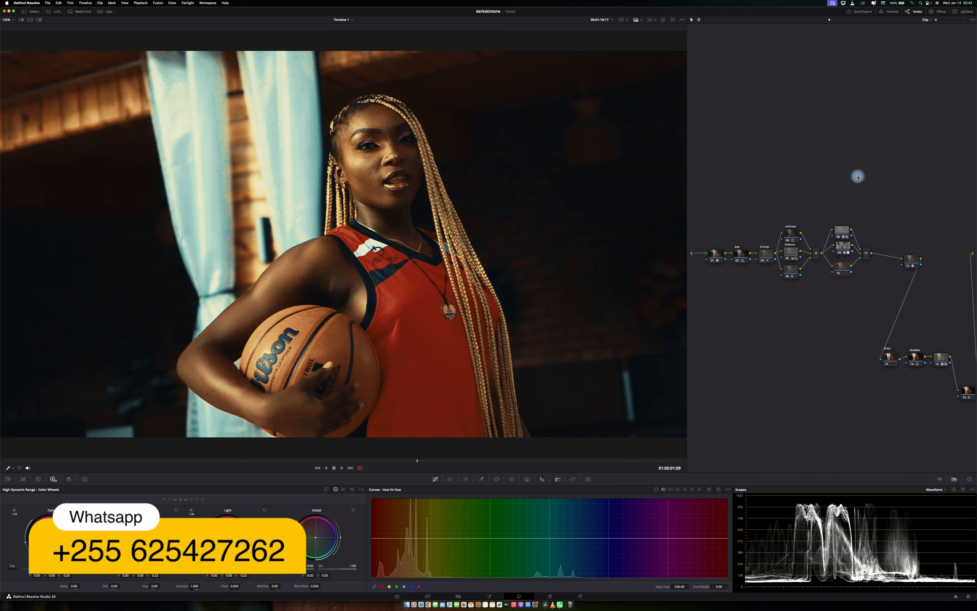
Switch the scope to Vectorscope and the color panel to the Primaries color wheels.
left_click(936, 489)
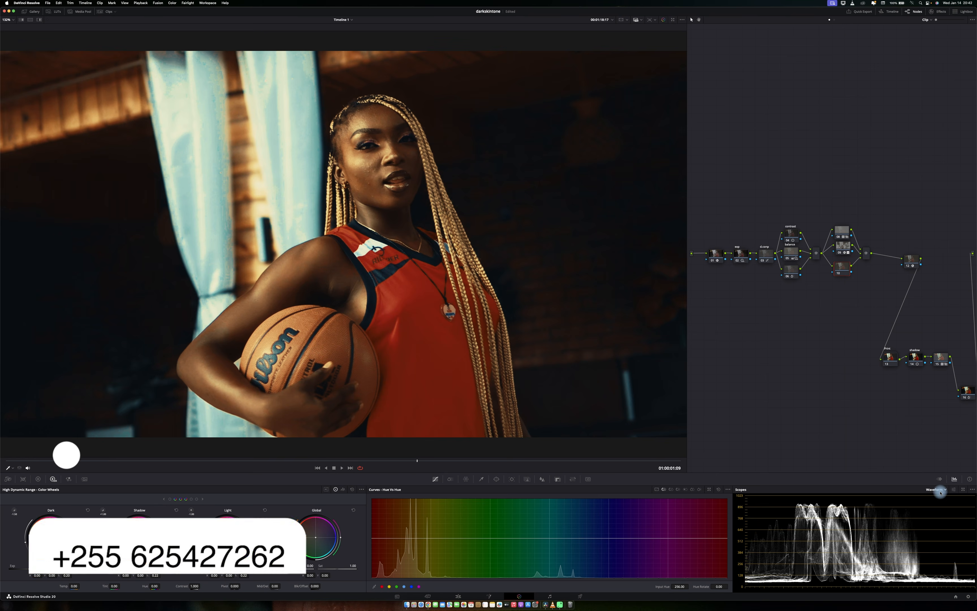
left_click(941, 507)
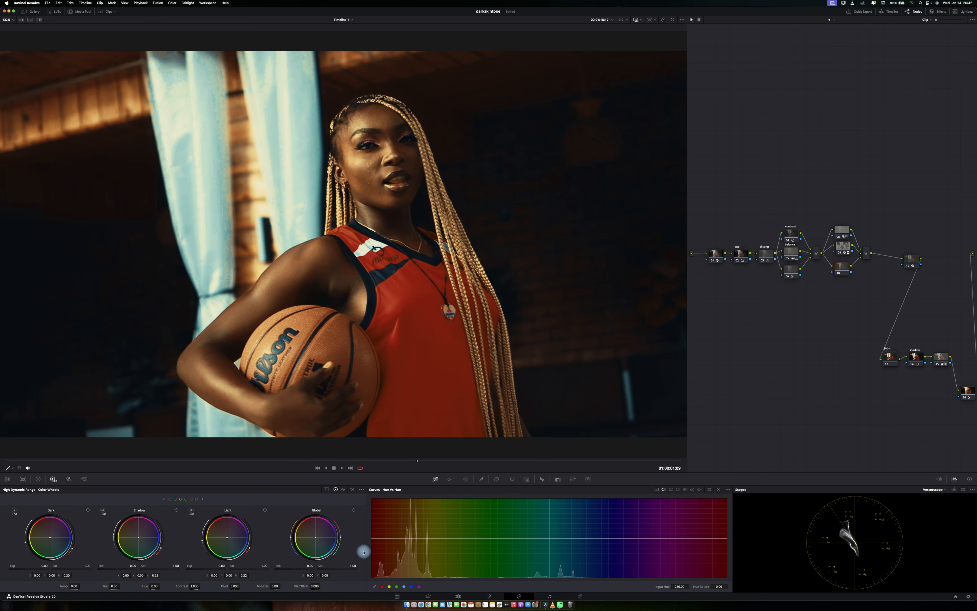
left_click(38, 480)
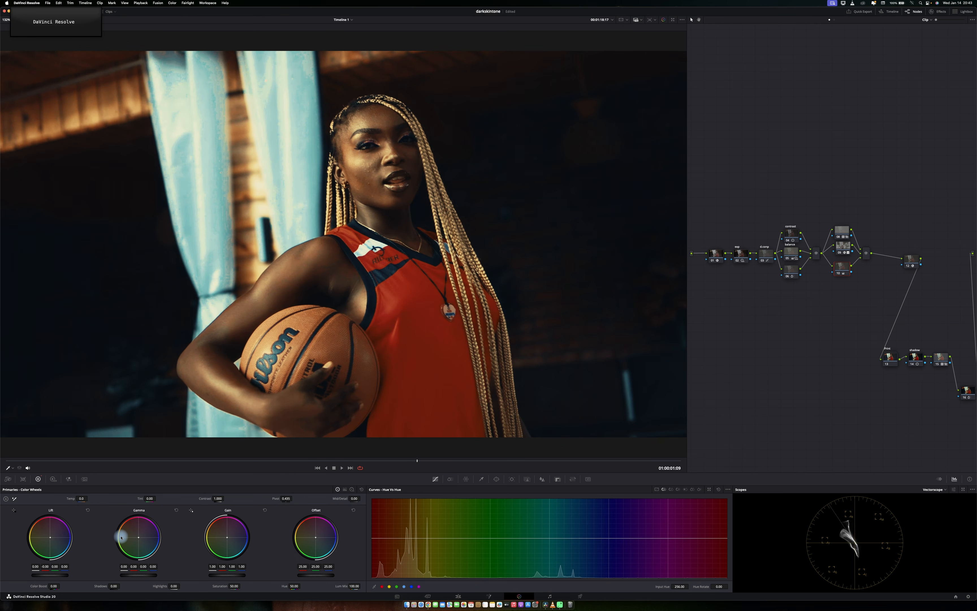
Compare the grade in full-screen preview by toggling the node bypass on and off.
key("p")
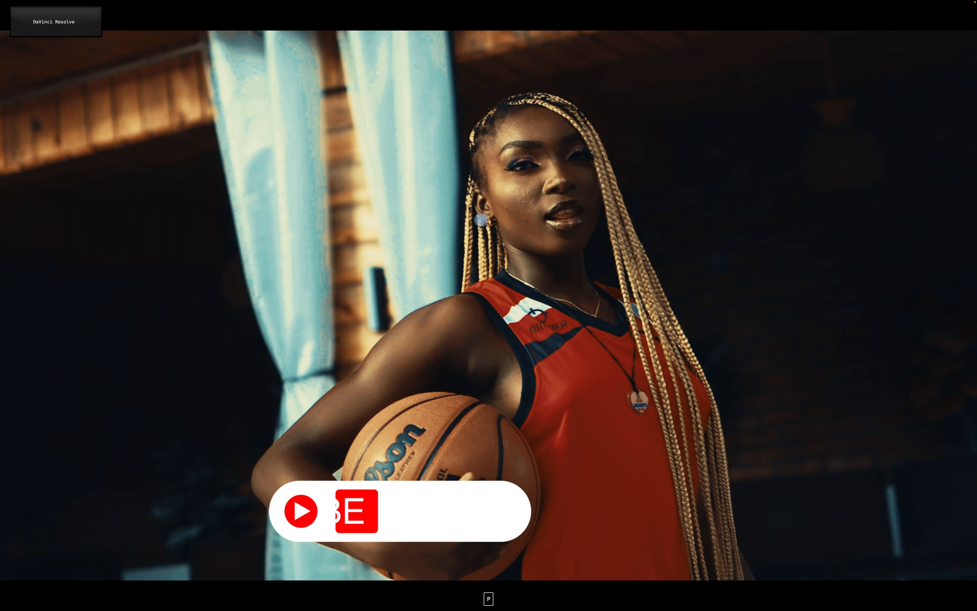
key("super+d")
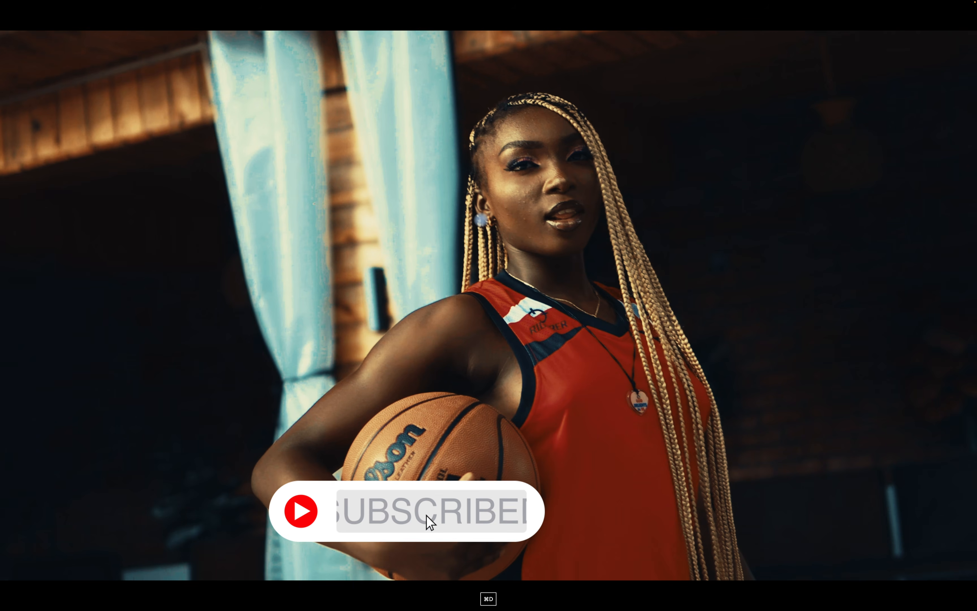
key("p")
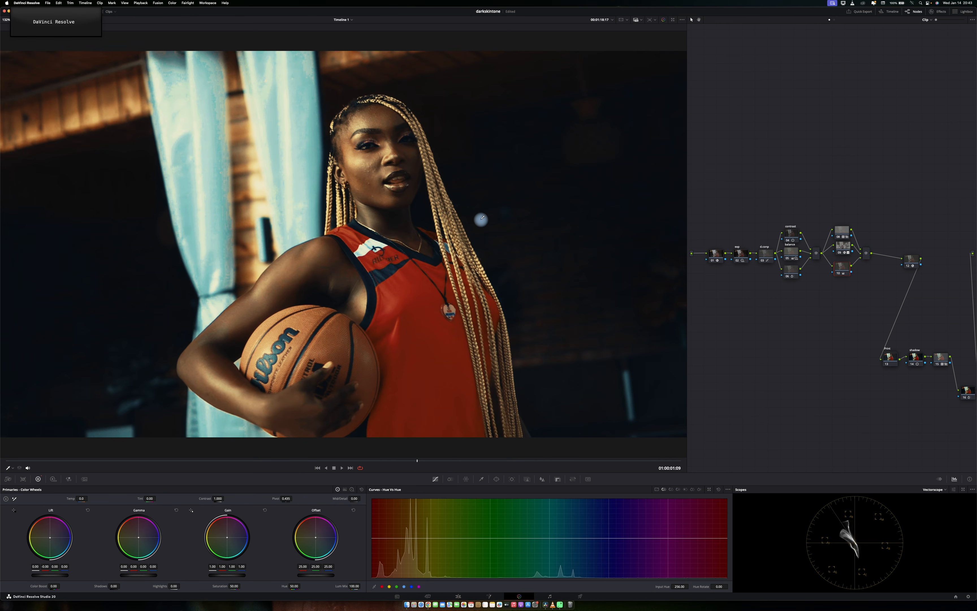
left_click(481, 219)
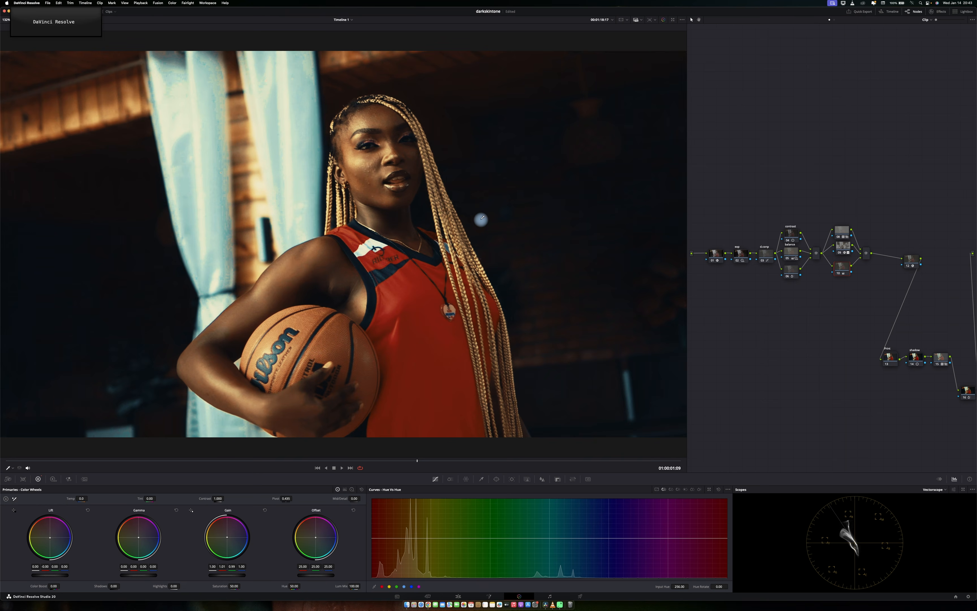
key("super+d")
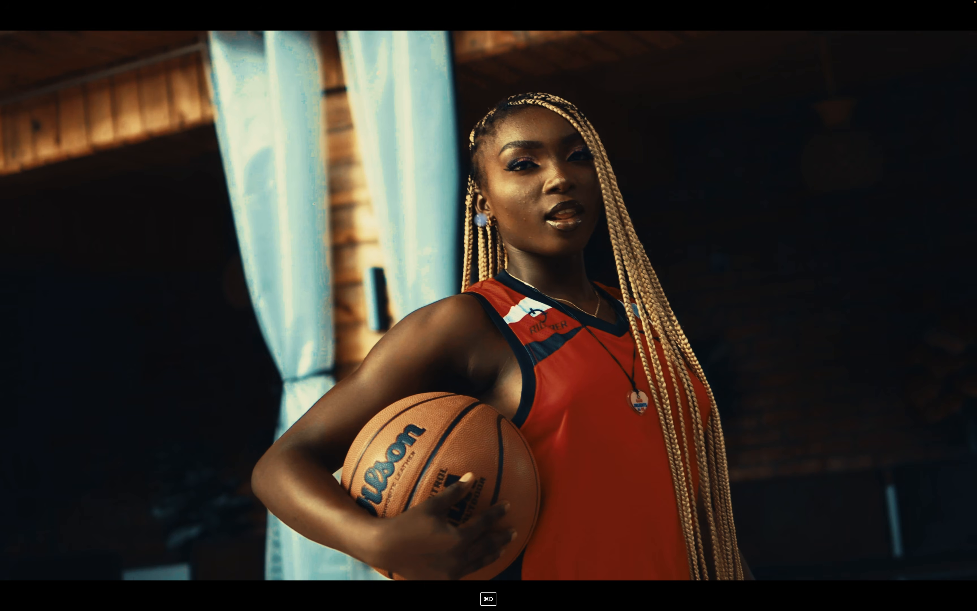
key("p")
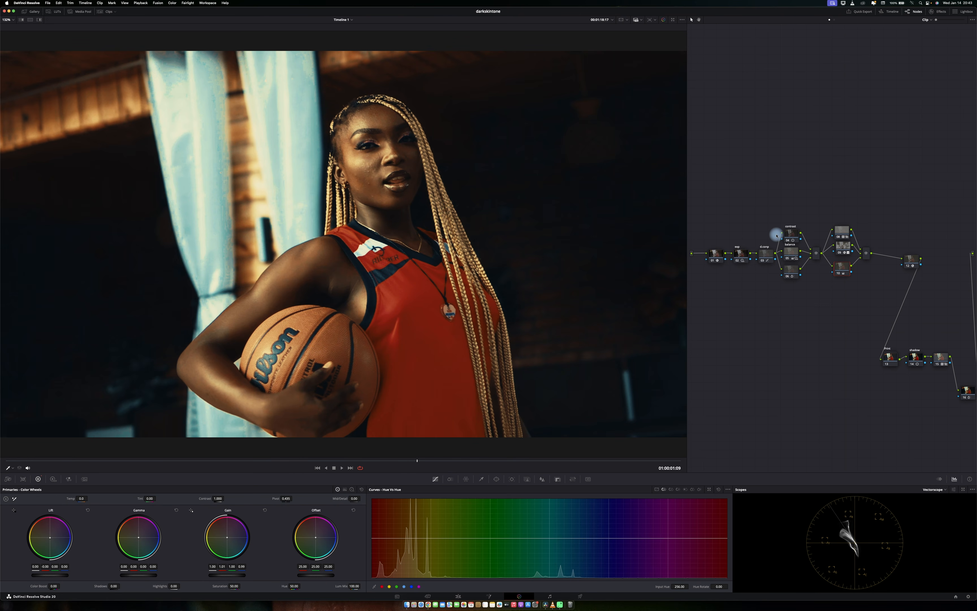
Add a parallel node and draw a gradient window on it, repositioning it across the frame.
key("alt+p")
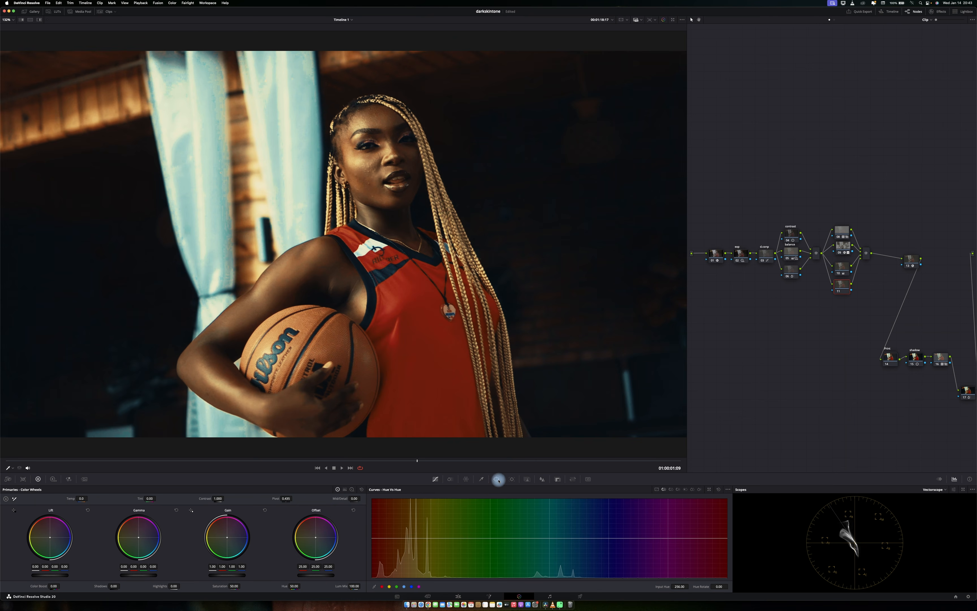
left_click(498, 479)
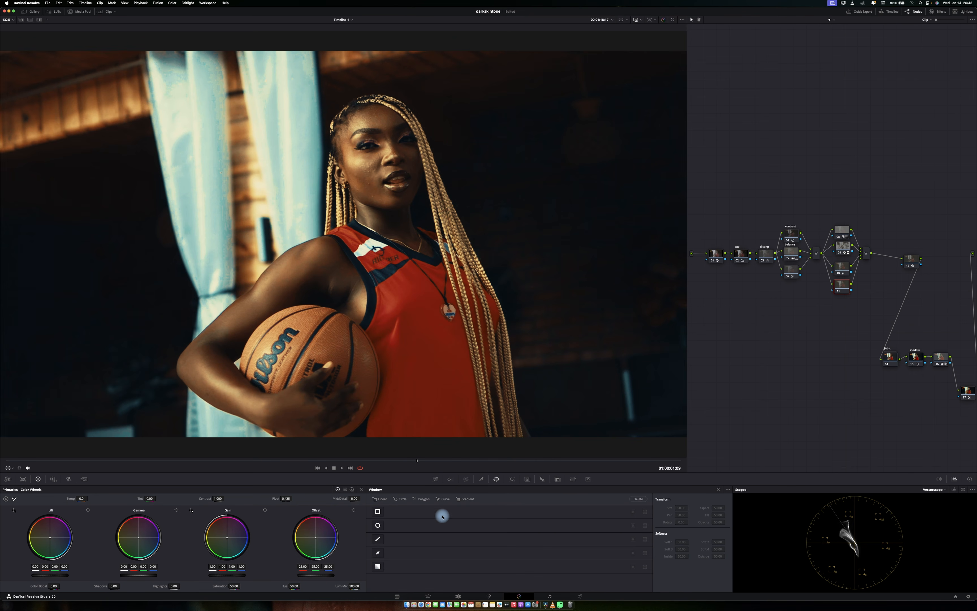
left_click(378, 566)
scroll(395, 271, "down", 3)
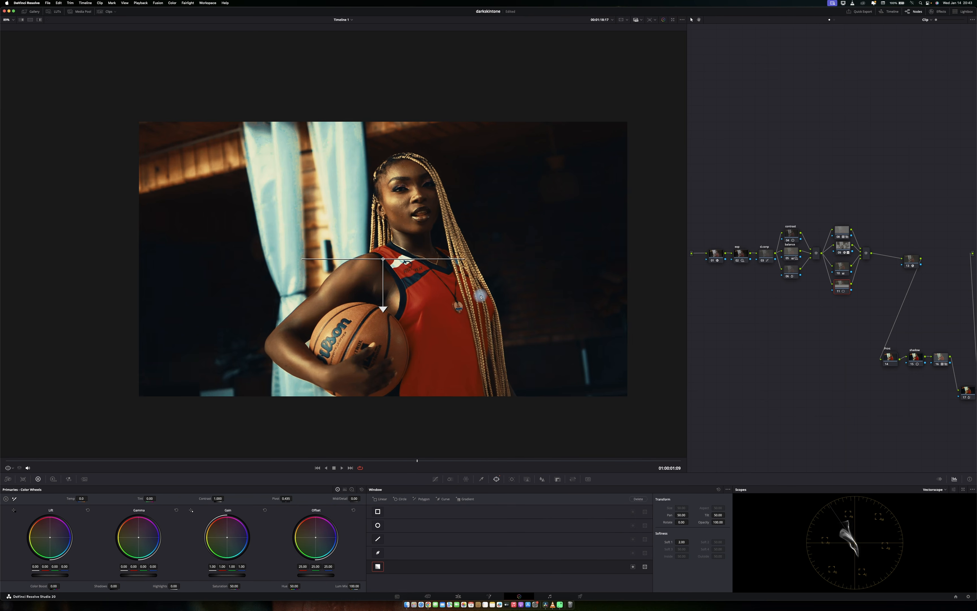
left_click_drag(395, 271, 370, 243)
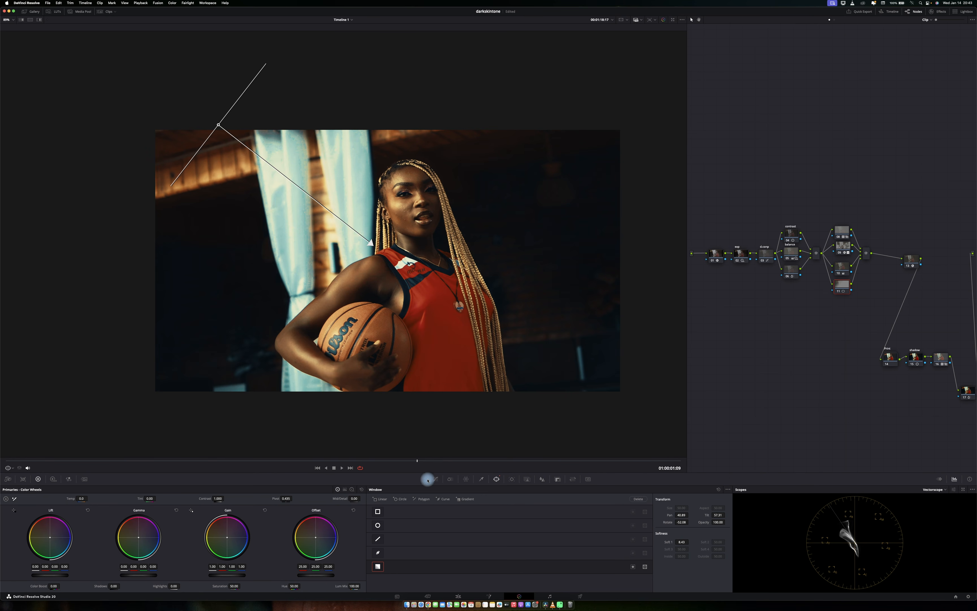
Switch the primaries to bars, reposition the gradient window toward the upper-left, and lower Gain to 0.73.
left_click(344, 489)
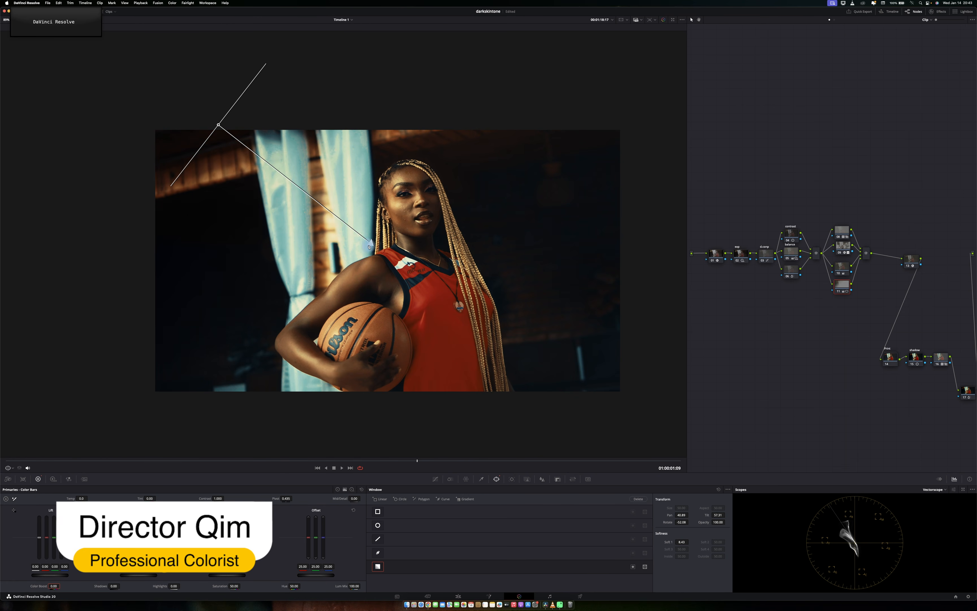
left_click_drag(219, 124, 167, 53)
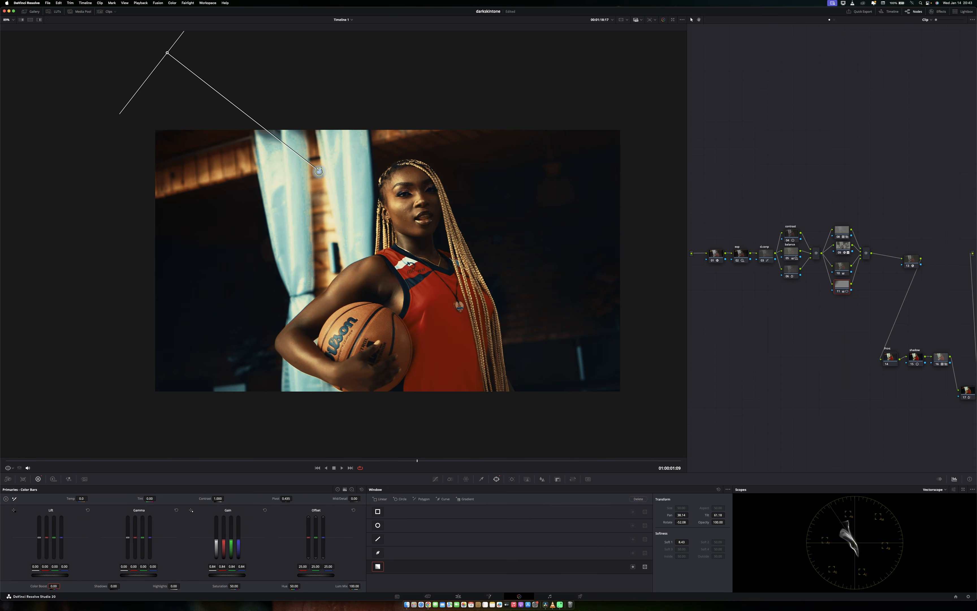
left_click_drag(319, 171, 380, 256)
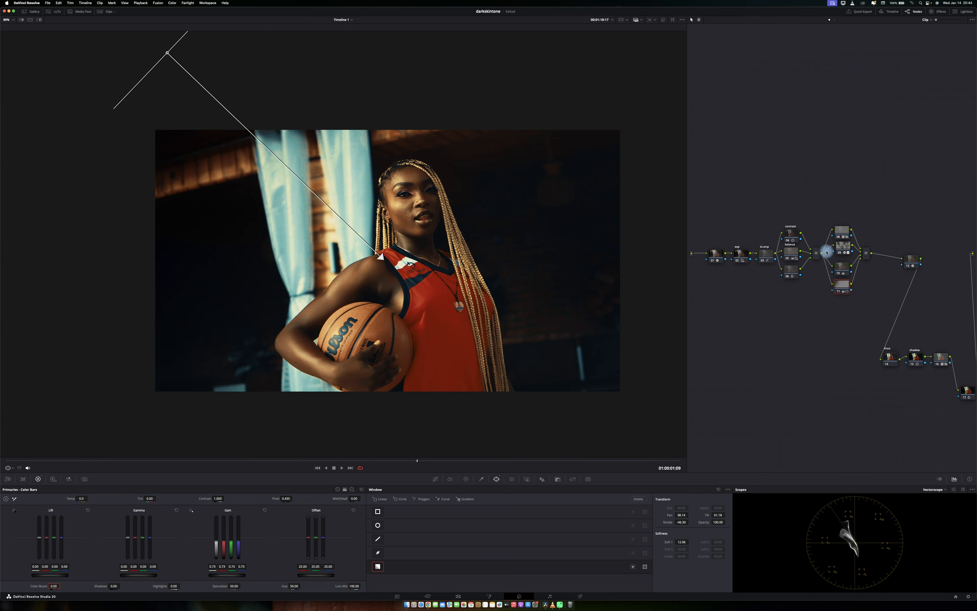
Add a parallel node and draw a circular window around the player, enlarging, softening and rotating it.
key("alt+p")
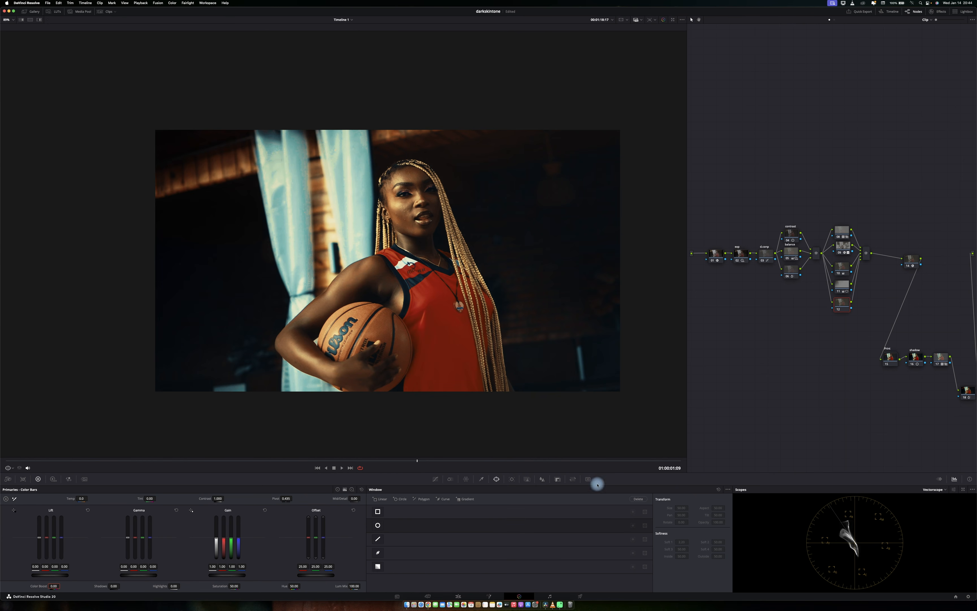
left_click(378, 525)
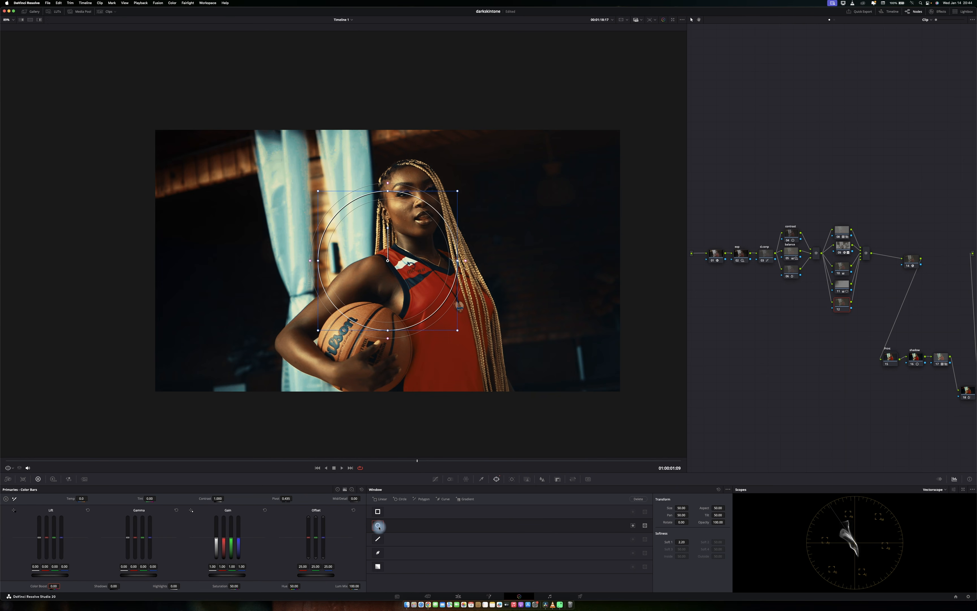
left_click_drag(418, 208, 421, 195)
left_click_drag(390, 316, 406, 336)
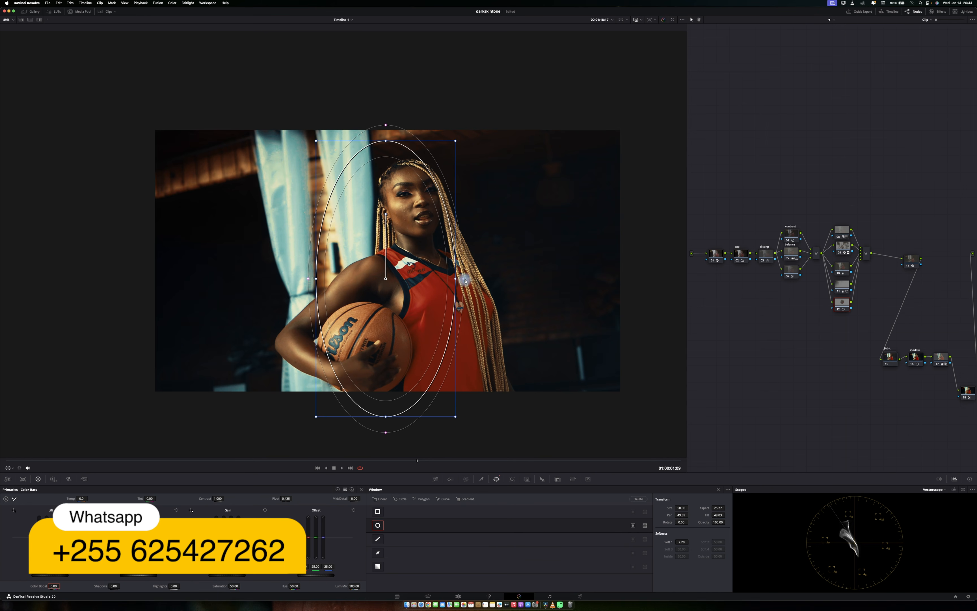
left_click_drag(464, 279, 484, 282)
left_click_drag(438, 258, 459, 260)
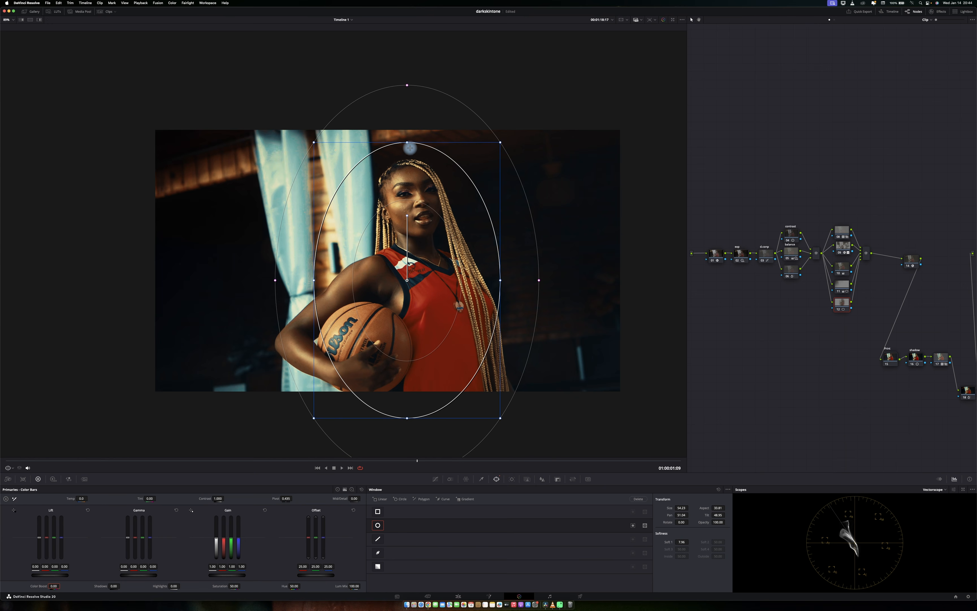
left_click_drag(407, 217, 396, 217)
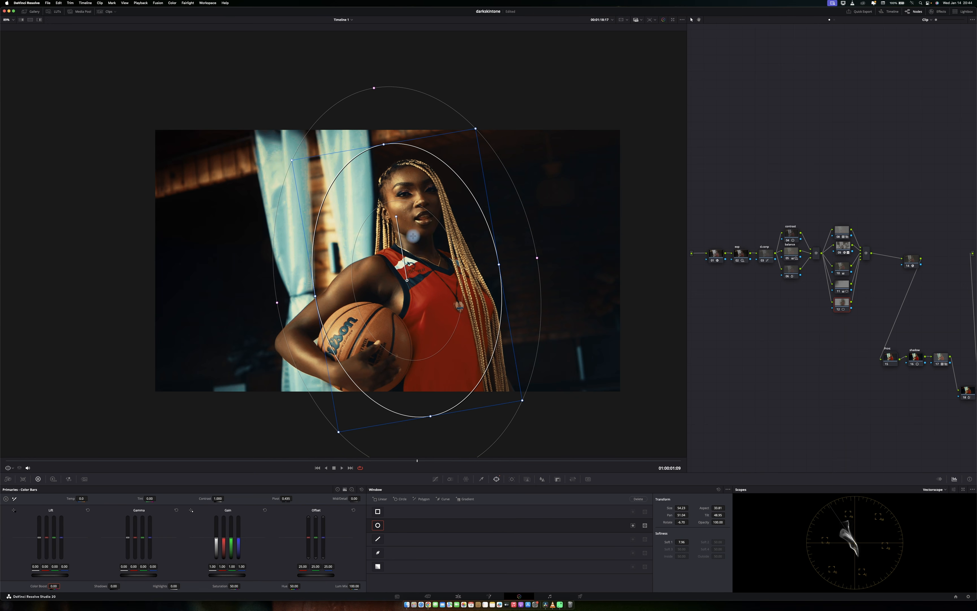
left_click_drag(541, 260, 550, 262)
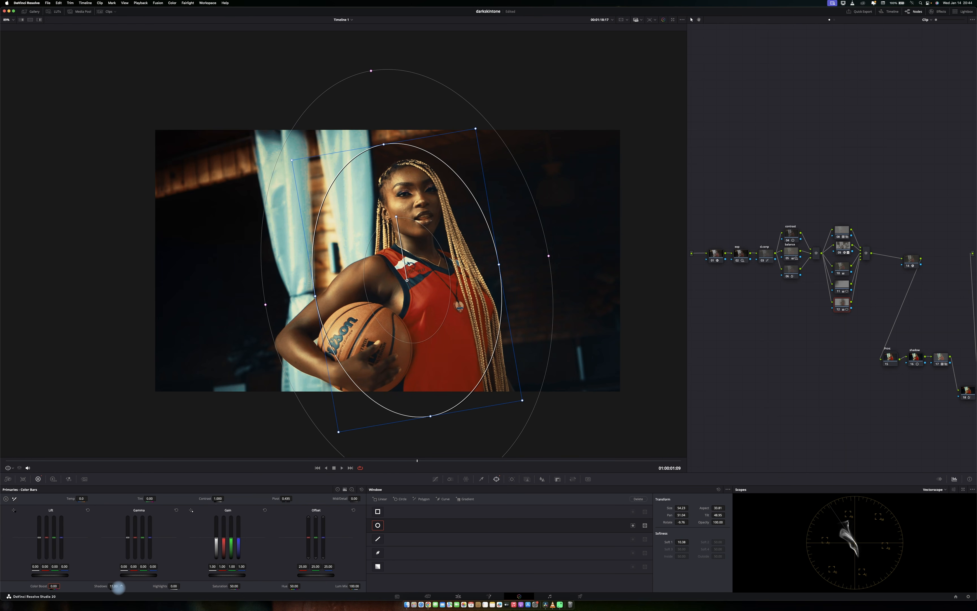
Switch to the Log wheels and lower the Shadow master to -0.03.
left_click(348, 489)
left_click_drag(64, 575, 50, 575)
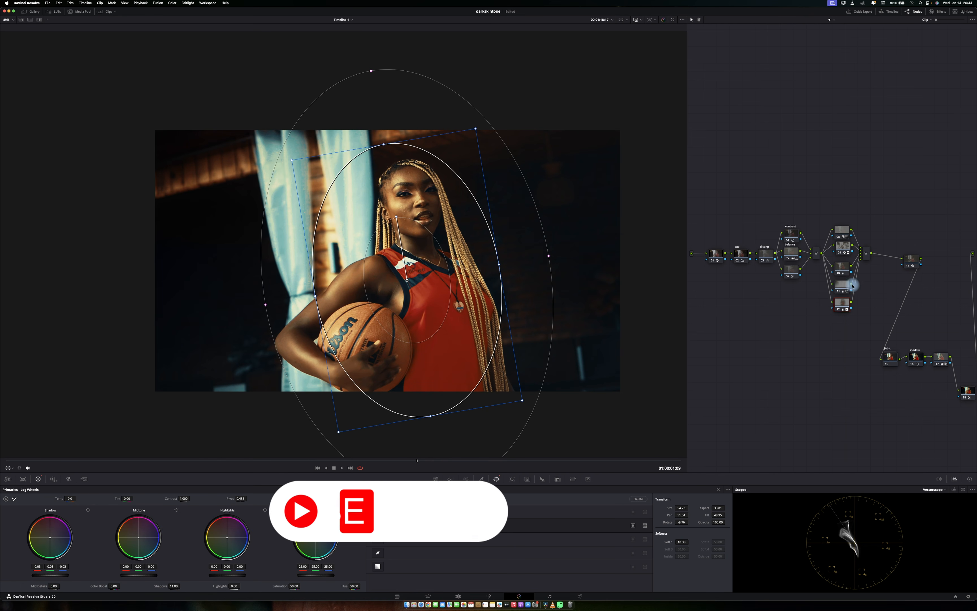
Compare the grade in full-screen preview by toggling the grading bypass repeatedly, and save the project.
left_click(436, 479)
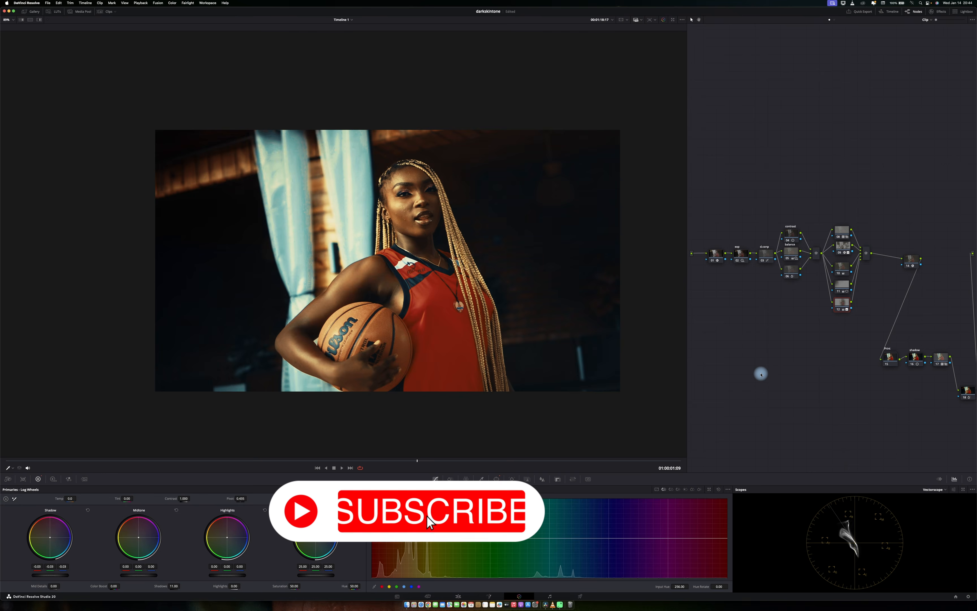
key("p")
key("super+d")
key("super+d")
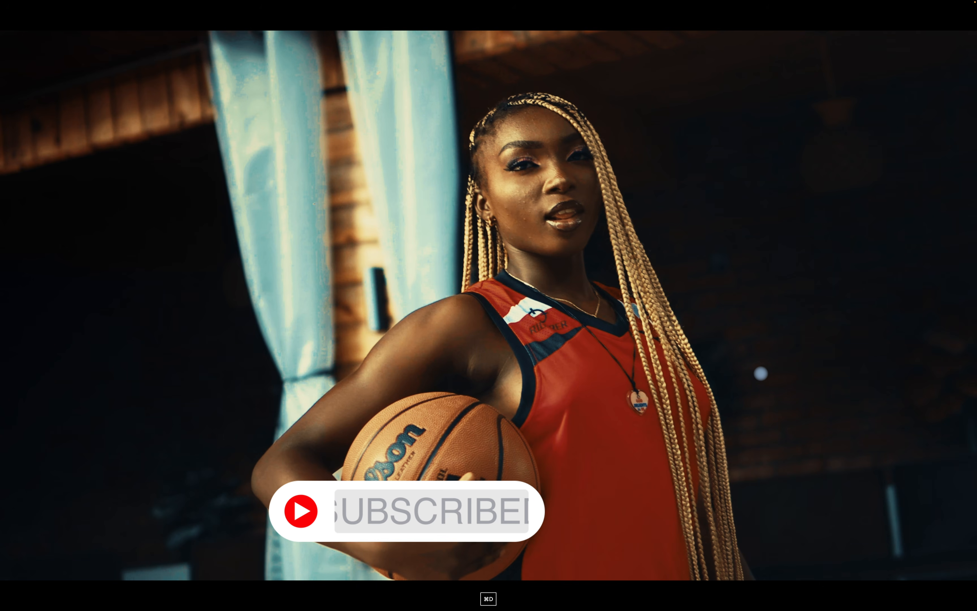
key("super+d")
key("super+d")
key("super+d")
key("super+d")
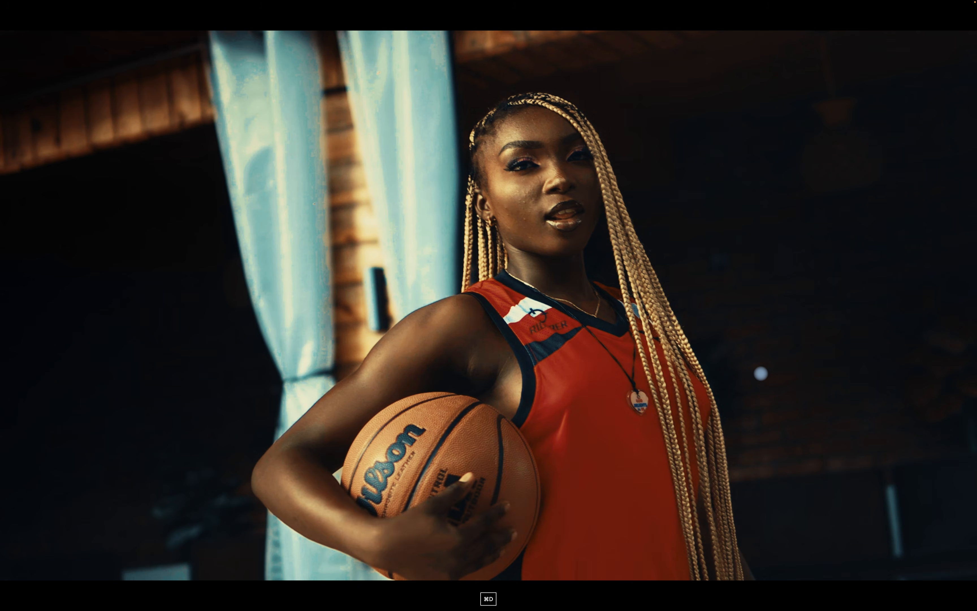
key("super+s")
key("p")
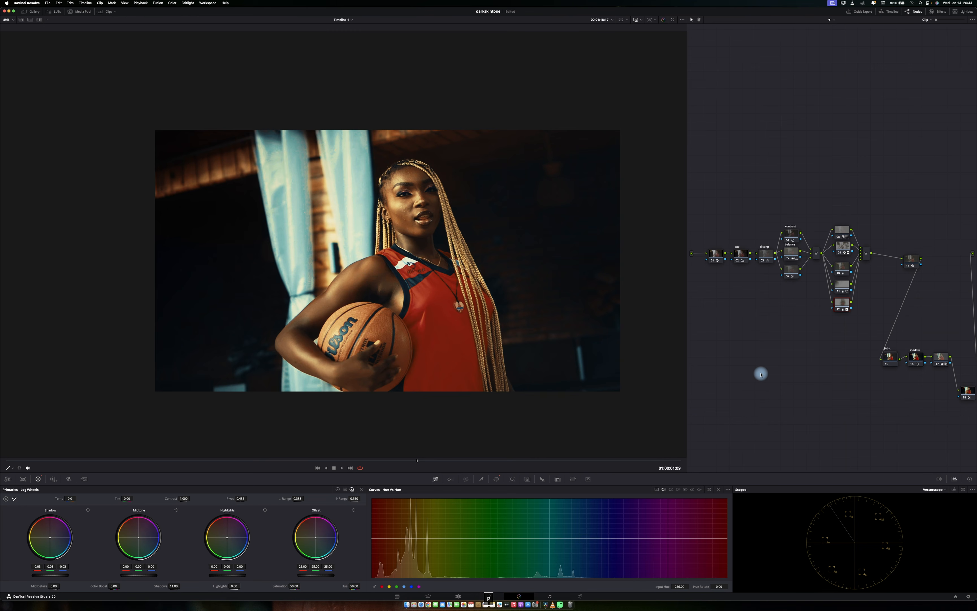
Add a serial node before the first node and move it below the main chain.
scroll(429, 302, "up", 4)
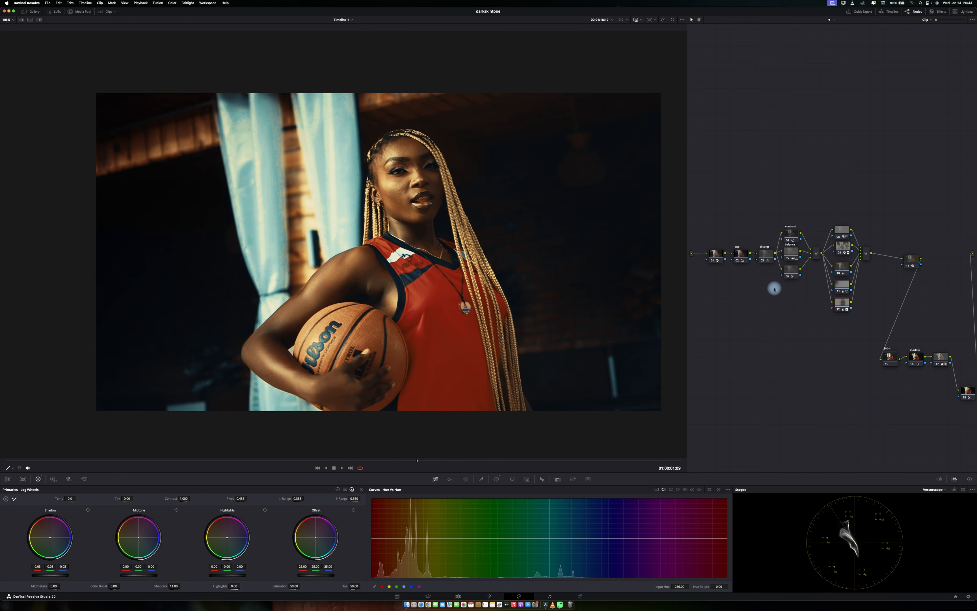
left_click(716, 255)
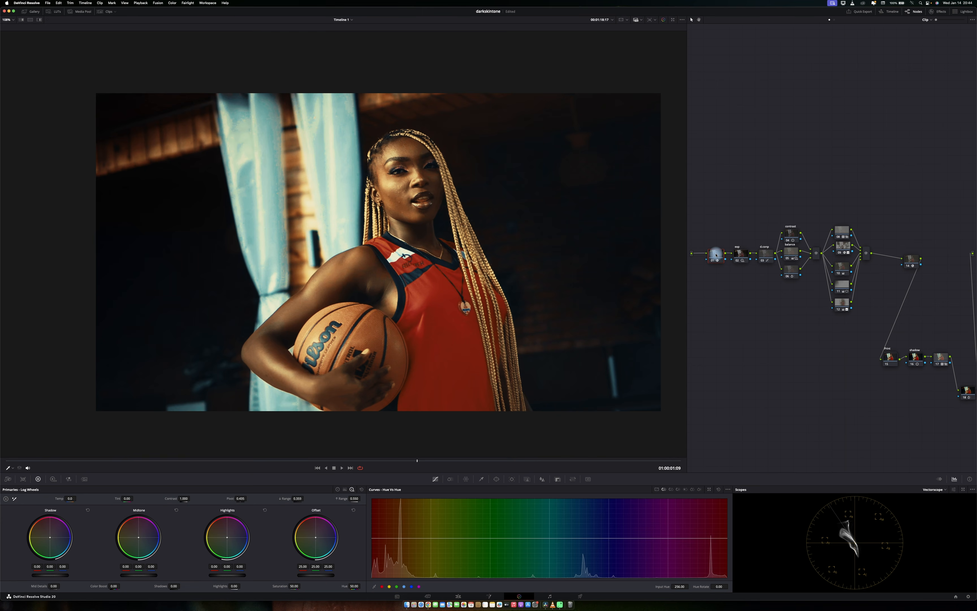
key("shift+s")
left_click_drag(715, 253, 719, 301)
Set the Blur radius on the new node to 0.43 to sharpen the image.
left_click(542, 479)
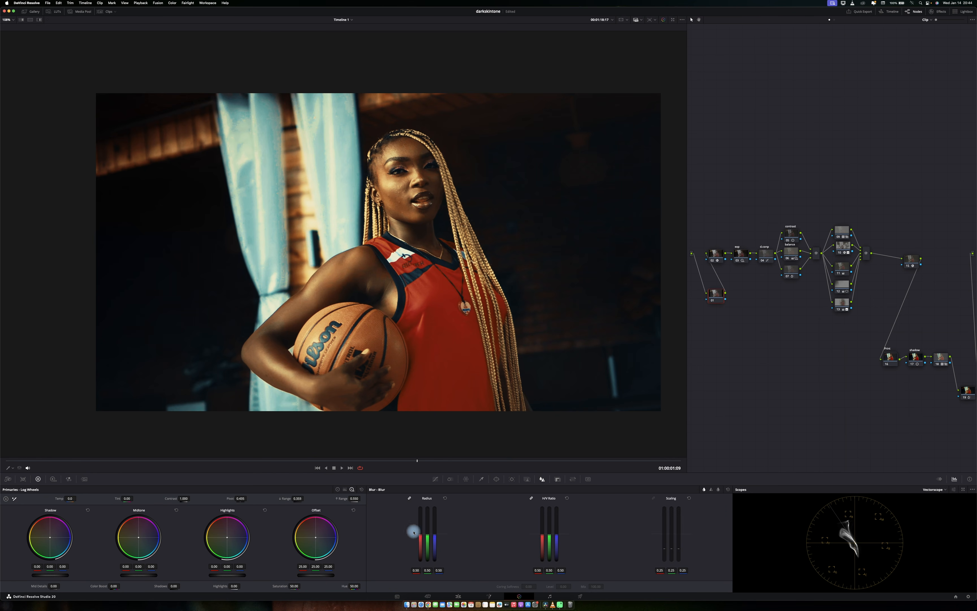
left_click_drag(427, 540, 427, 540)
scroll(446, 361, "up", 2)
scroll(446, 361, "up", 1)
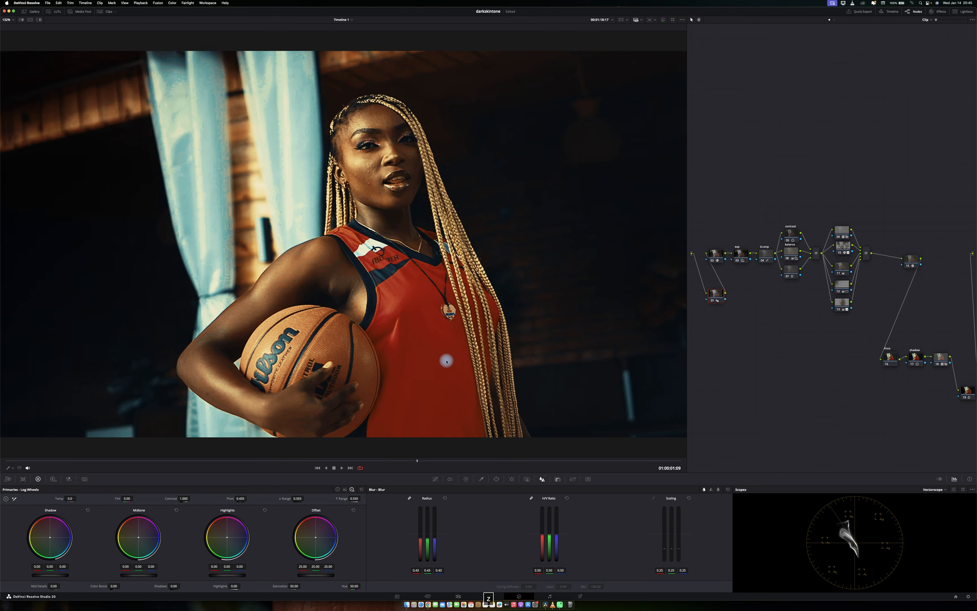
scroll(446, 361, "down", 2)
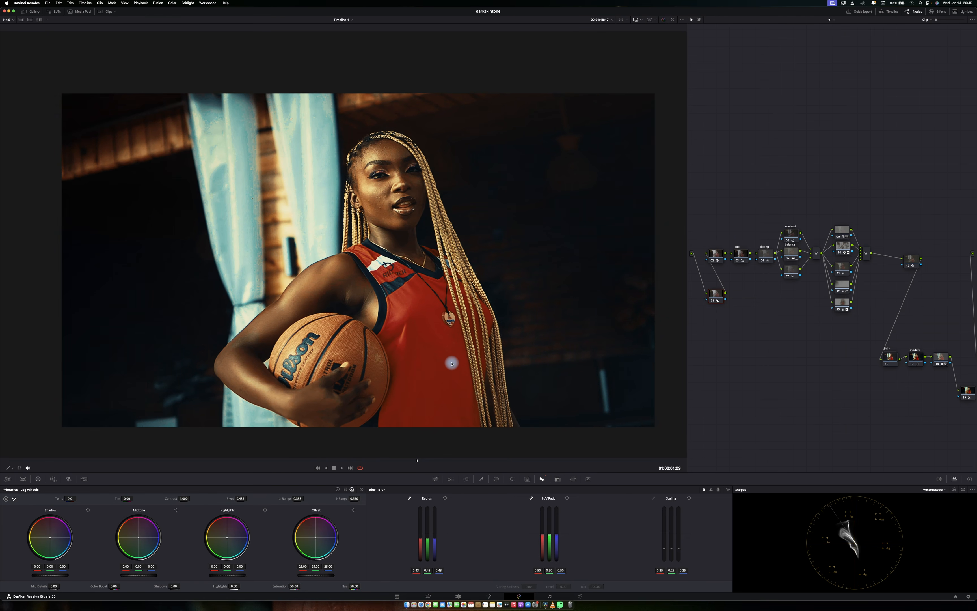